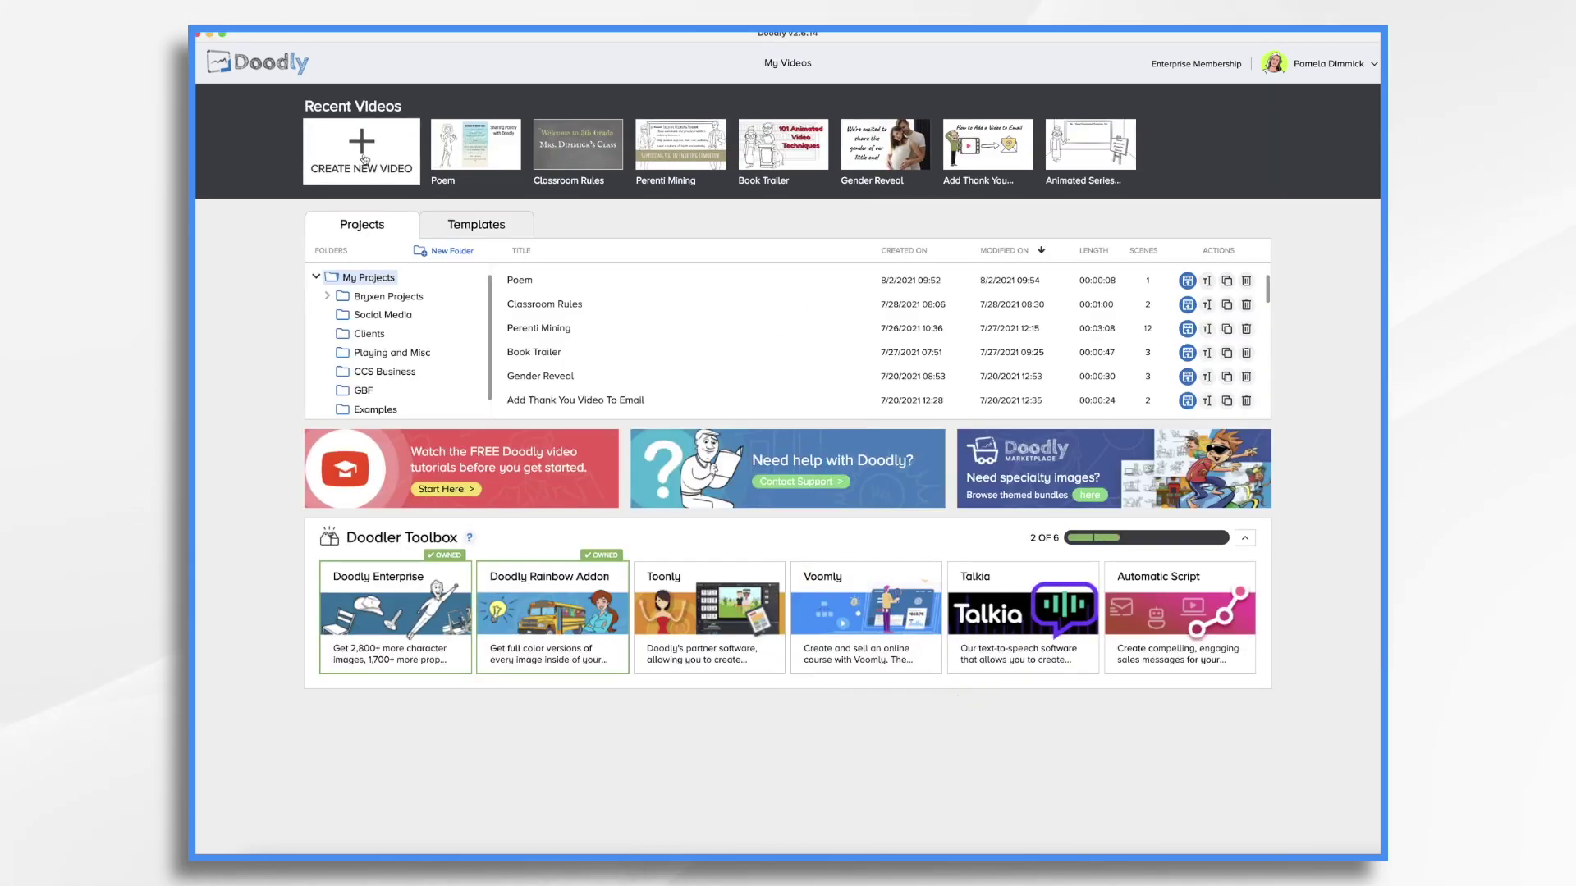
Start a new video titled 'Doodly Poem' with a custom resolution.
{"action": "left_click", "coordinate": [364, 156]}
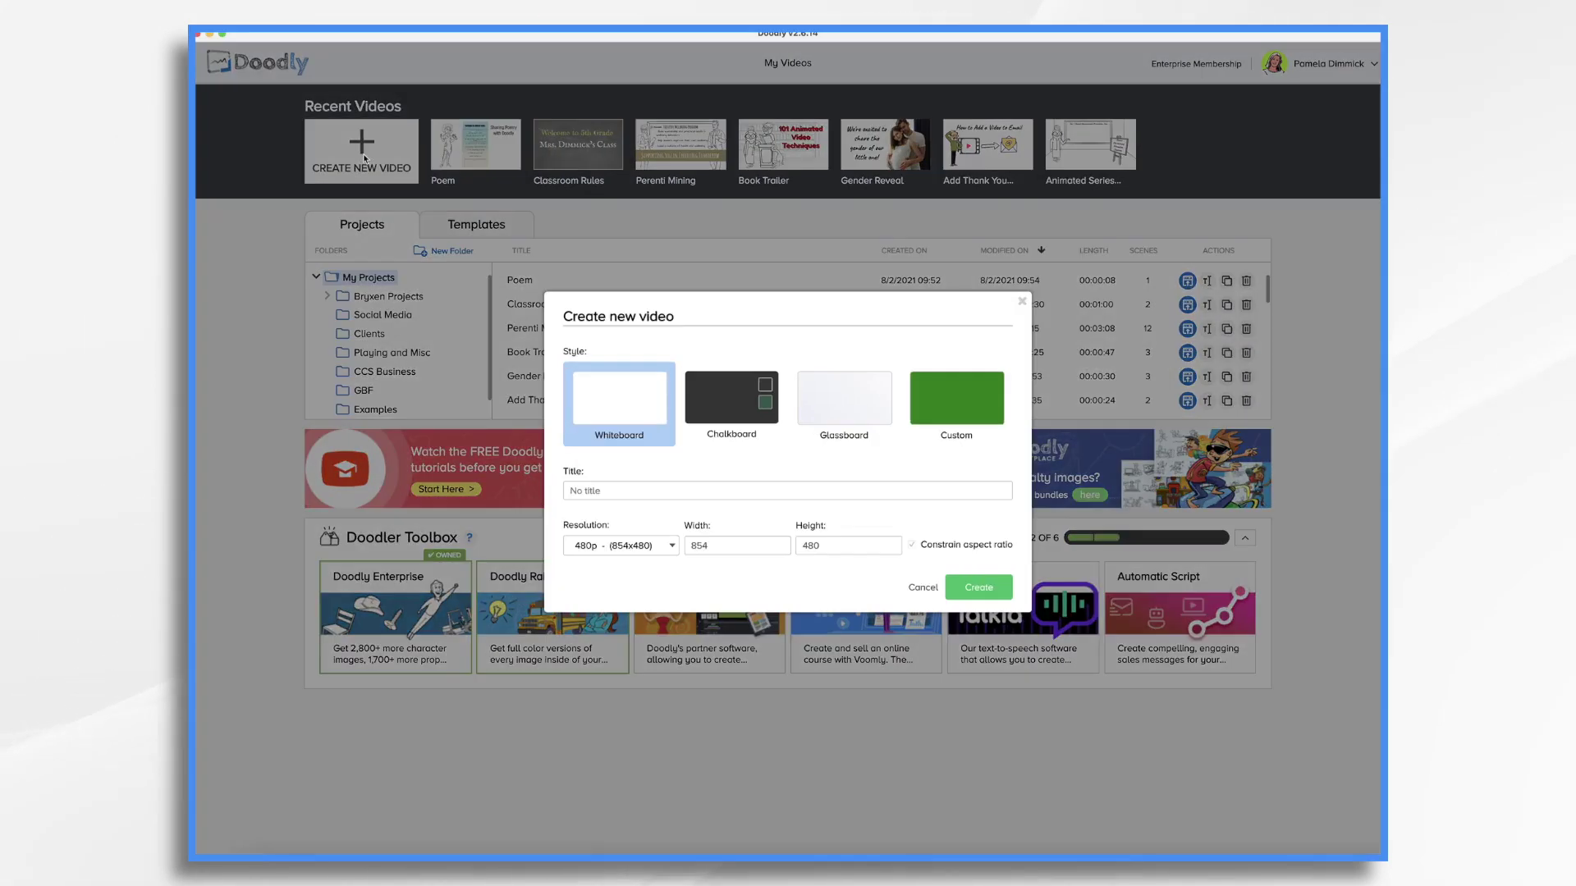
{"action": "type", "text": "Doodly Poem"}
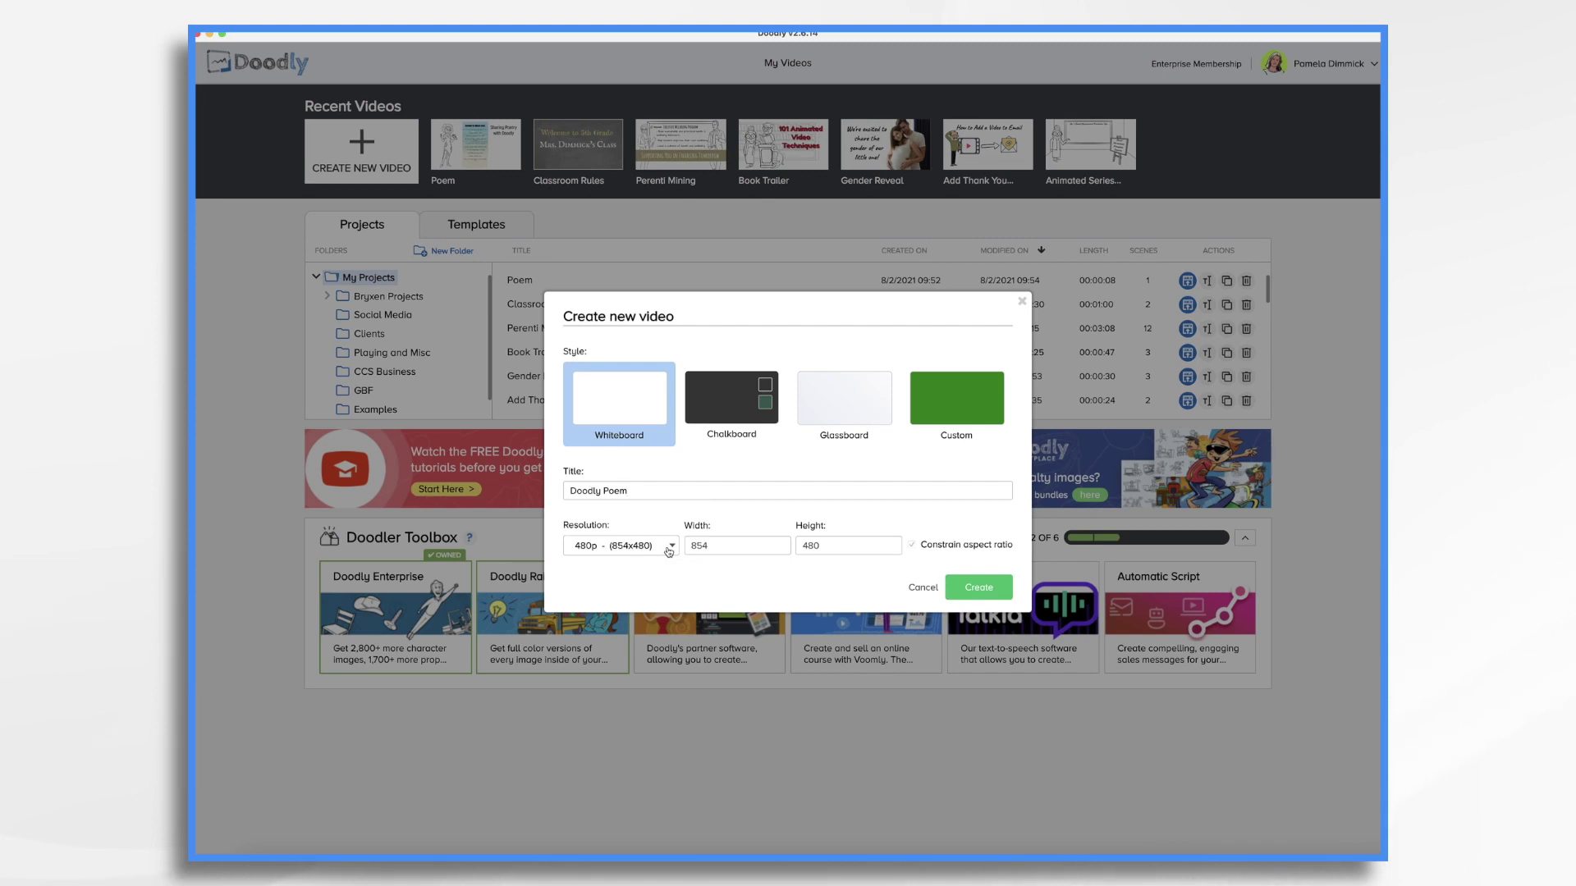
{"action": "left_click", "coordinate": [669, 550]}
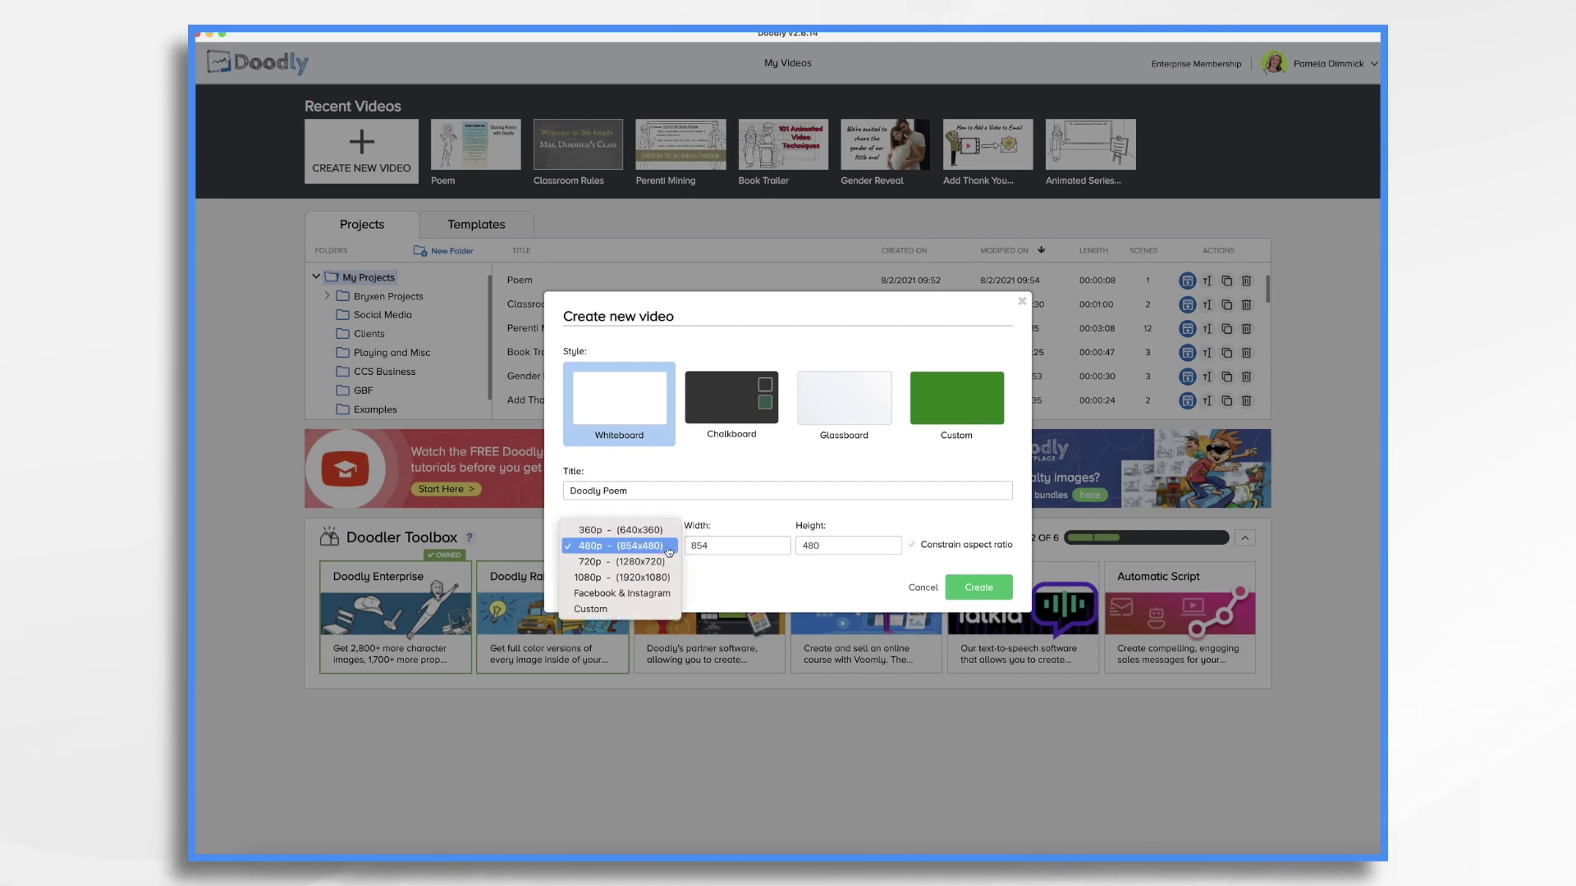
{"action": "left_click", "coordinate": [604, 614]}
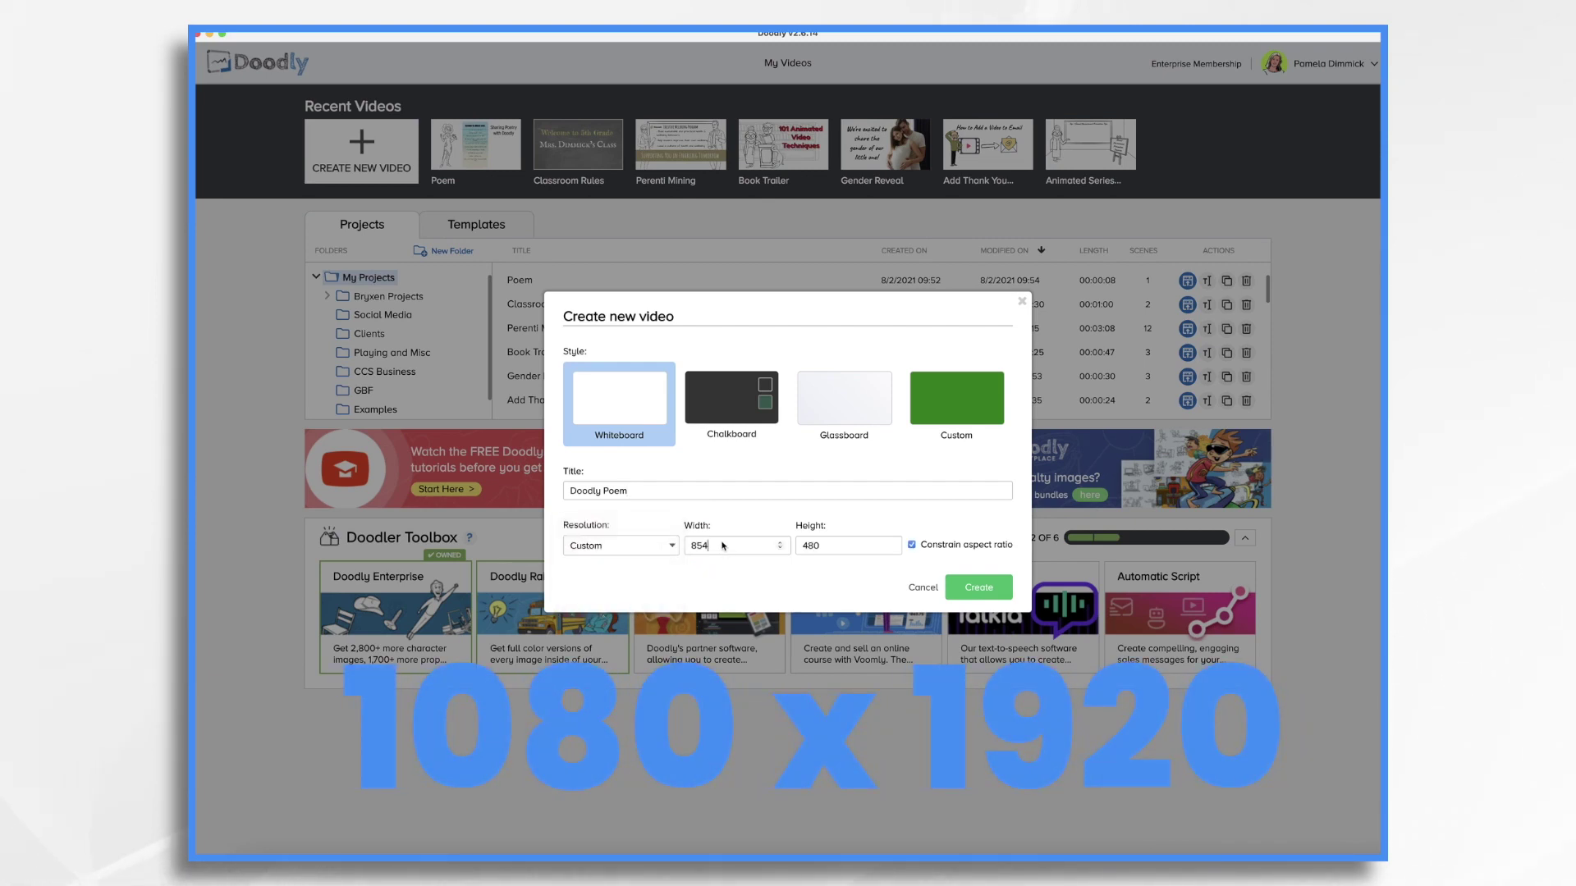
Set the size to 1080 by 1920 with aspect ratio unconstrained, and create the video.
{"action": "key", "text": "BackSpace"}
{"action": "key", "text": "BackSpace"}
{"action": "key", "text": "BackSpace"}
{"action": "type", "text": "1"}
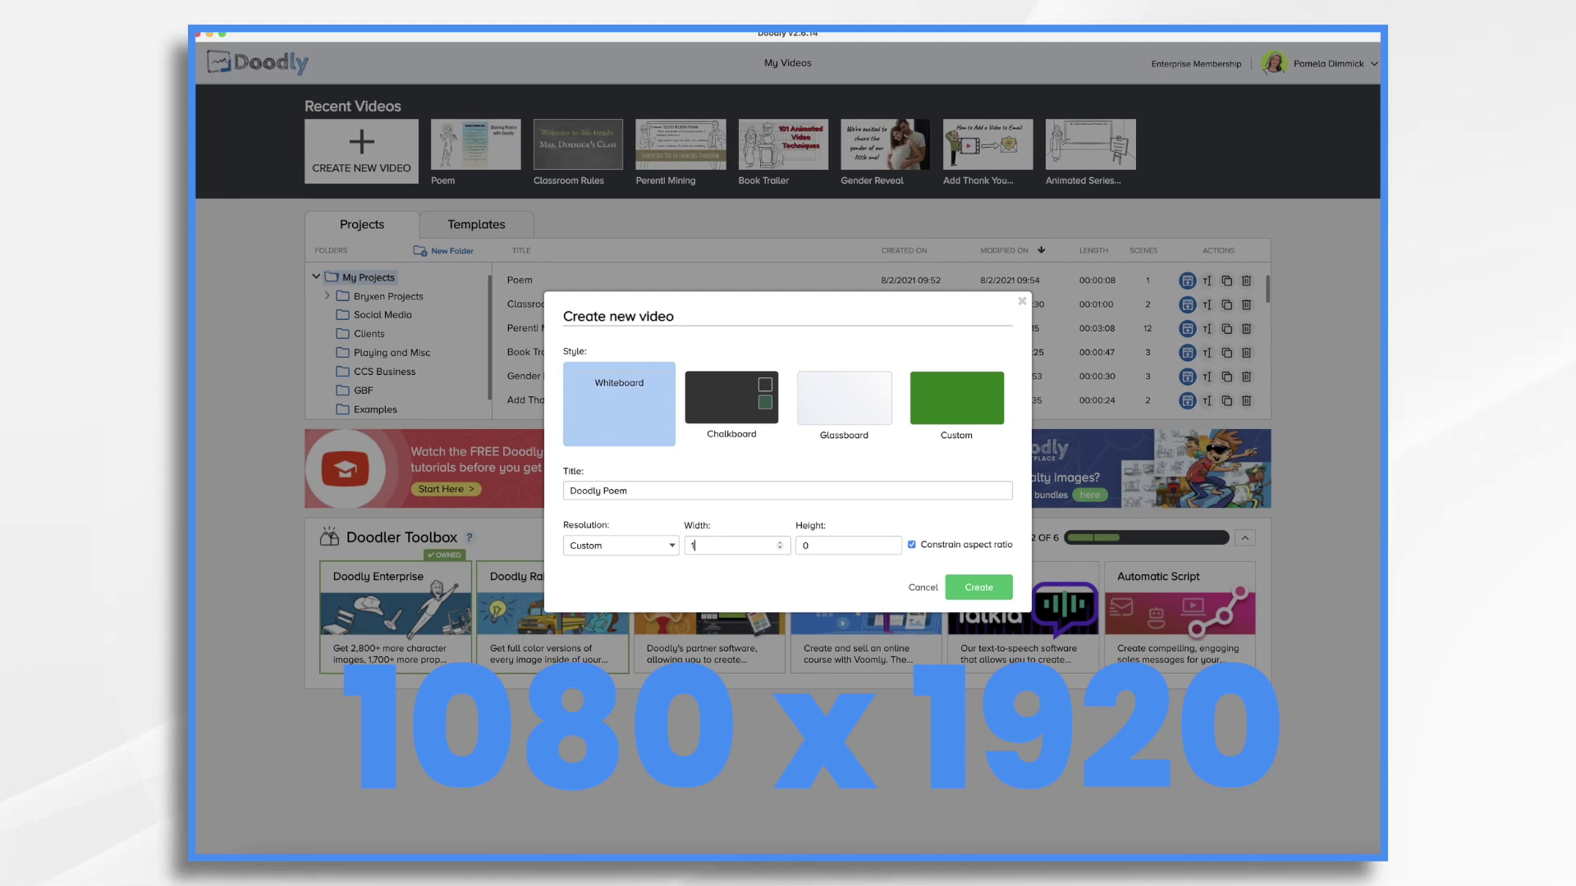
{"action": "type", "text": "080"}
{"action": "key", "text": "Tab"}
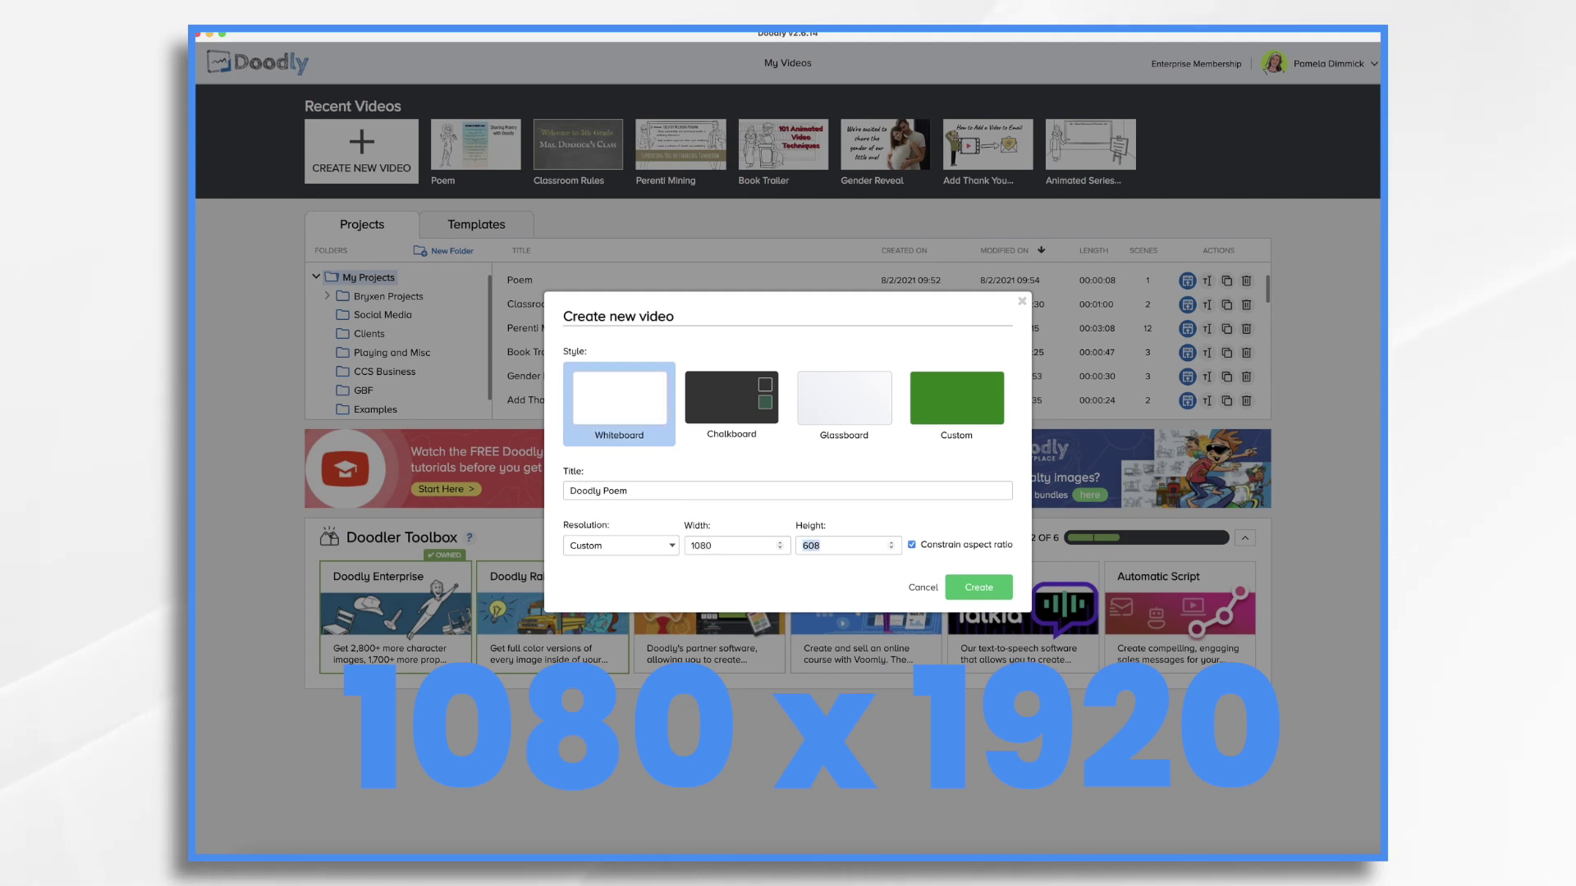
{"action": "type", "text": "1920"}
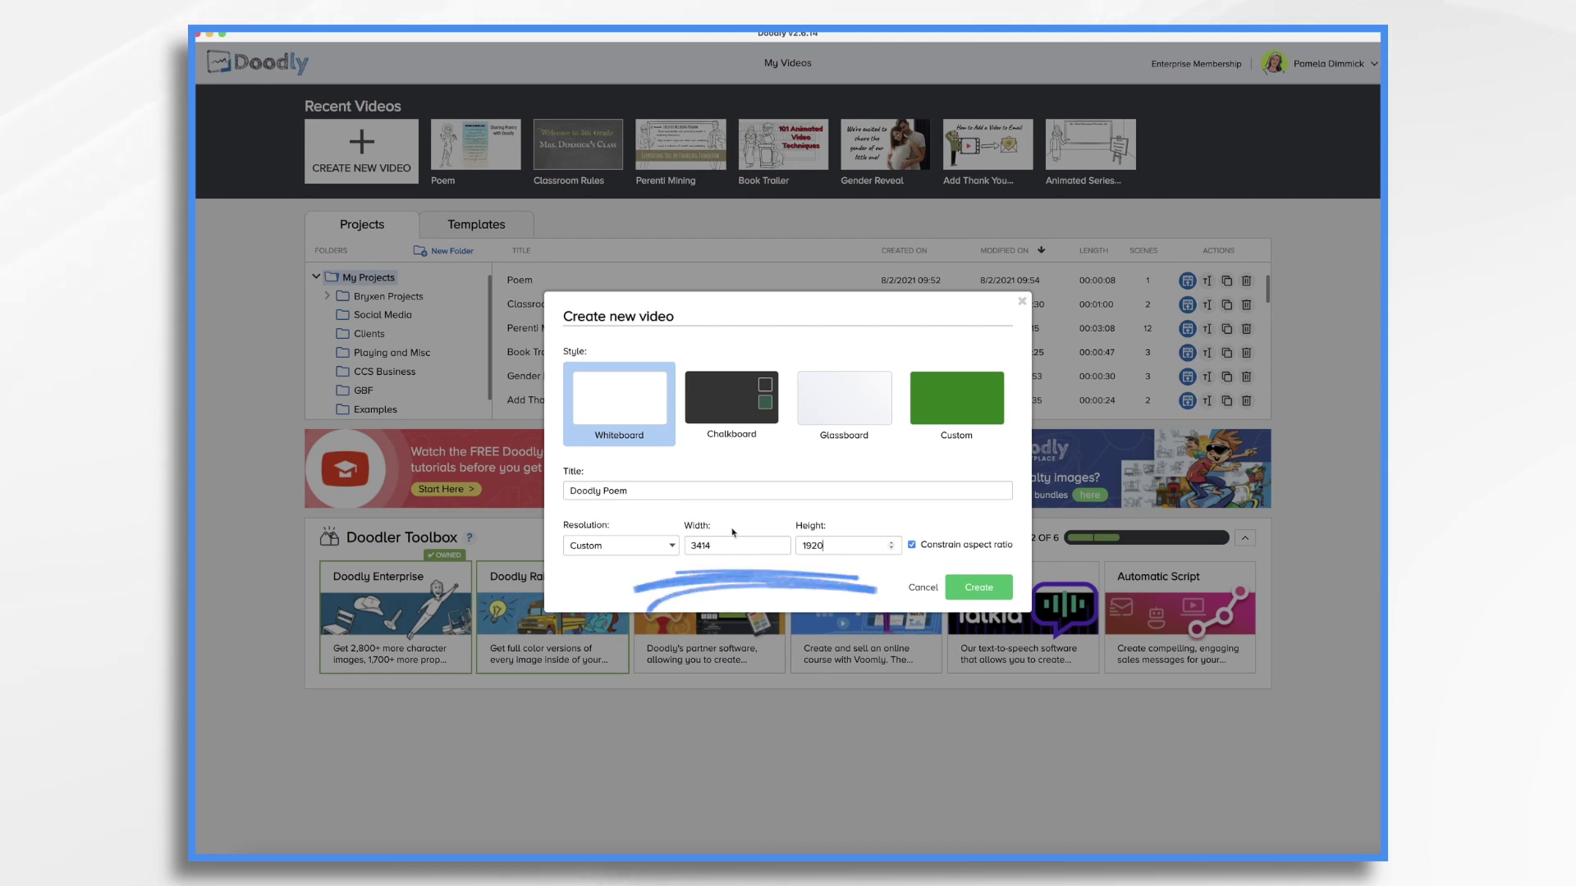
{"action": "left_click", "coordinate": [912, 545]}
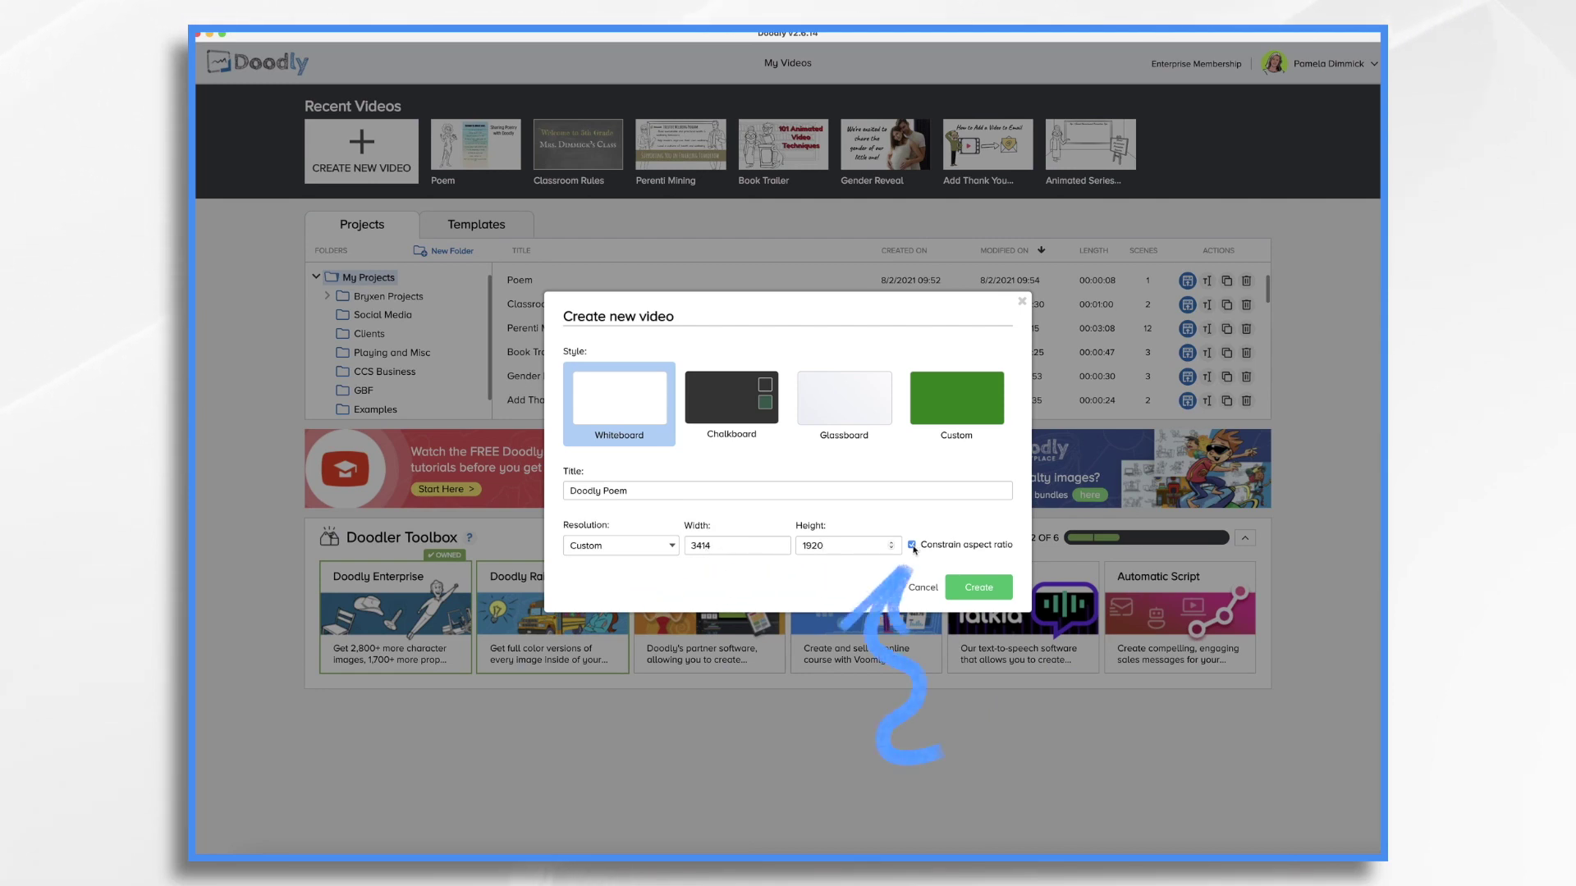
{"action": "left_click", "coordinate": [762, 543]}
{"action": "key", "text": "BackSpace"}
{"action": "key", "text": "BackSpace"}
{"action": "key", "text": "BackSpace"}
{"action": "key", "text": "BackSpace"}
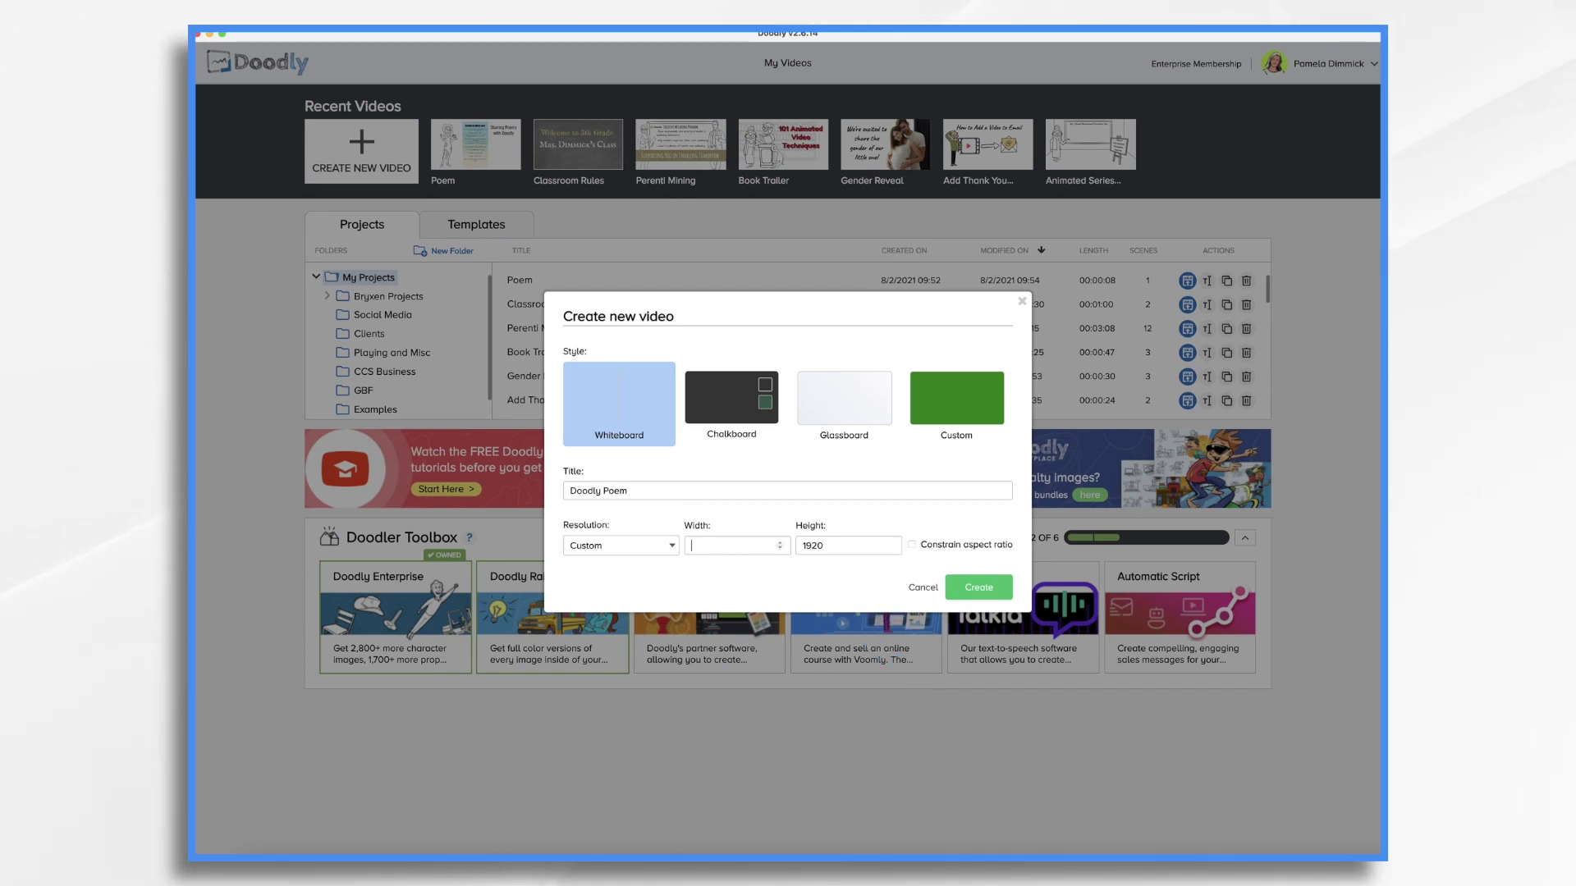
{"action": "type", "text": "10"}
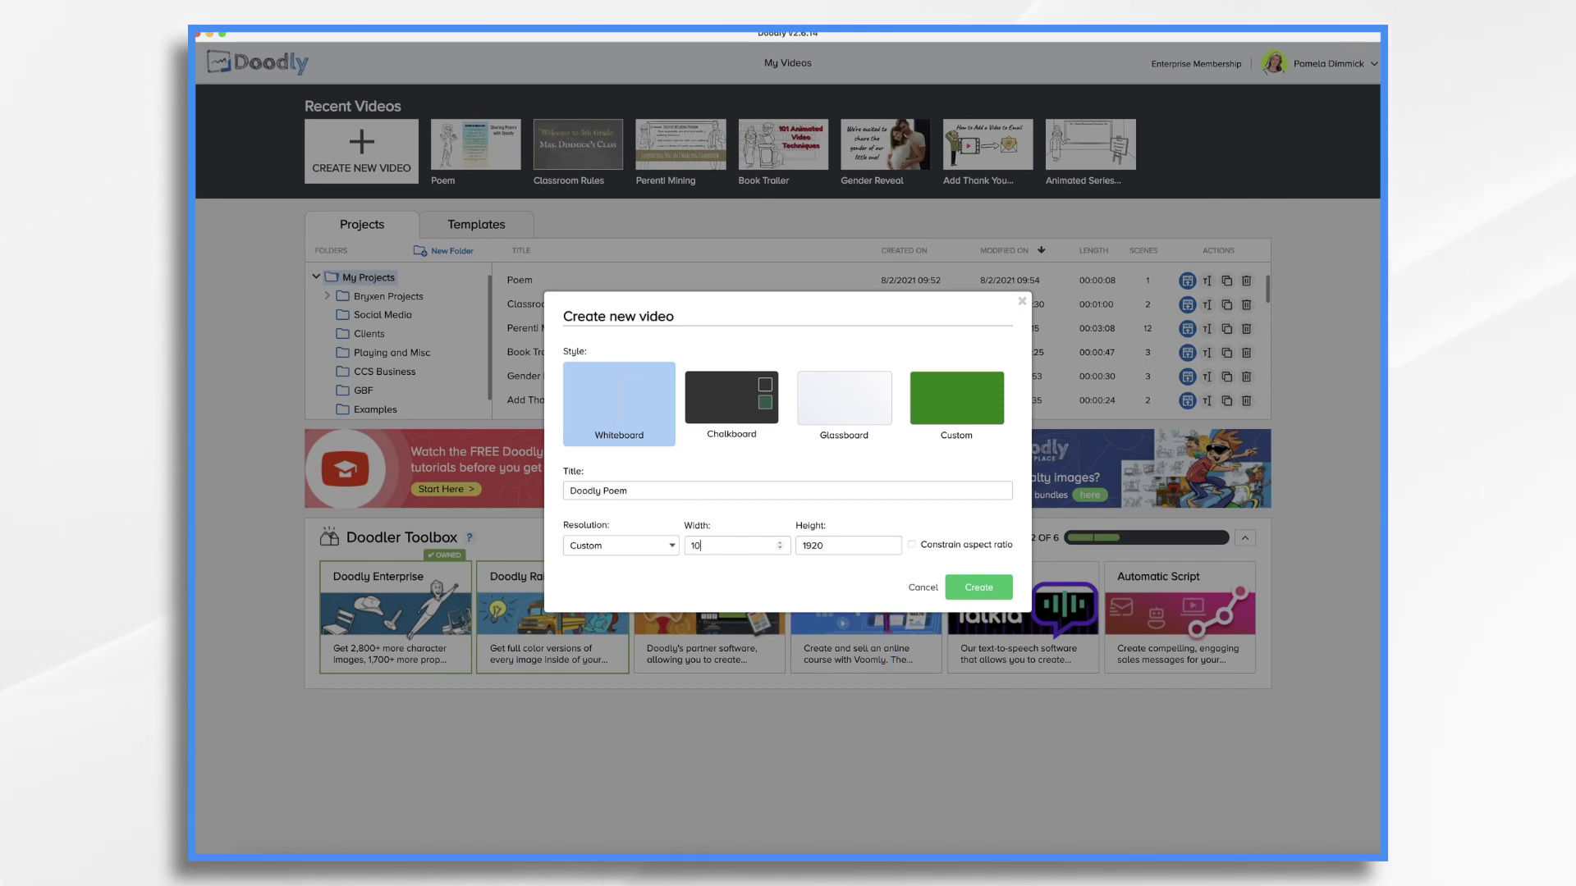
{"action": "type", "text": "80"}
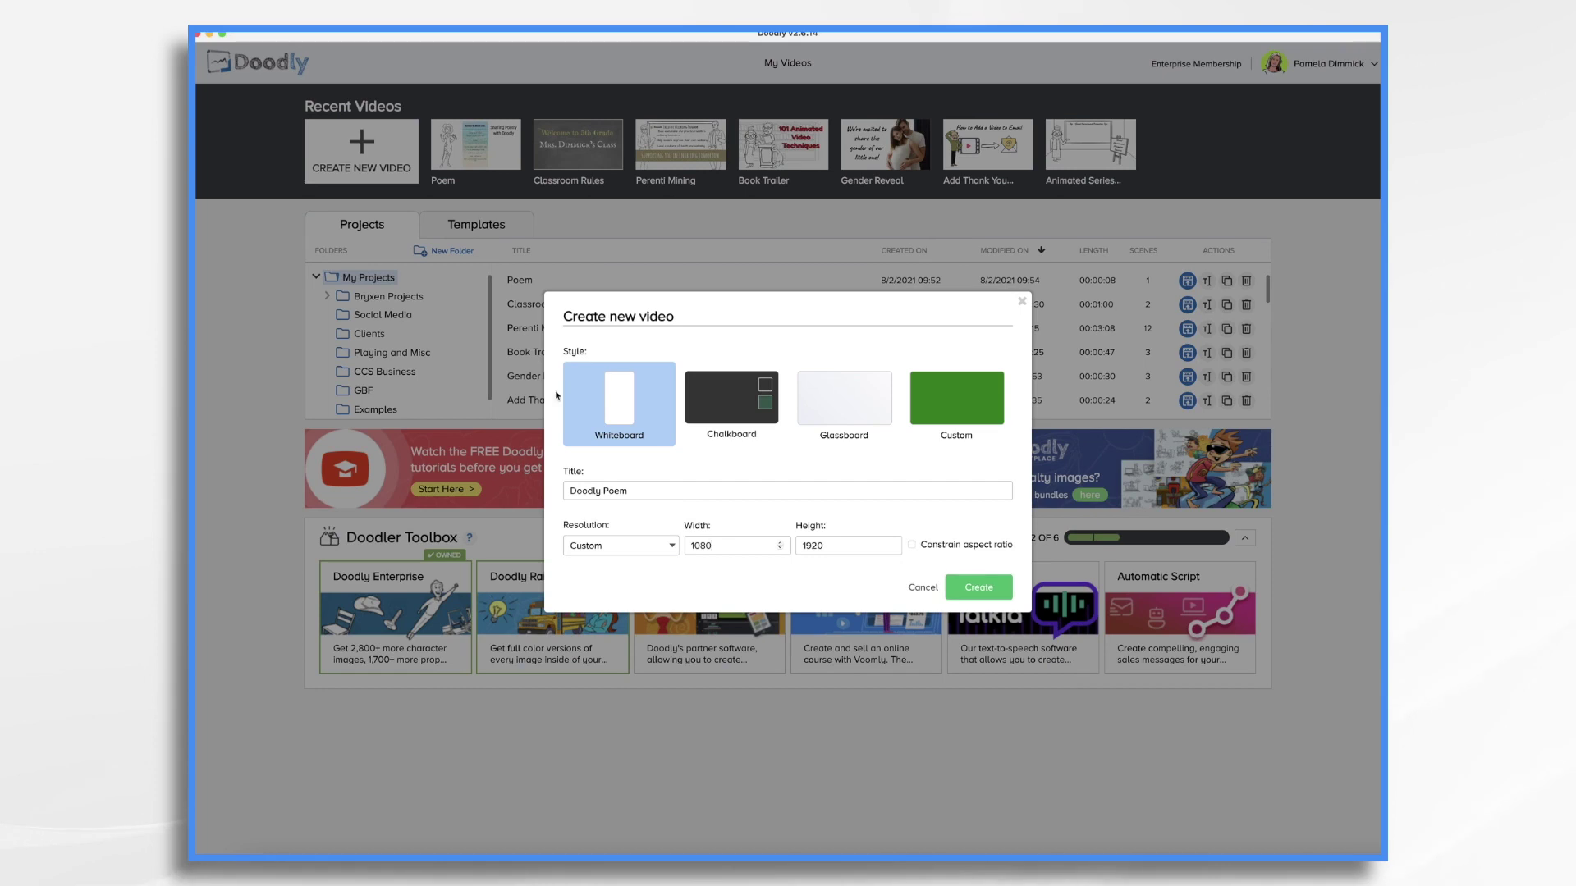
{"action": "left_click", "coordinate": [995, 596]}
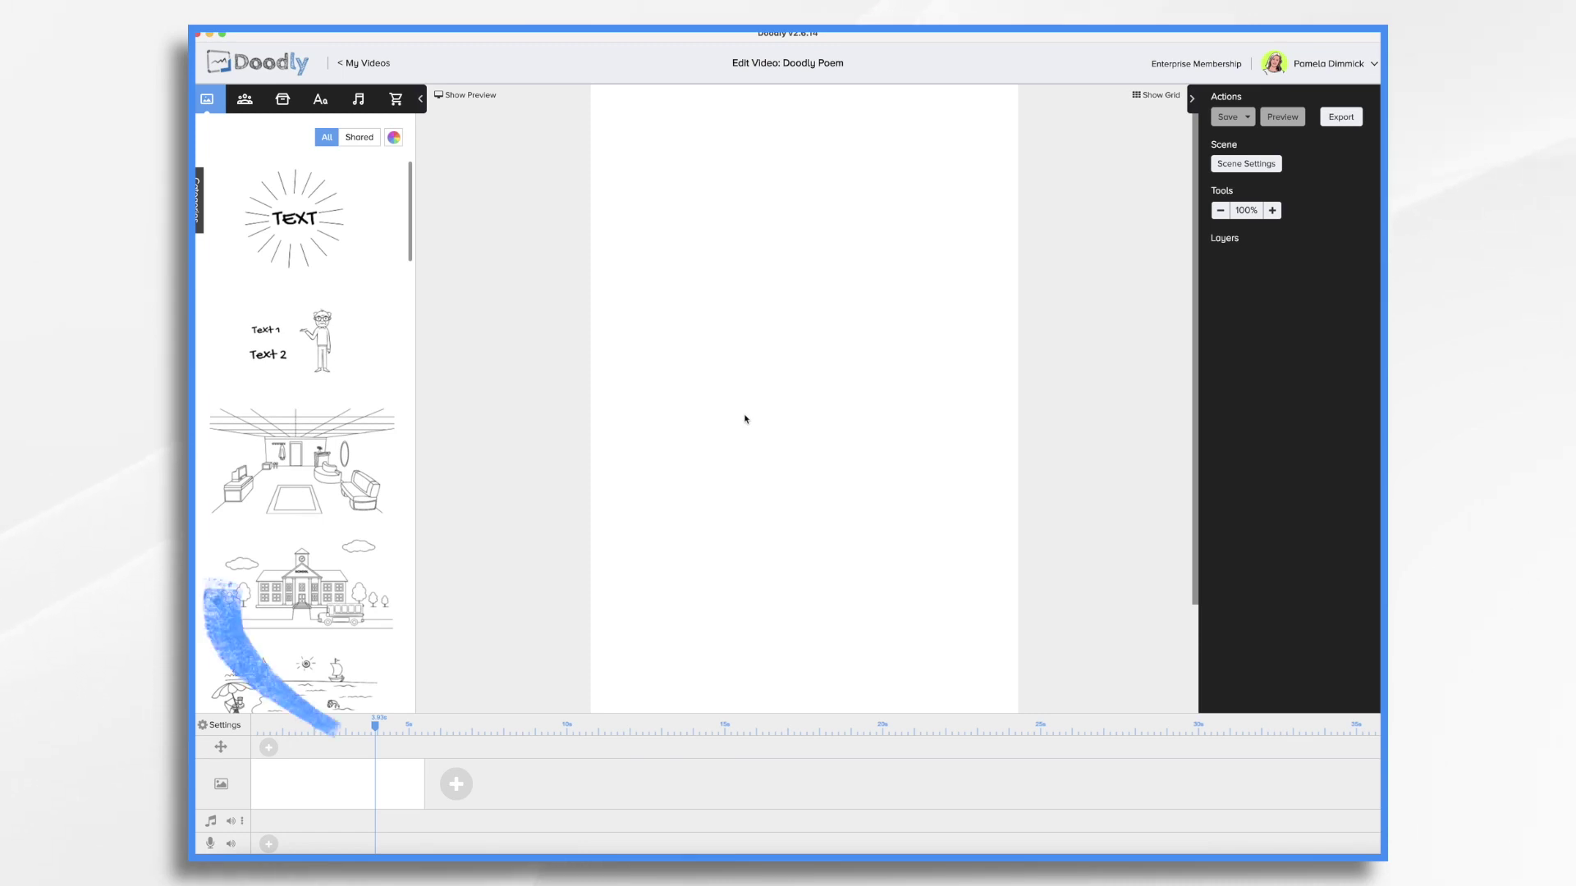
Upload the tropical beach photo as a prop and place it on the canvas.
{"action": "left_click", "coordinate": [283, 100]}
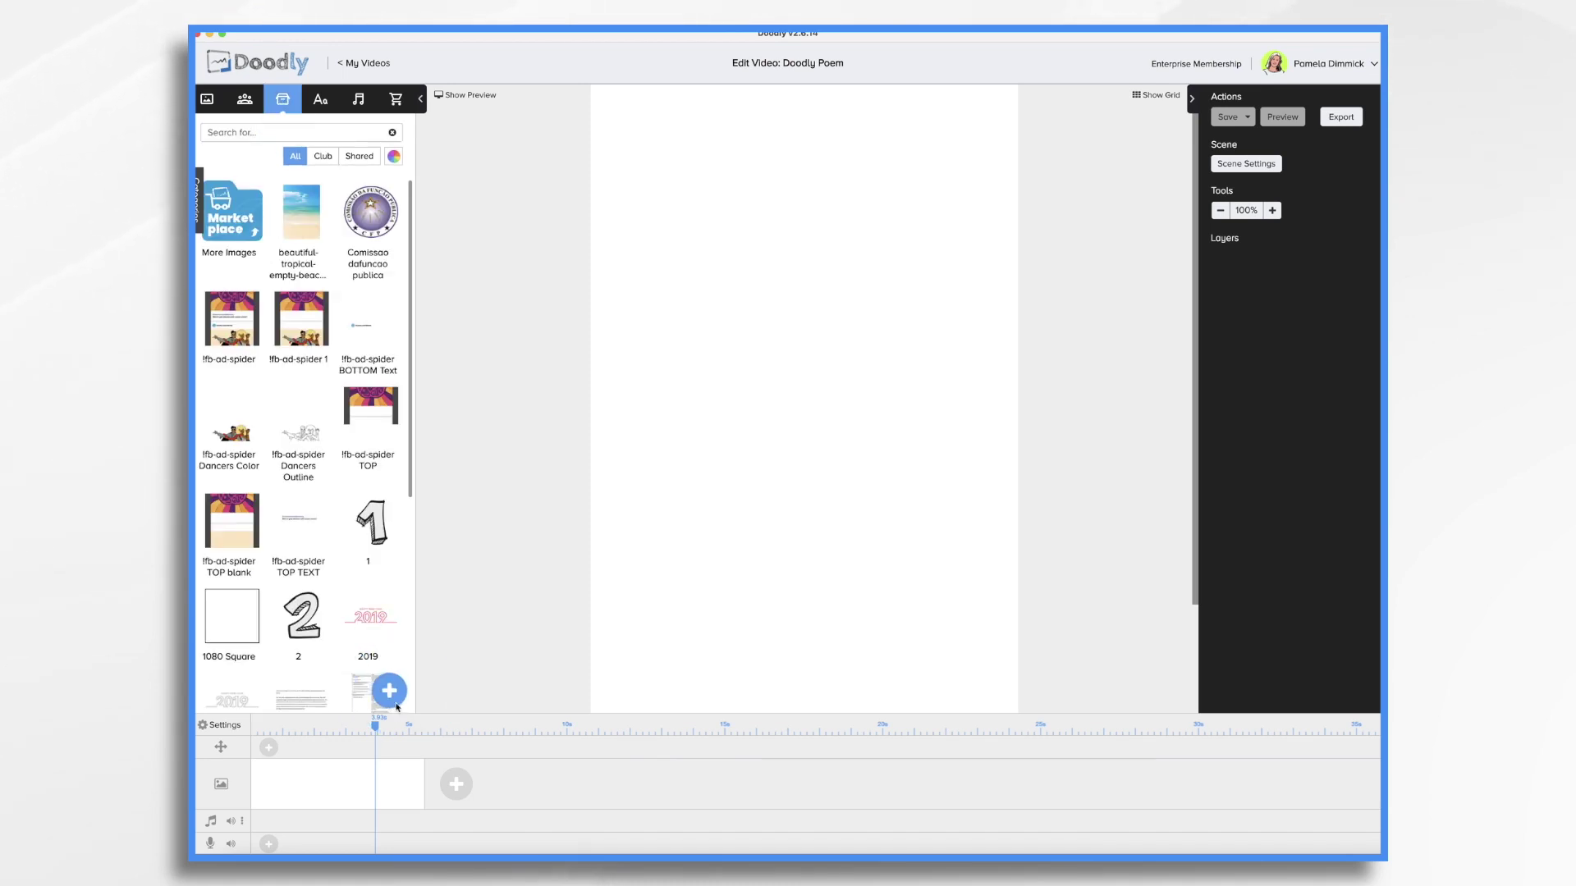
{"action": "left_click", "coordinate": [389, 690]}
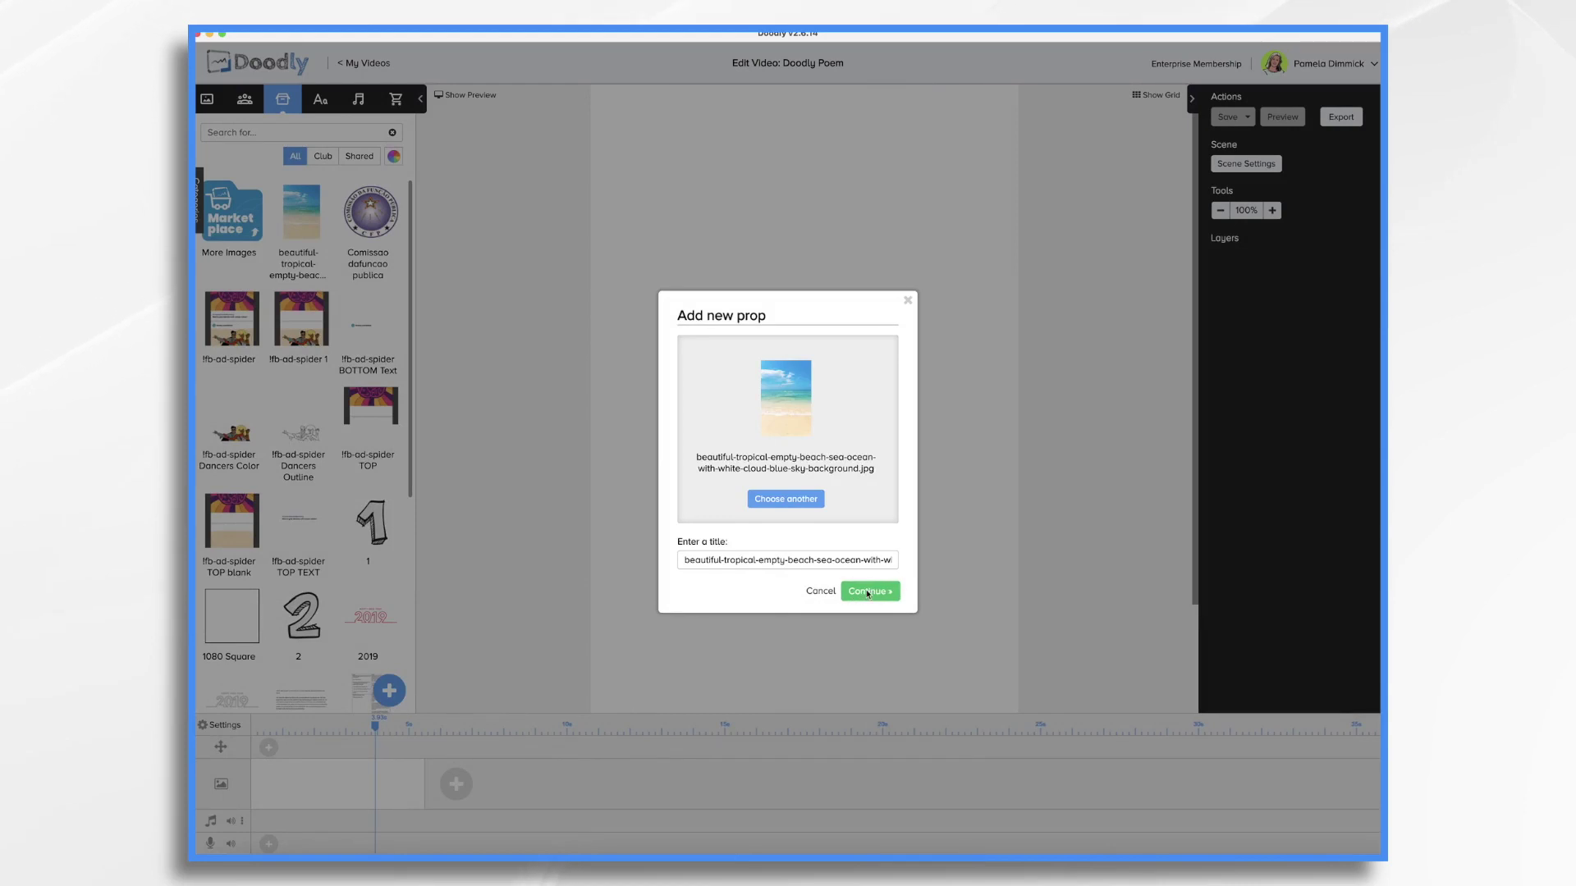
{"action": "left_click", "coordinate": [867, 591]}
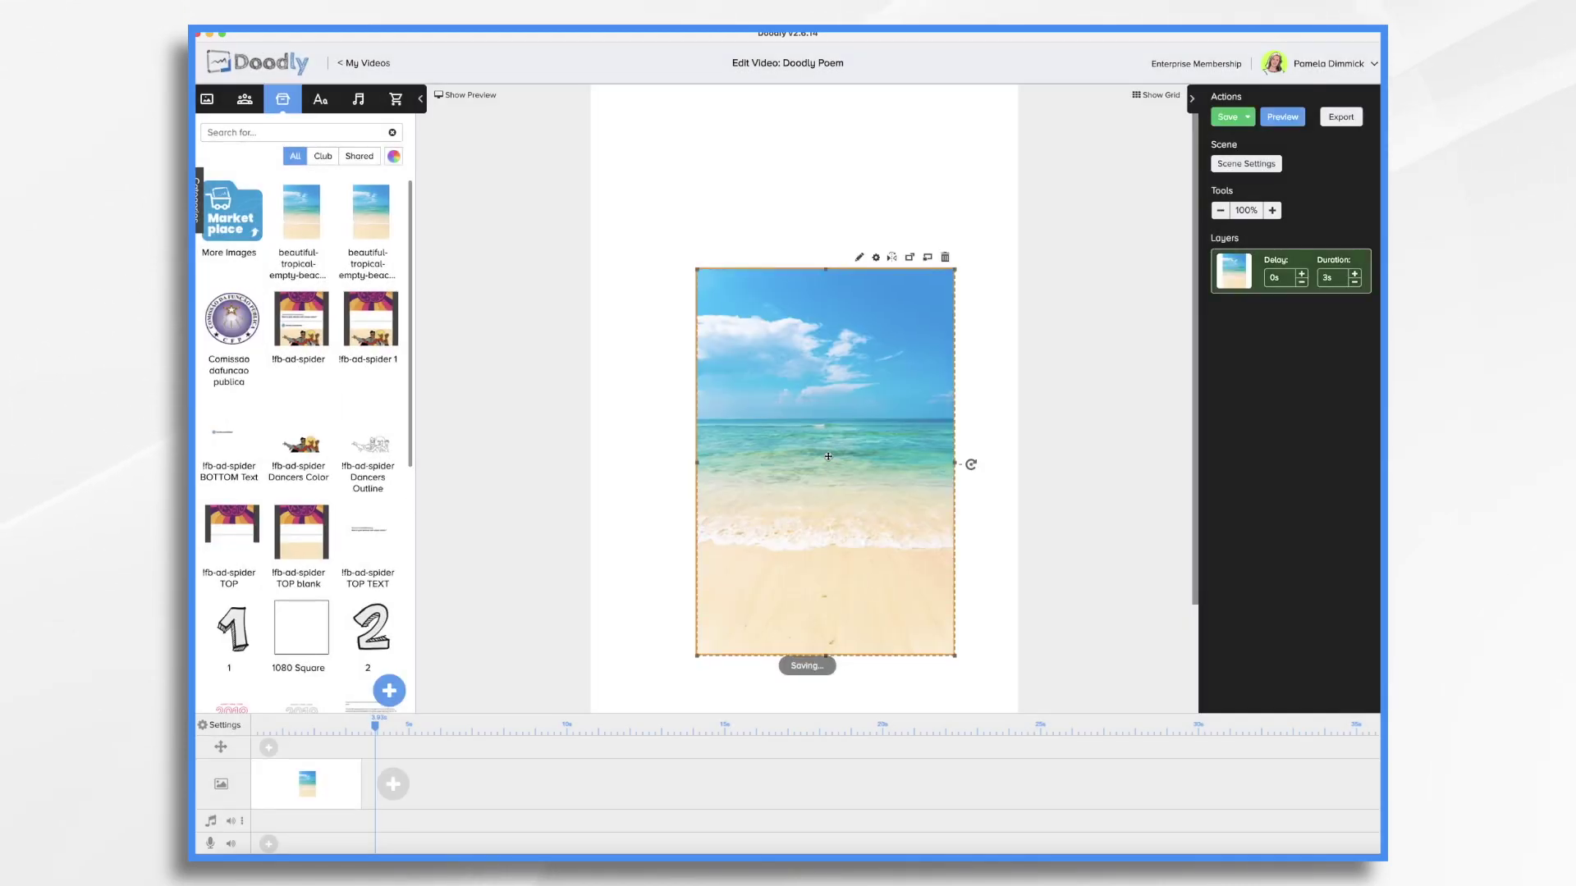
{"action": "left_click_drag", "start_coordinate": [828, 456], "coordinate": [822, 441]}
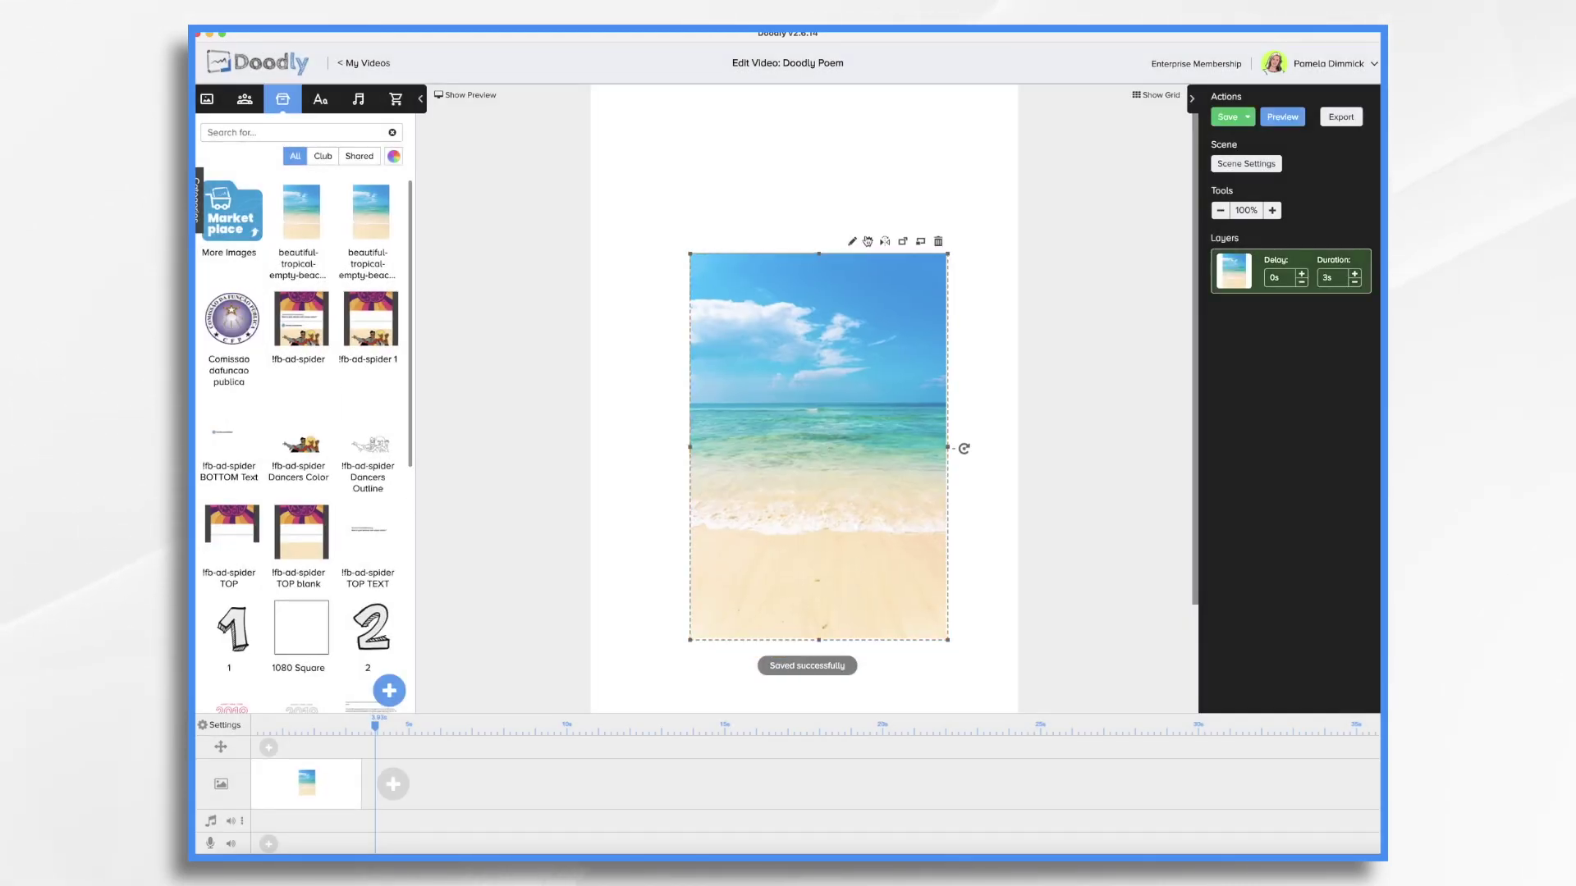
Set the beach photo's opacity to 40%.
{"action": "left_click", "coordinate": [869, 243]}
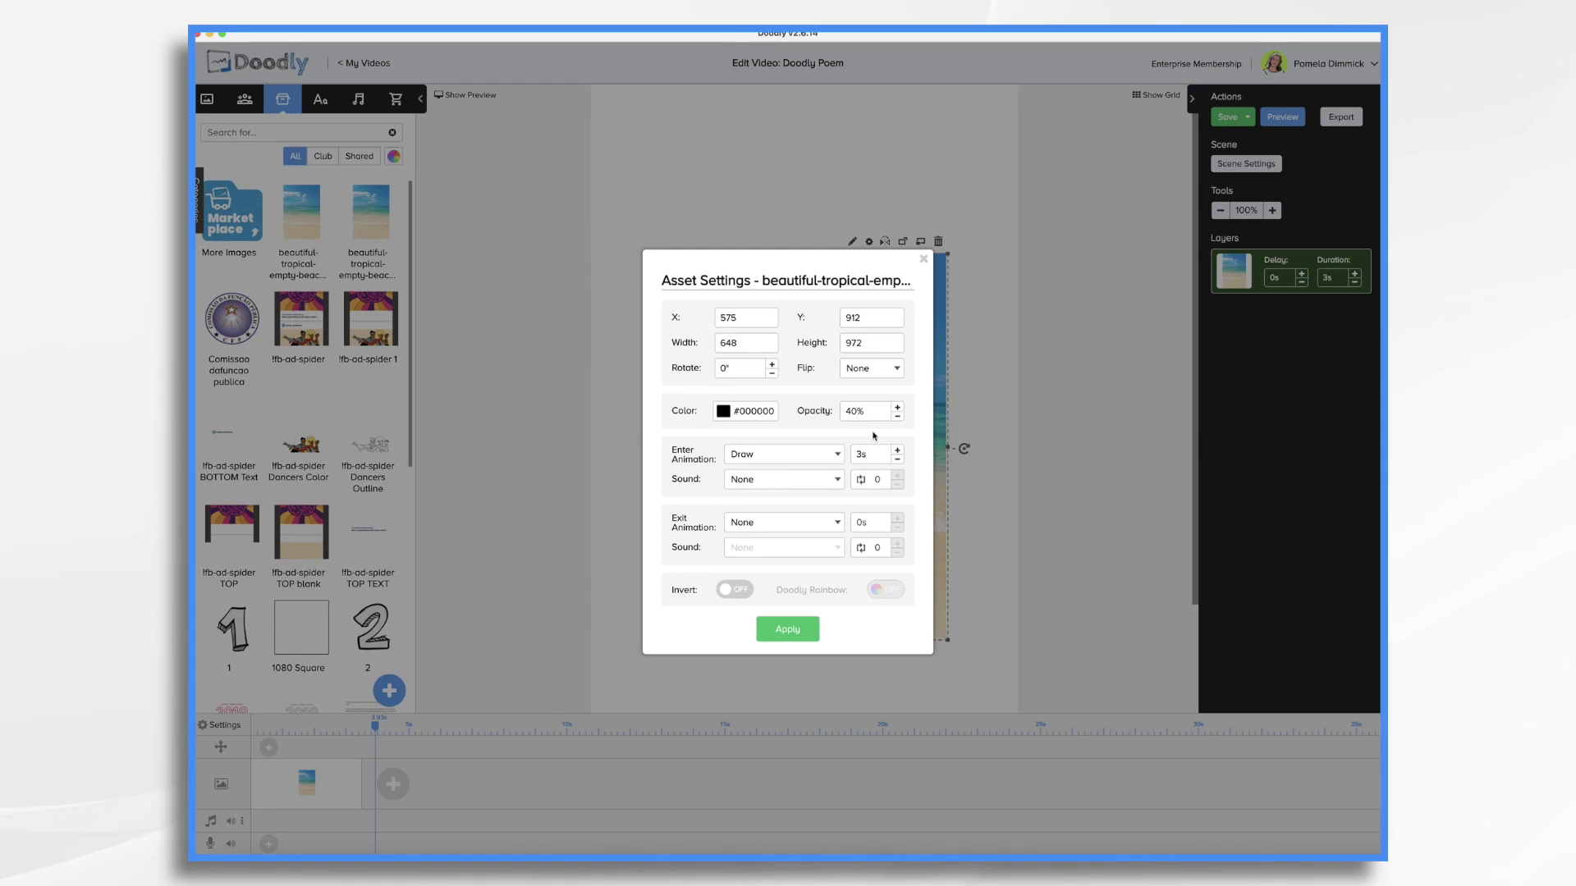
{"action": "left_click", "coordinate": [786, 630]}
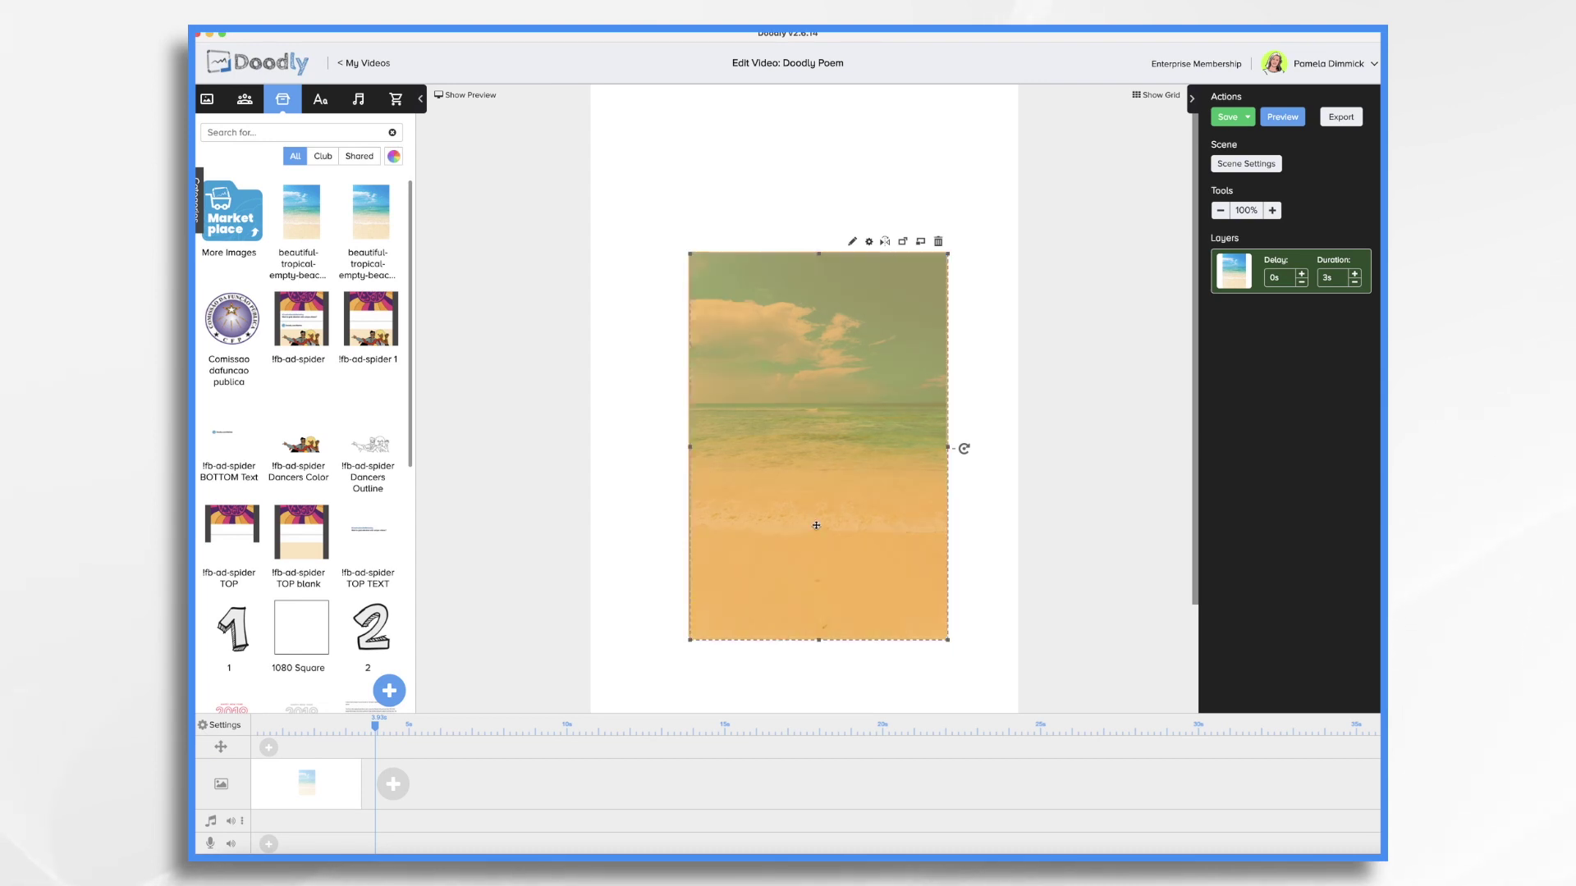
{"action": "left_click_drag", "start_coordinate": [816, 525], "coordinate": [788, 508]}
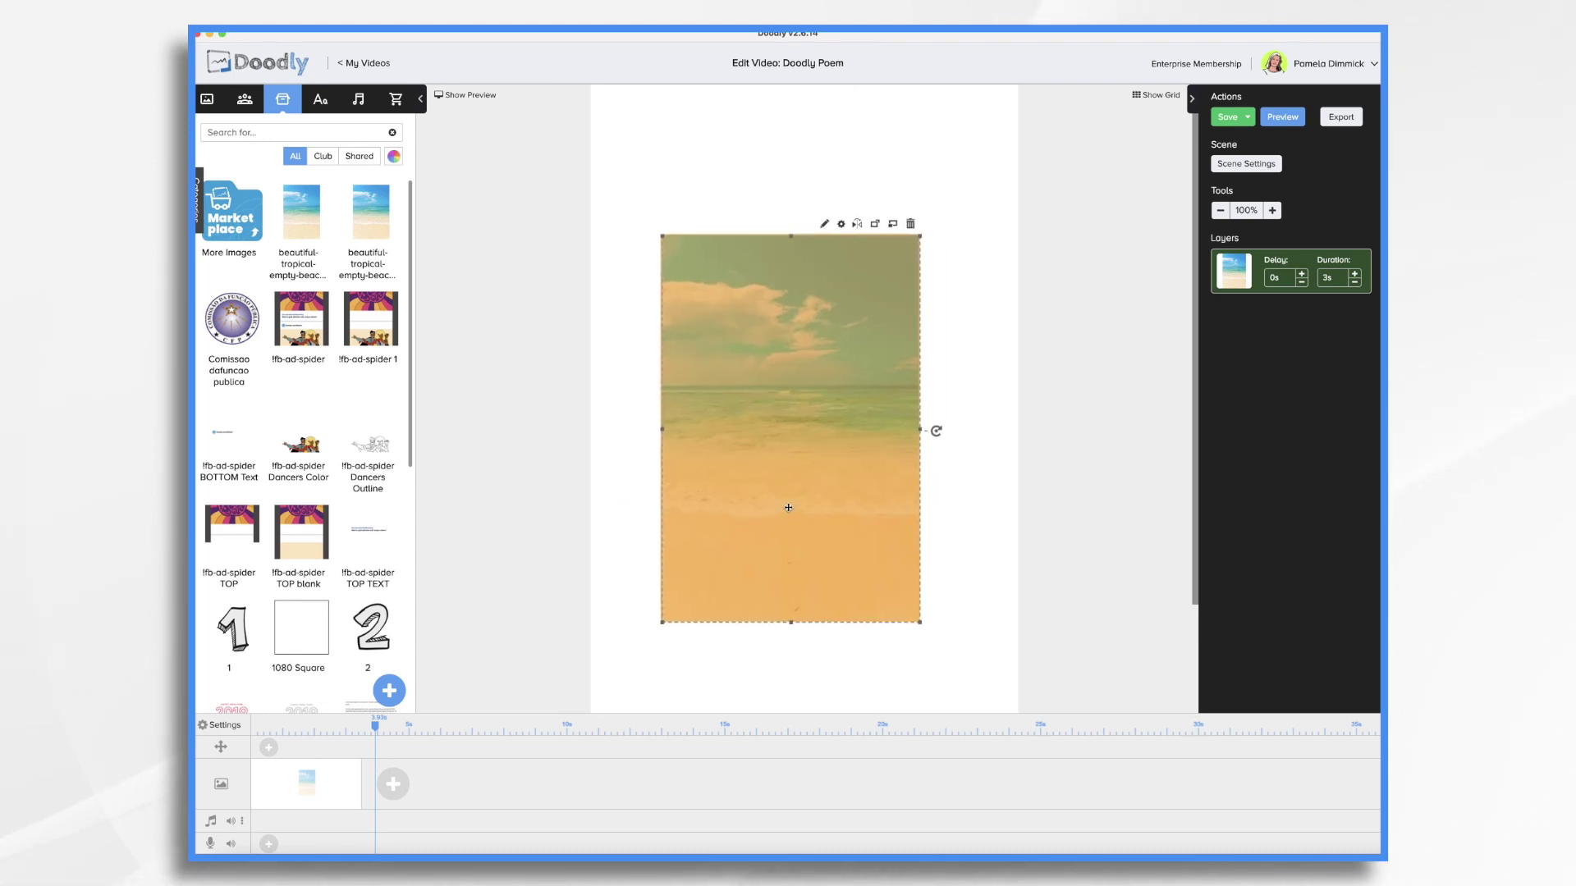
Change the beach photo's reveal mode to Fade.
{"action": "left_click", "coordinate": [824, 224]}
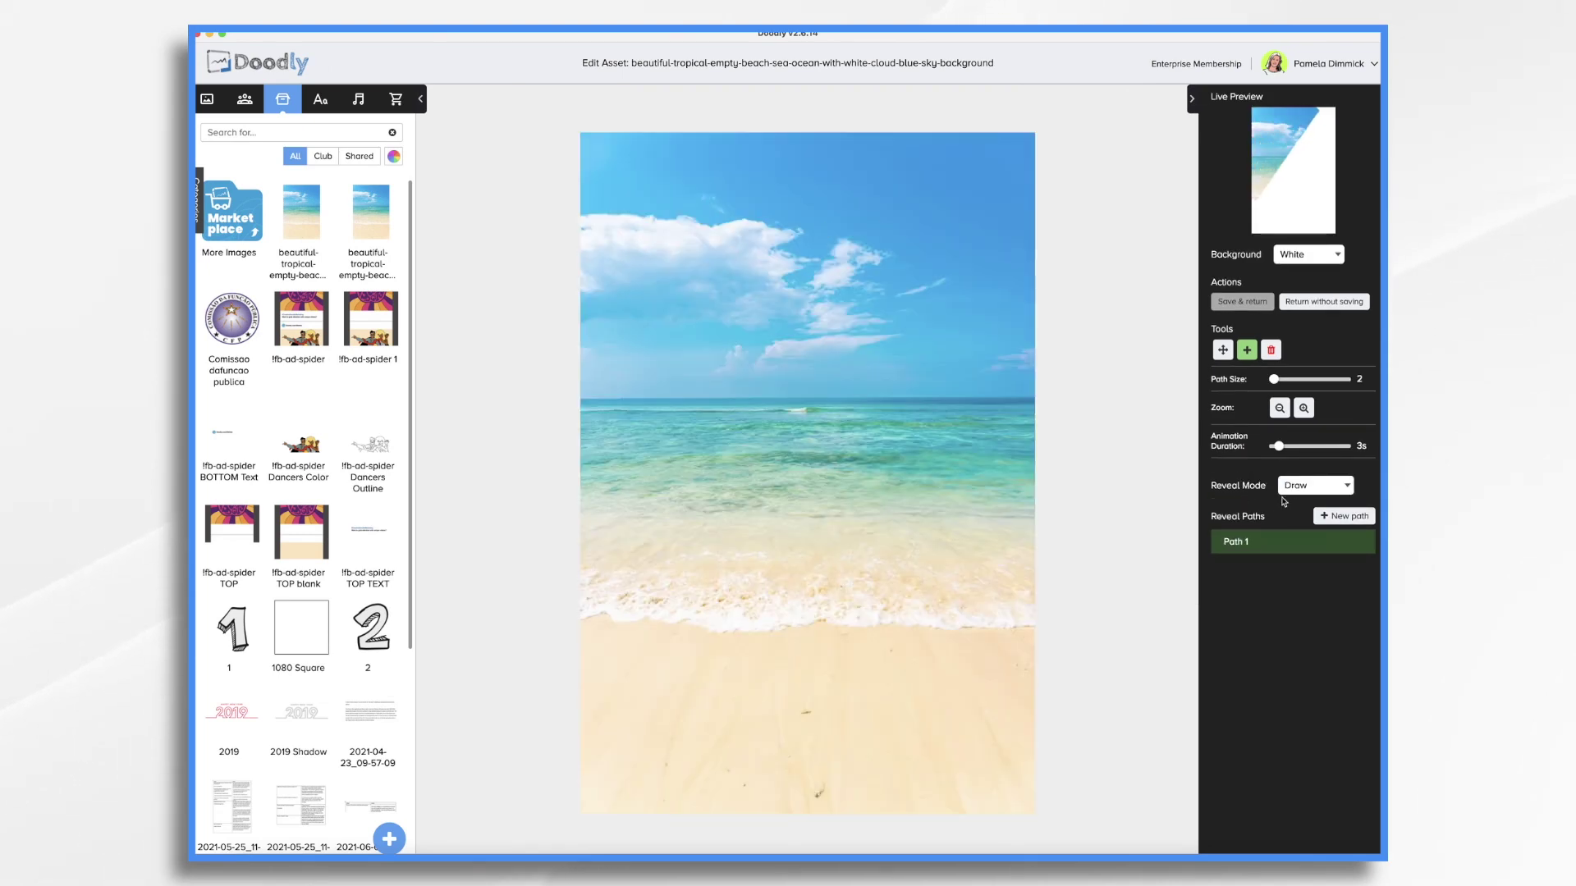
{"action": "left_click", "coordinate": [1301, 487]}
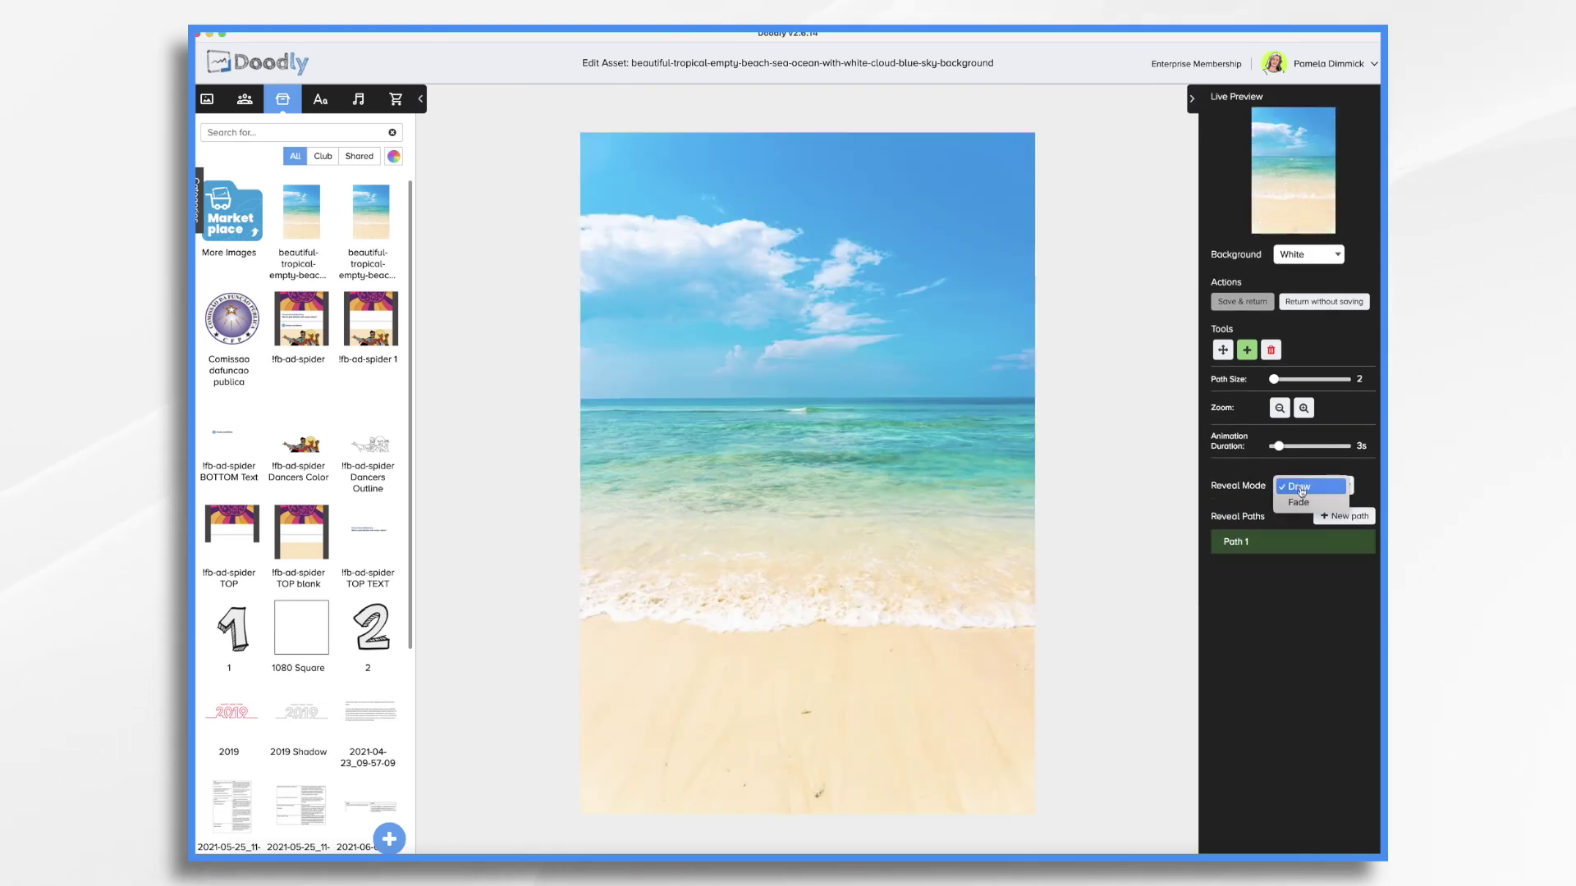
{"action": "left_click", "coordinate": [1300, 503]}
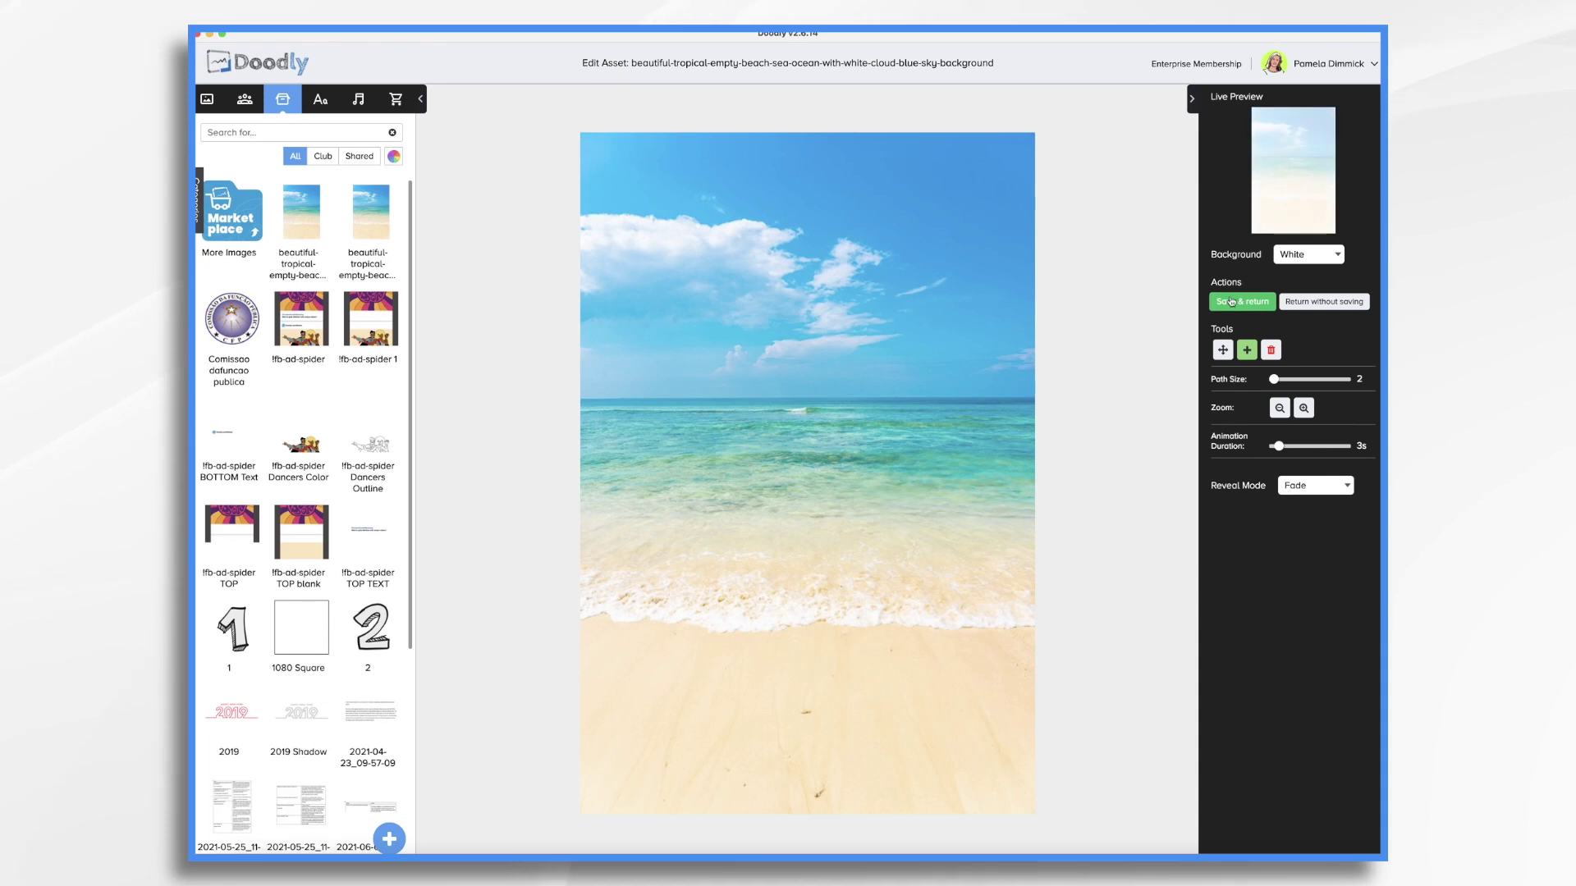
{"action": "left_click", "coordinate": [1232, 304]}
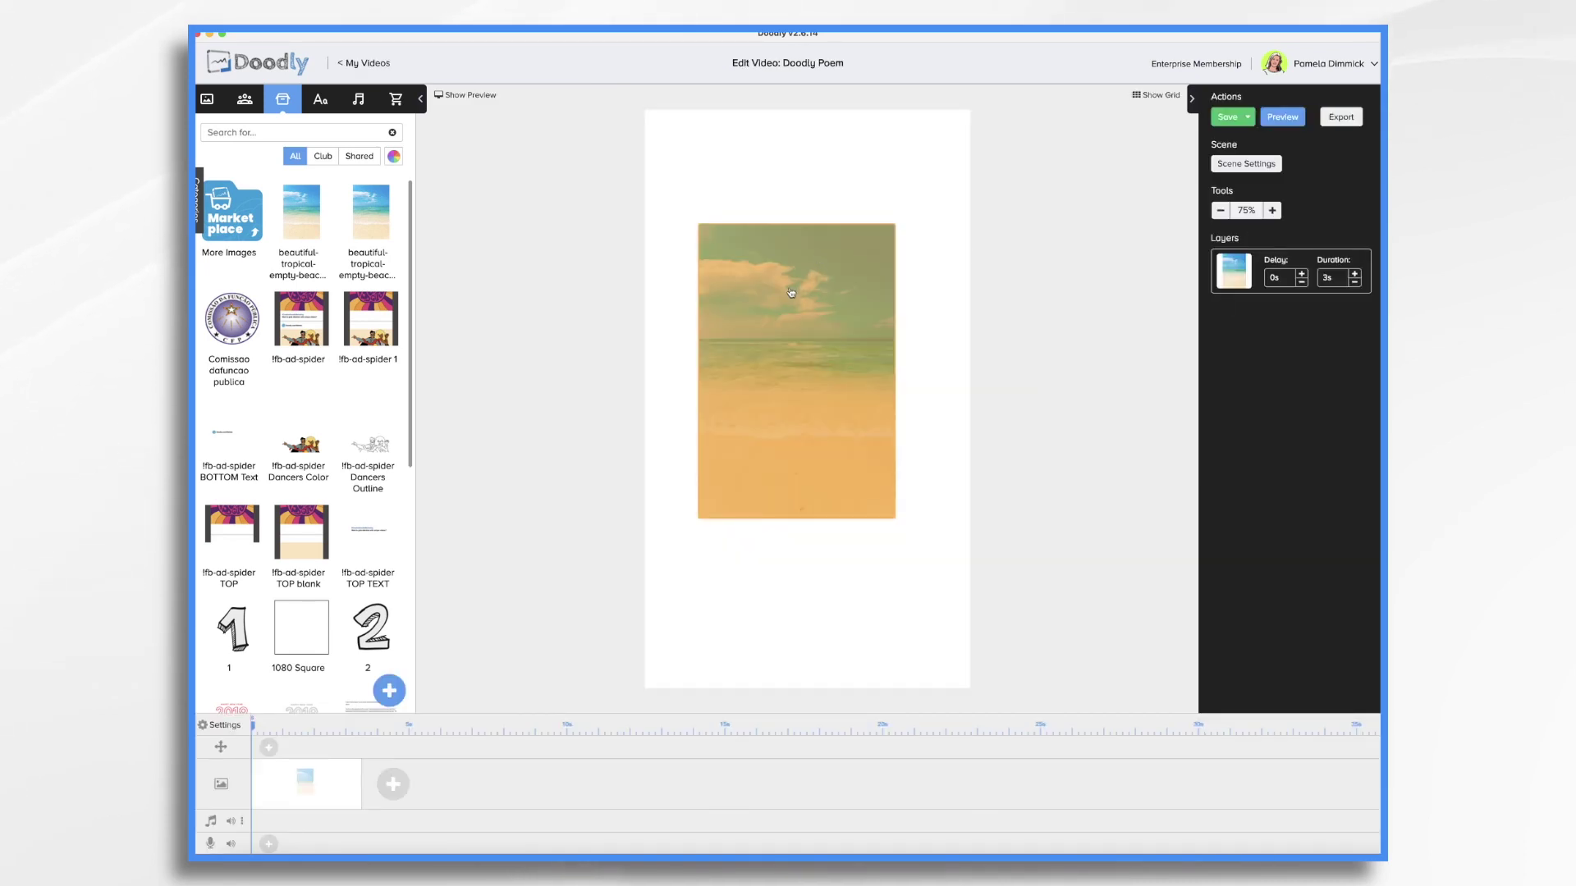
Resize the beach photo to fill the canvas and set its duration to 1.5s.
{"action": "left_click_drag", "start_coordinate": [790, 292], "coordinate": [733, 170]}
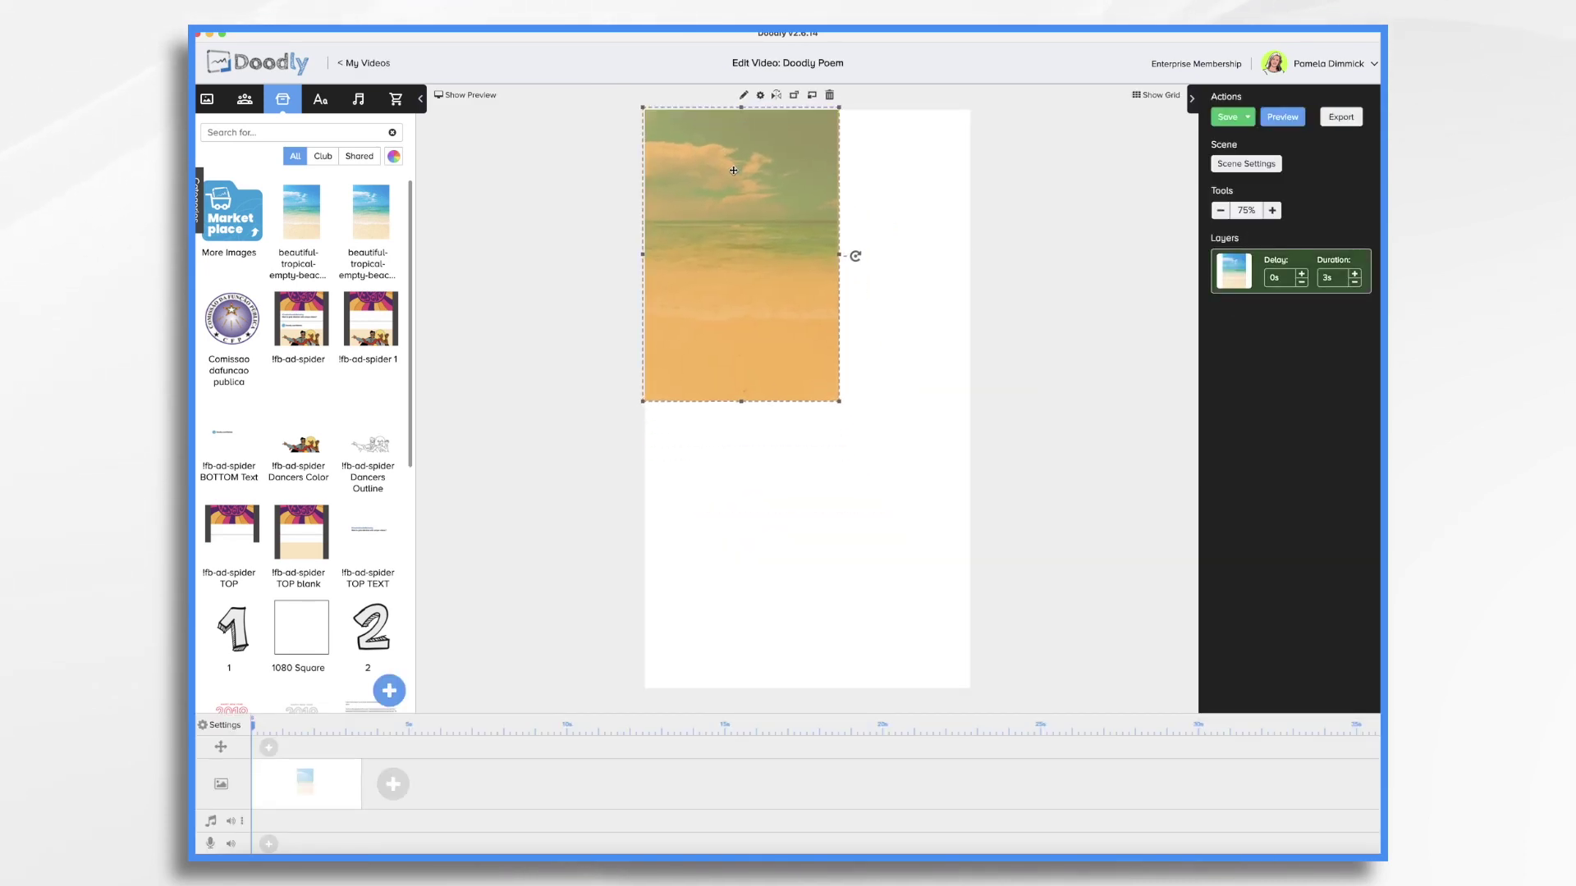
{"action": "left_click_drag", "start_coordinate": [741, 403], "coordinate": [801, 710]}
{"action": "left_click_drag", "start_coordinate": [1003, 408], "coordinate": [1006, 408]}
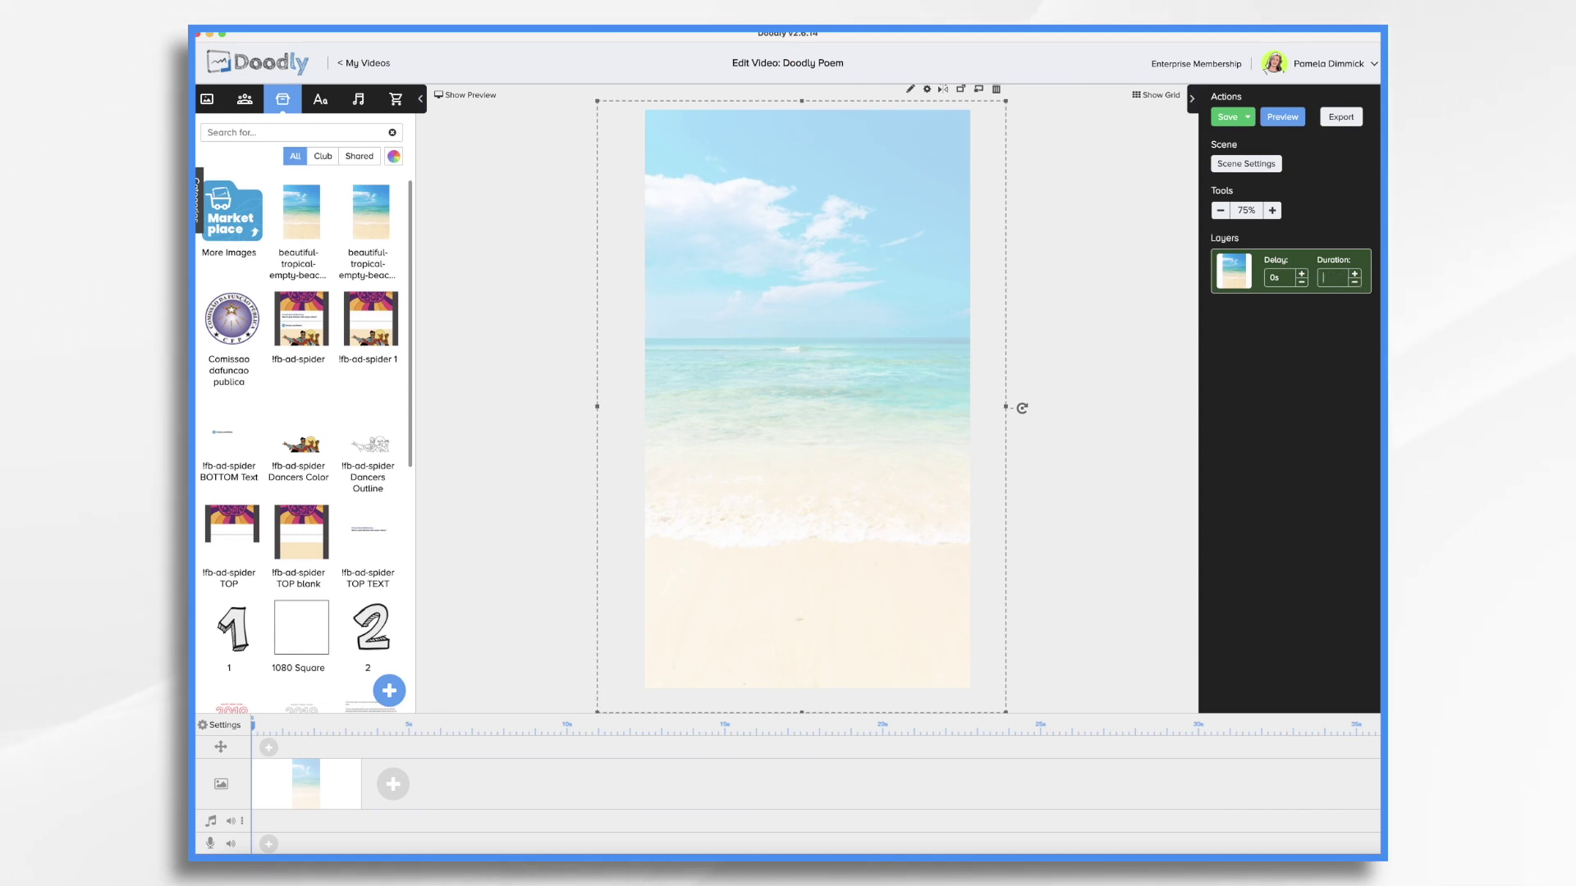
{"action": "key", "text": "Return"}
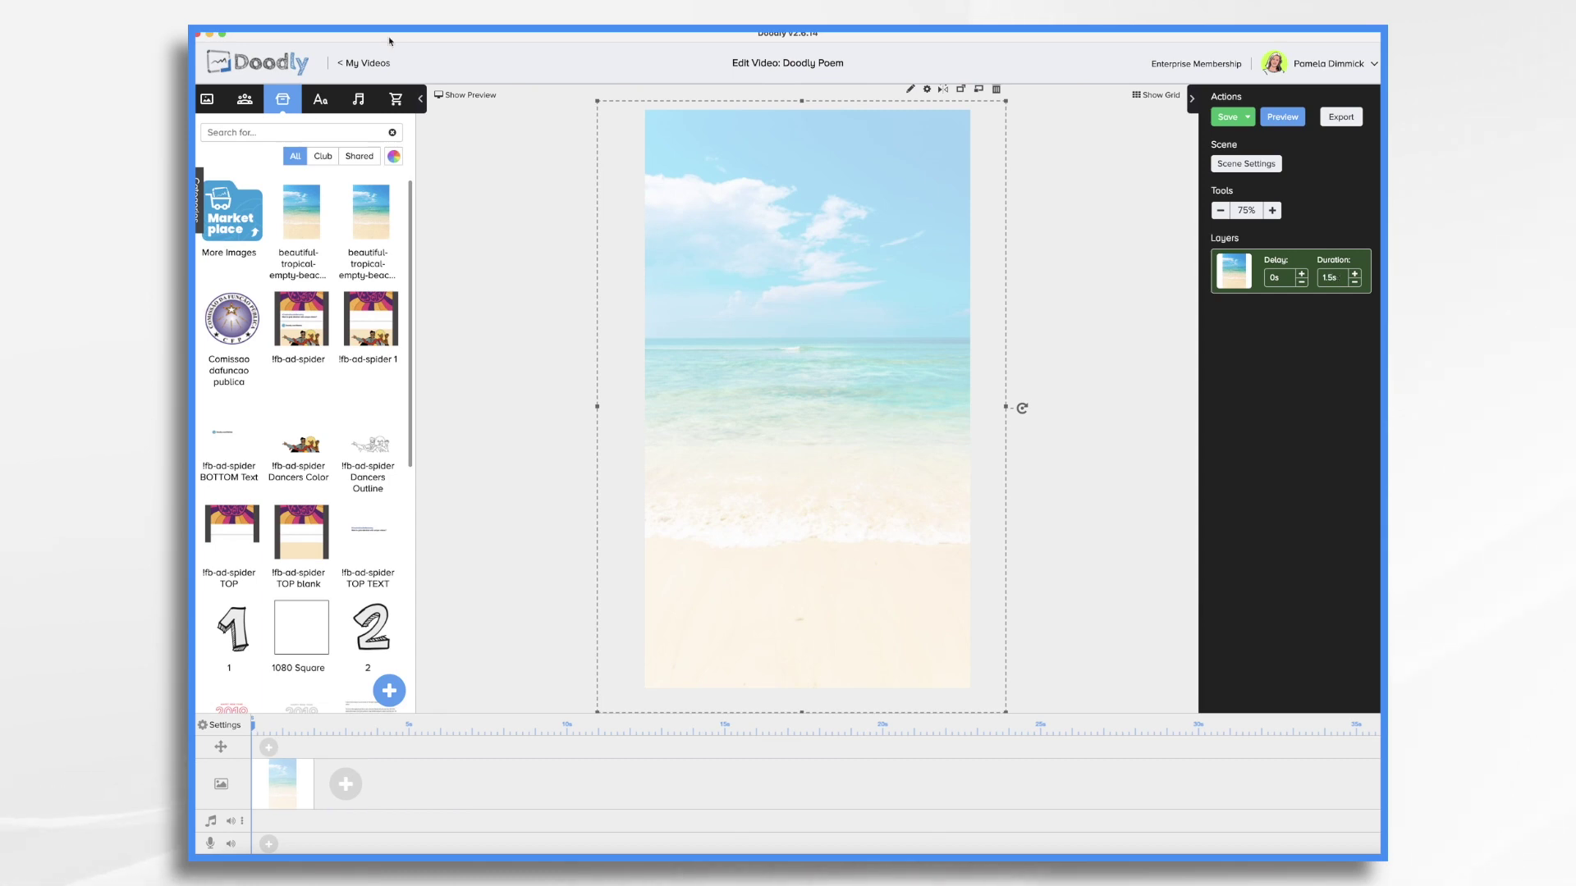
{"action": "left_click", "coordinate": [320, 99]}
Add the title 'Summer is almost over.' in Akrobat-Semibold at the top of the canvas.
{"action": "left_click_drag", "start_coordinate": [312, 217], "coordinate": [817, 170]}
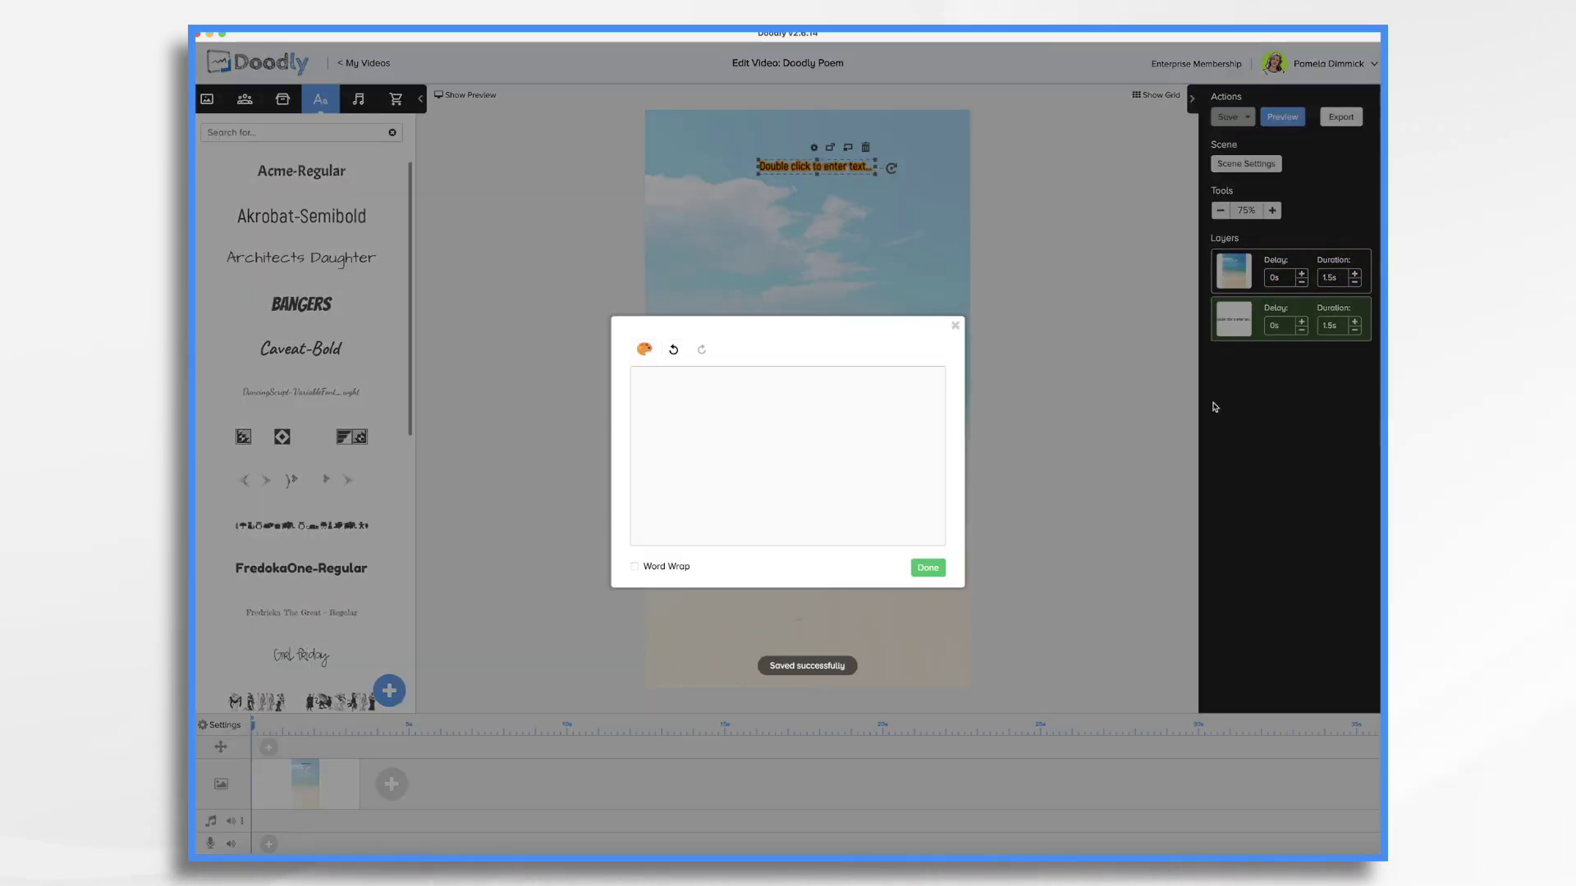
{"action": "key", "text": "ctrl+v"}
{"action": "left_click", "coordinate": [923, 570]}
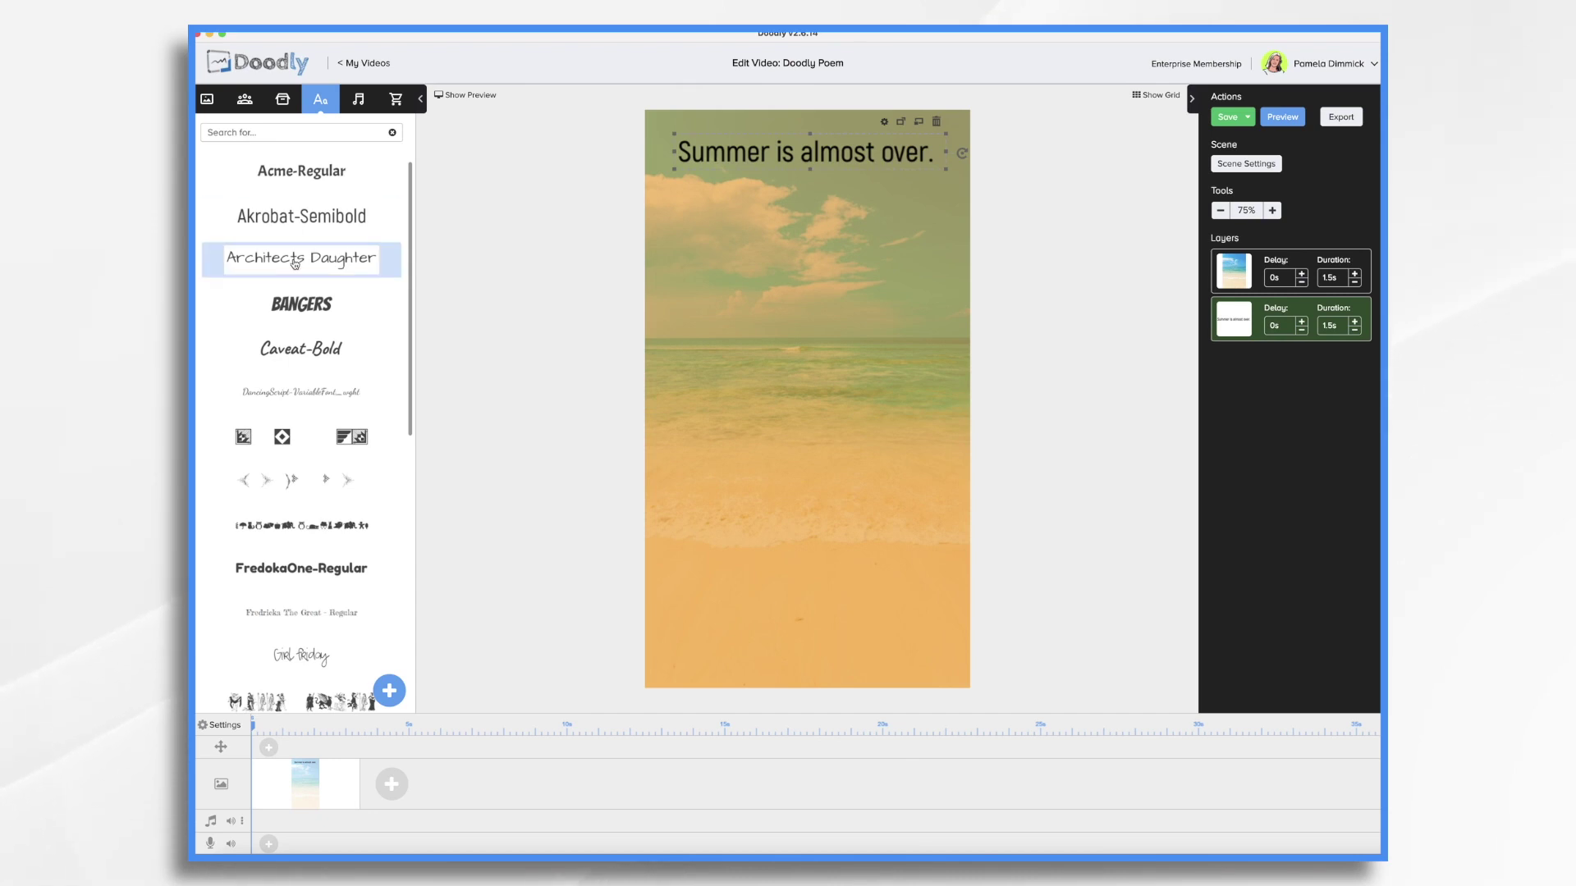
Add Architects Daughter lines 'I miss the days at the beach.' and 'watching seagulls in flight.'.
{"action": "left_click_drag", "start_coordinate": [295, 263], "coordinate": [781, 236]}
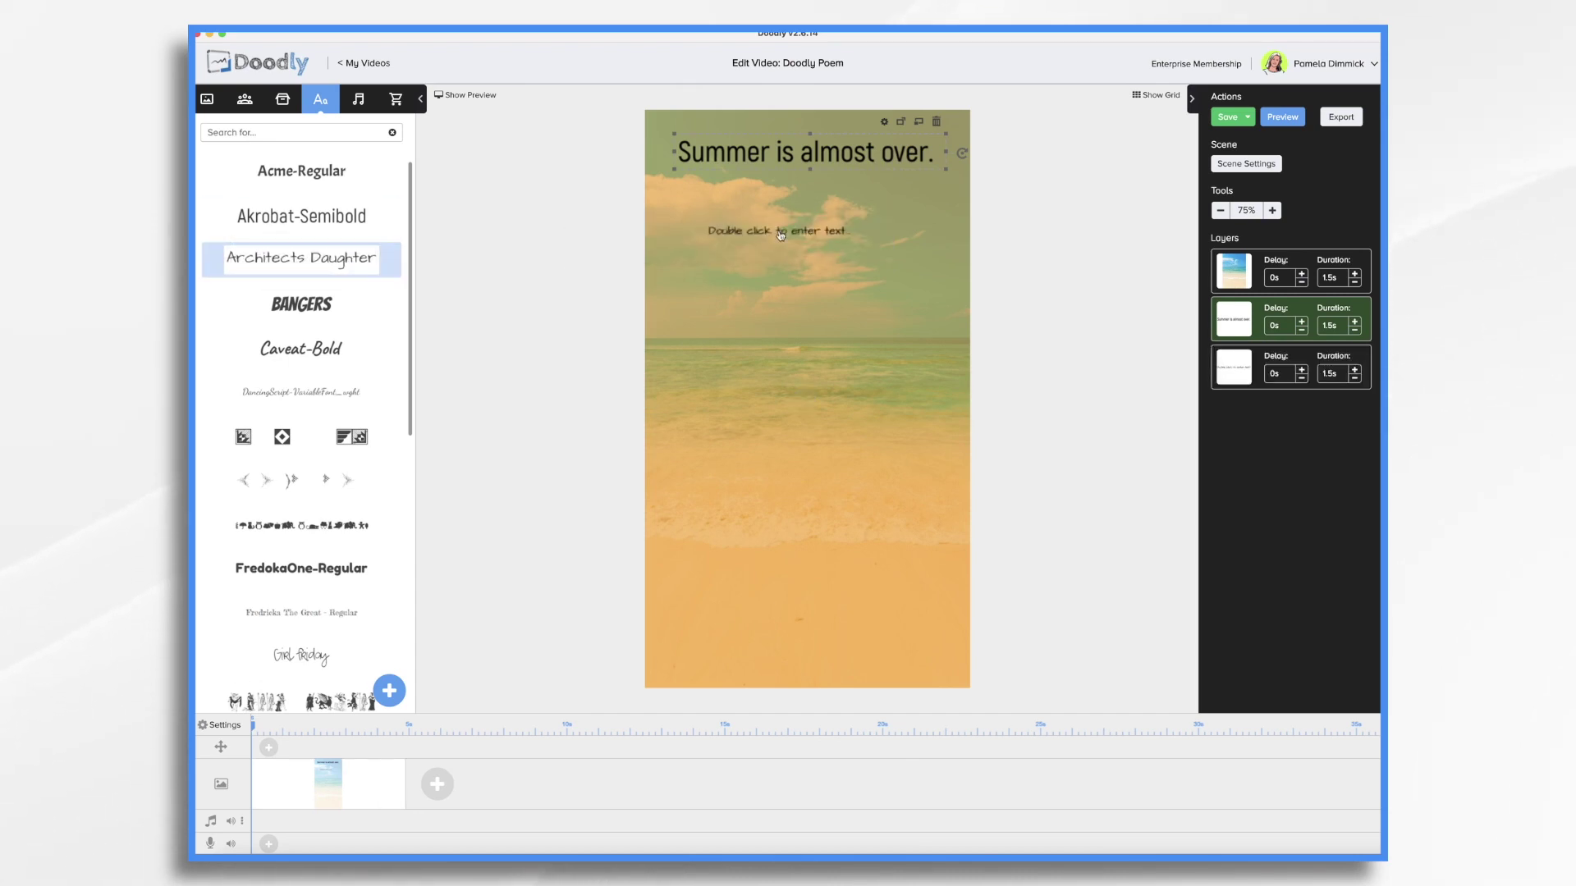
{"action": "double_click", "coordinate": [781, 234]}
{"action": "type", "text": "I miss the days at the beach."}
{"action": "left_click", "coordinate": [927, 567]}
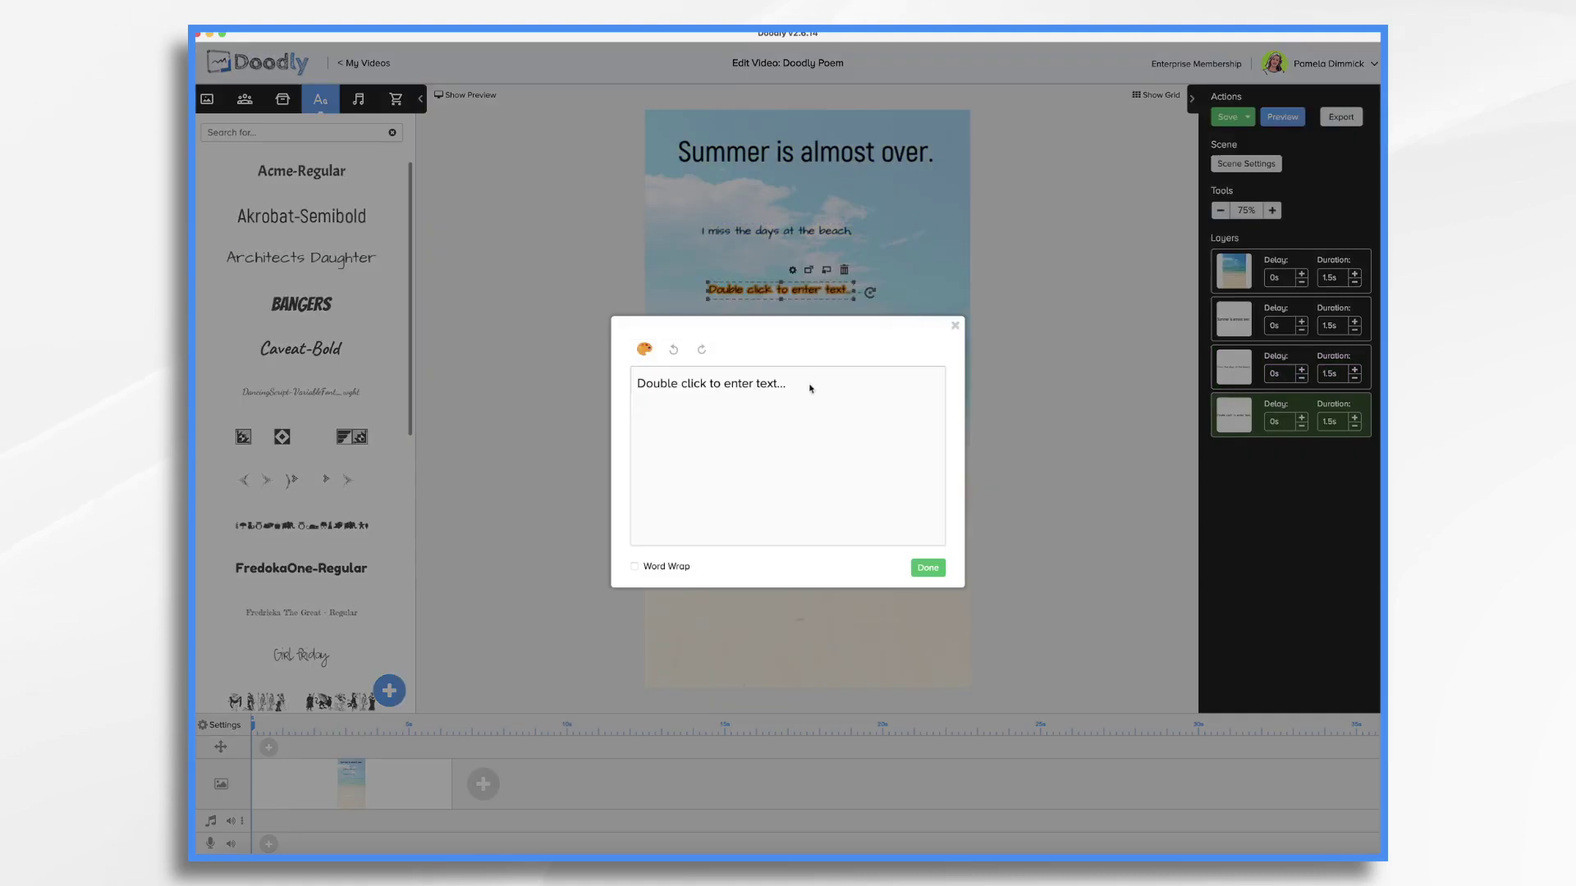
{"action": "type", "text": "watching seagulls in flight."}
{"action": "left_click", "coordinate": [928, 567]}
Add further Architects Daughter poem lines, ending with the companionship line.
{"action": "left_click_drag", "start_coordinate": [301, 257], "coordinate": [563, 282]}
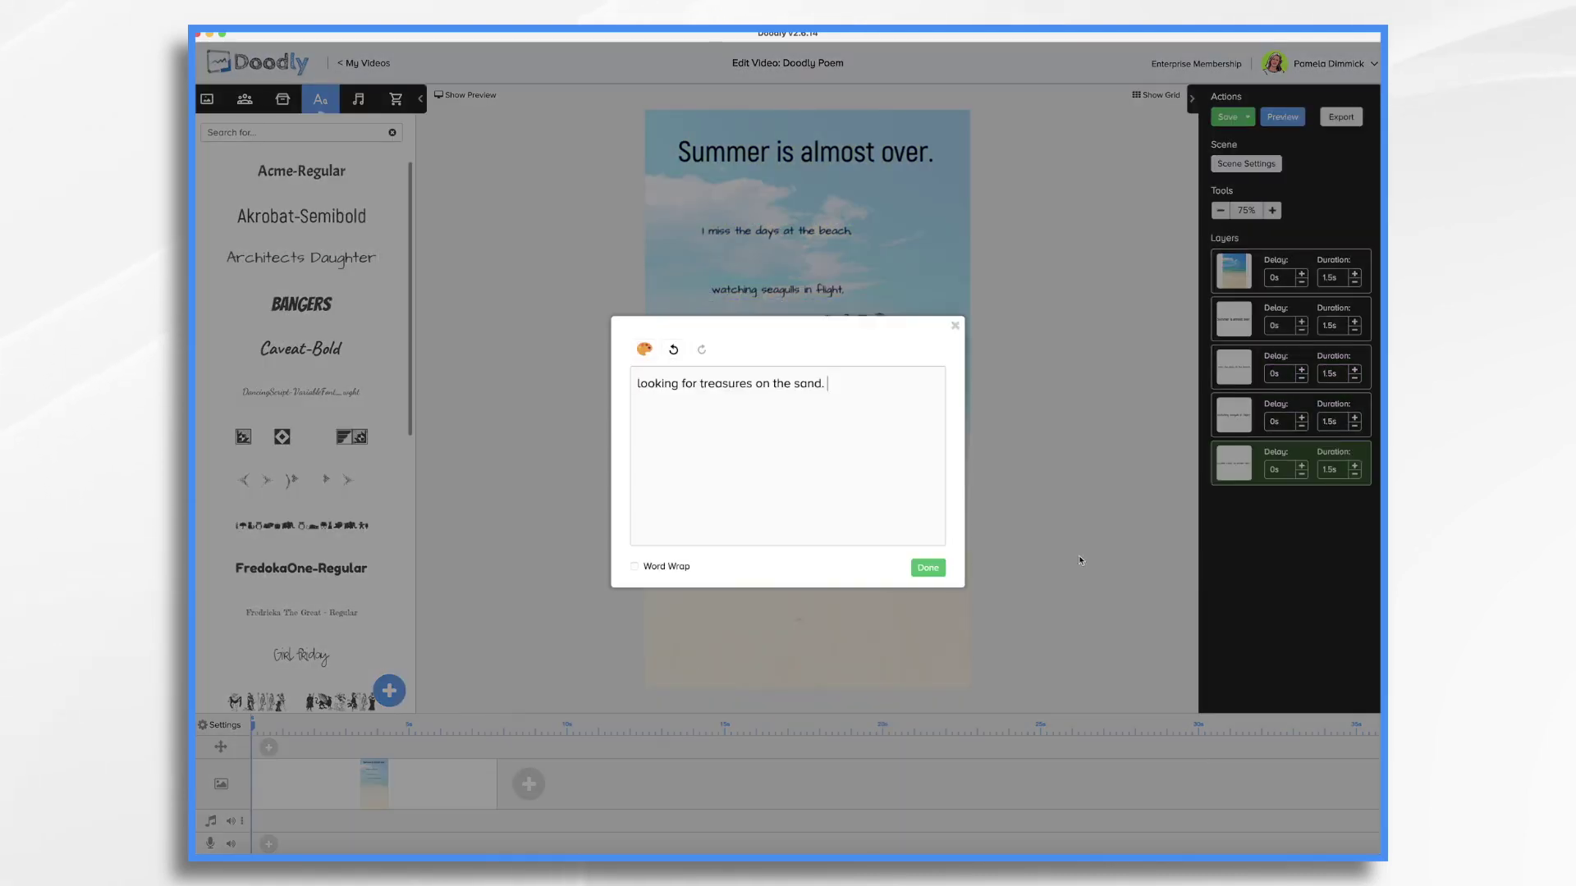
{"action": "left_click_drag", "start_coordinate": [301, 257], "coordinate": [774, 407]}
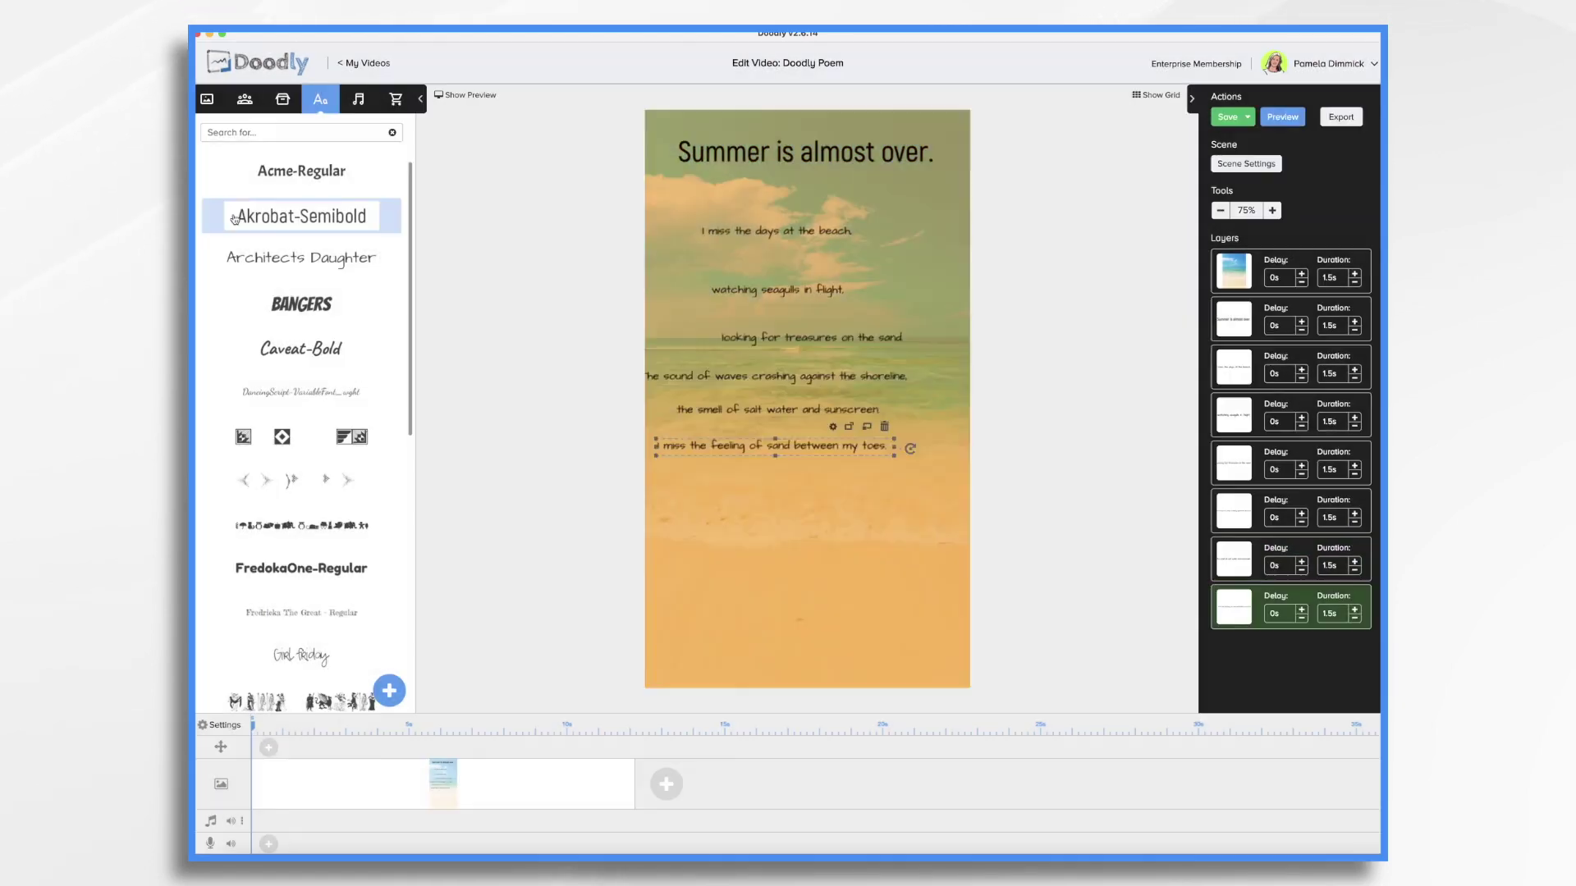
{"action": "left_click_drag", "start_coordinate": [302, 216], "coordinate": [774, 492]}
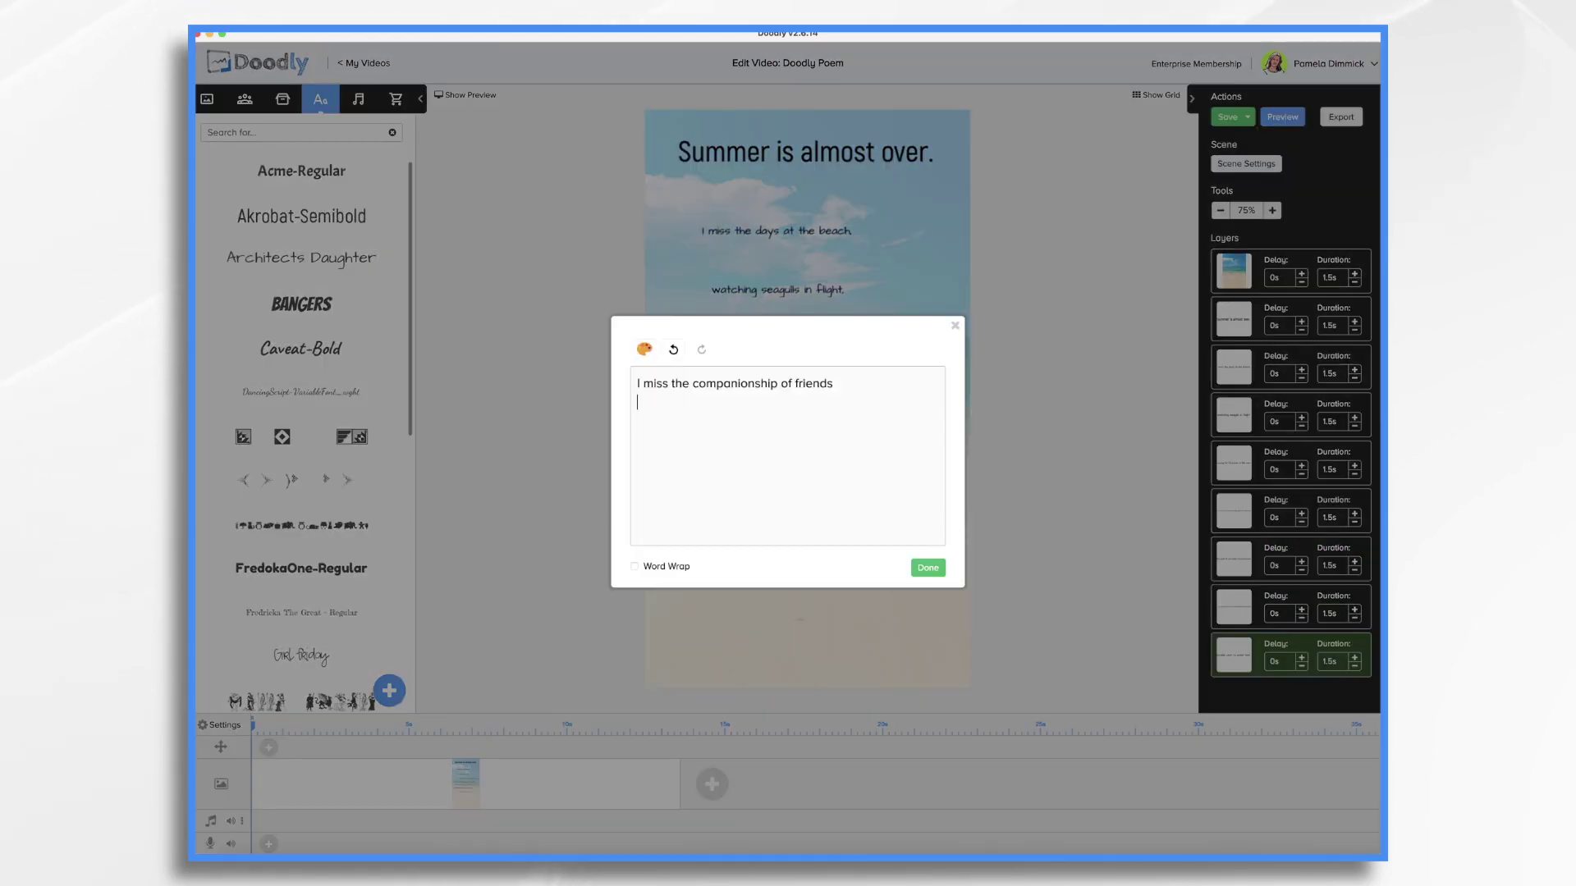
{"action": "left_click", "coordinate": [928, 568]}
Paste in 'and family, and summer sun.' and 'Summer is almost over.', then place the closing line's text box.
{"action": "left_click_drag", "start_coordinate": [301, 257], "coordinate": [774, 538]}
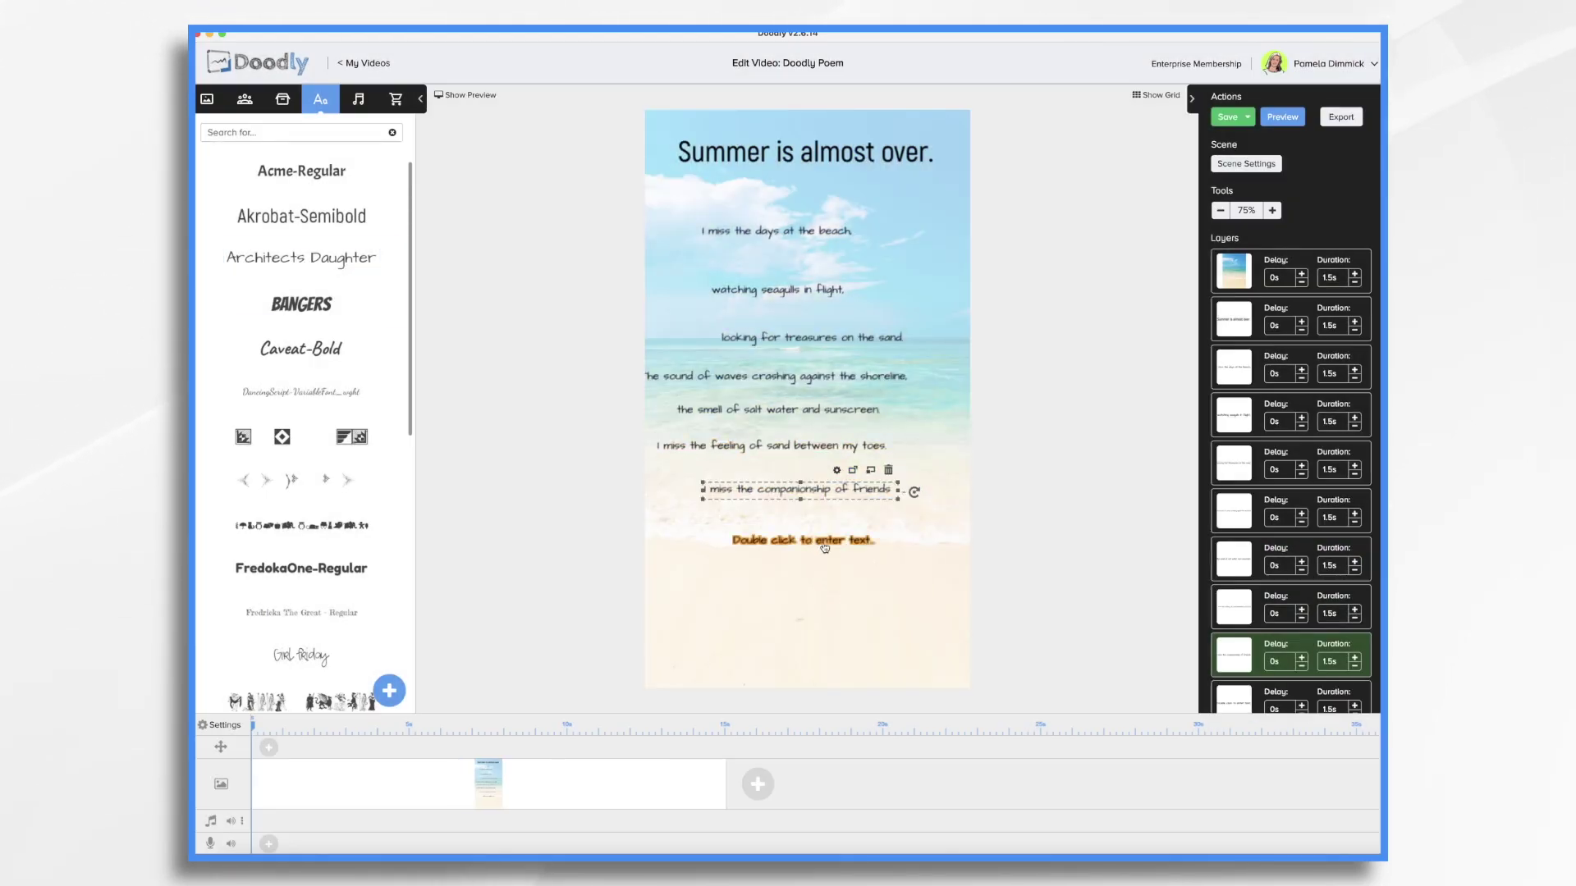
{"action": "key", "text": "ctrl+a"}
{"action": "key", "text": "BackSpace"}
{"action": "type", "text": "and family, and summer sun."}
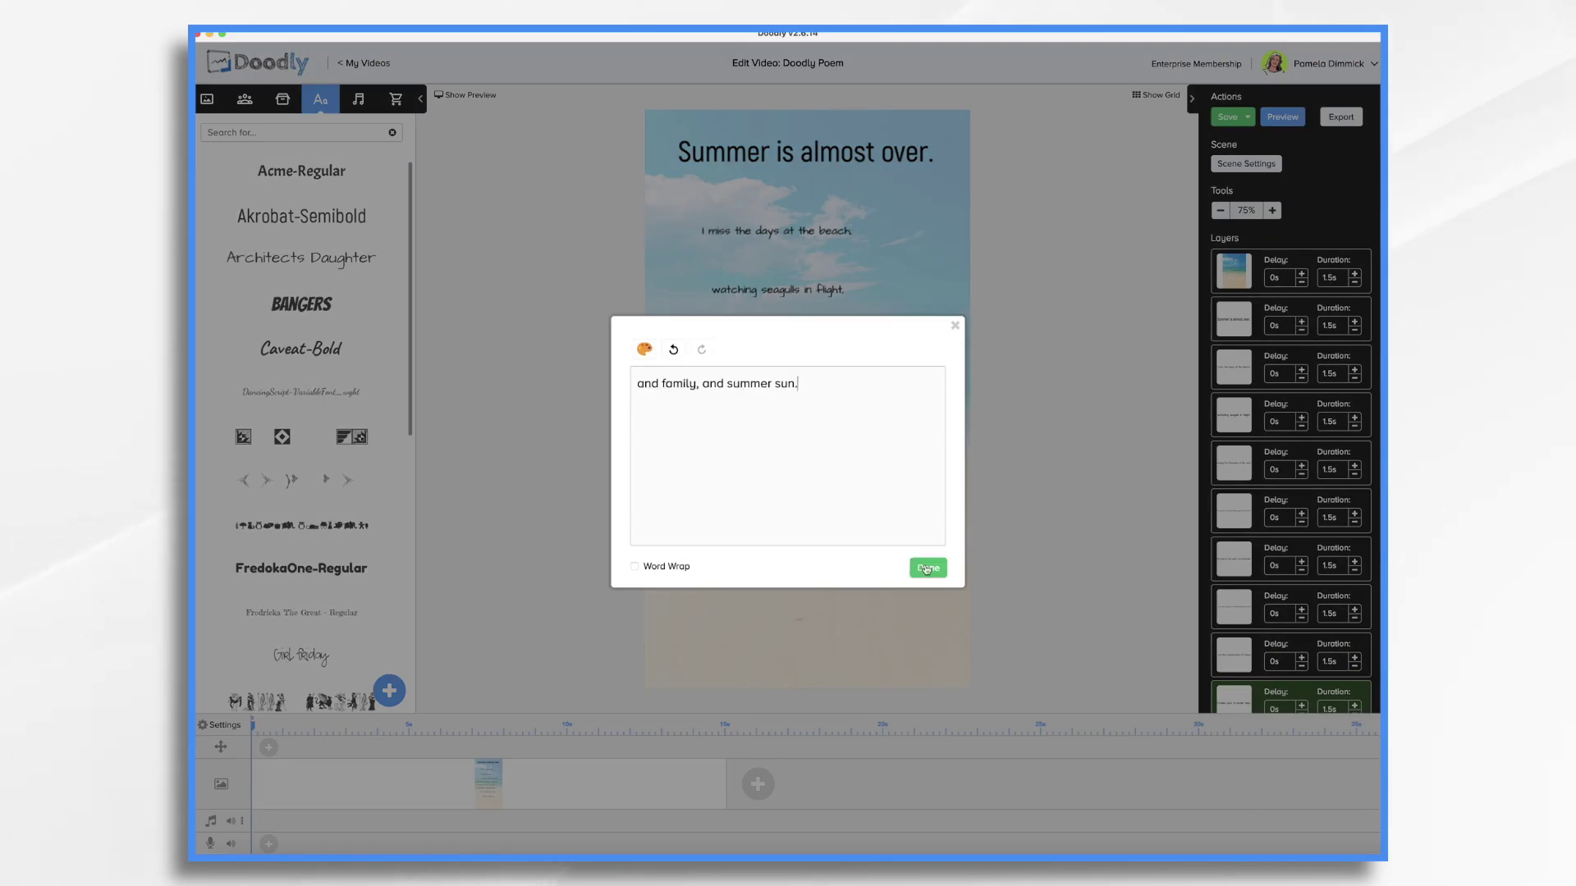
{"action": "left_click", "coordinate": [927, 567]}
{"action": "left_click_drag", "start_coordinate": [281, 263], "coordinate": [795, 553]}
{"action": "key", "text": "ctrl+a"}
{"action": "key", "text": "BackSpace"}
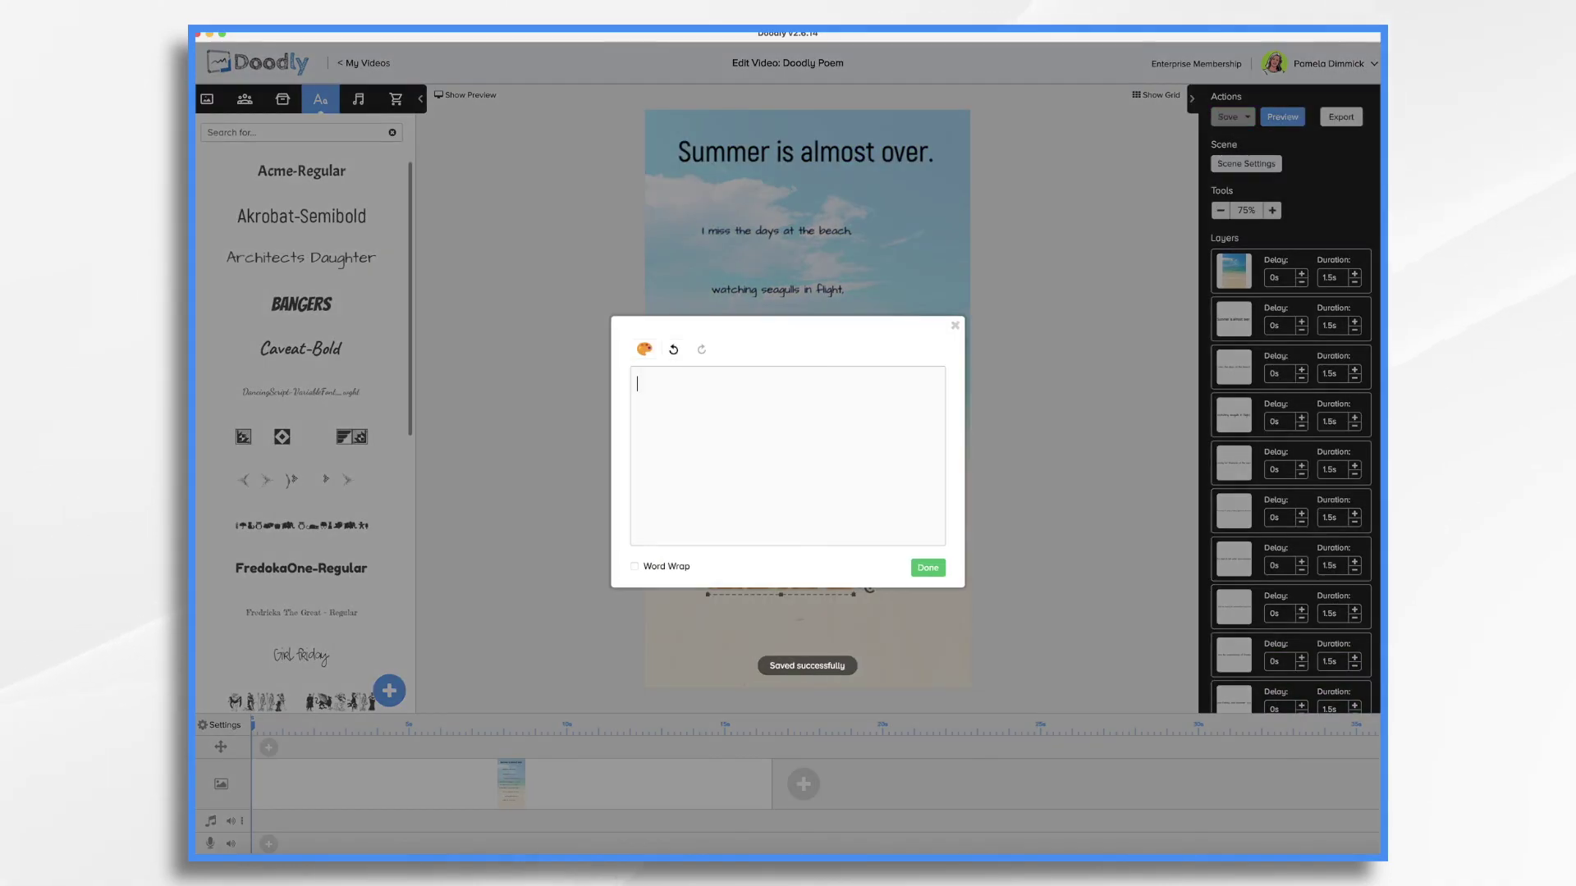
{"action": "type", "text": "Summer is almost over."}
{"action": "left_click", "coordinate": [928, 567]}
{"action": "left_click_drag", "start_coordinate": [301, 257], "coordinate": [790, 629]}
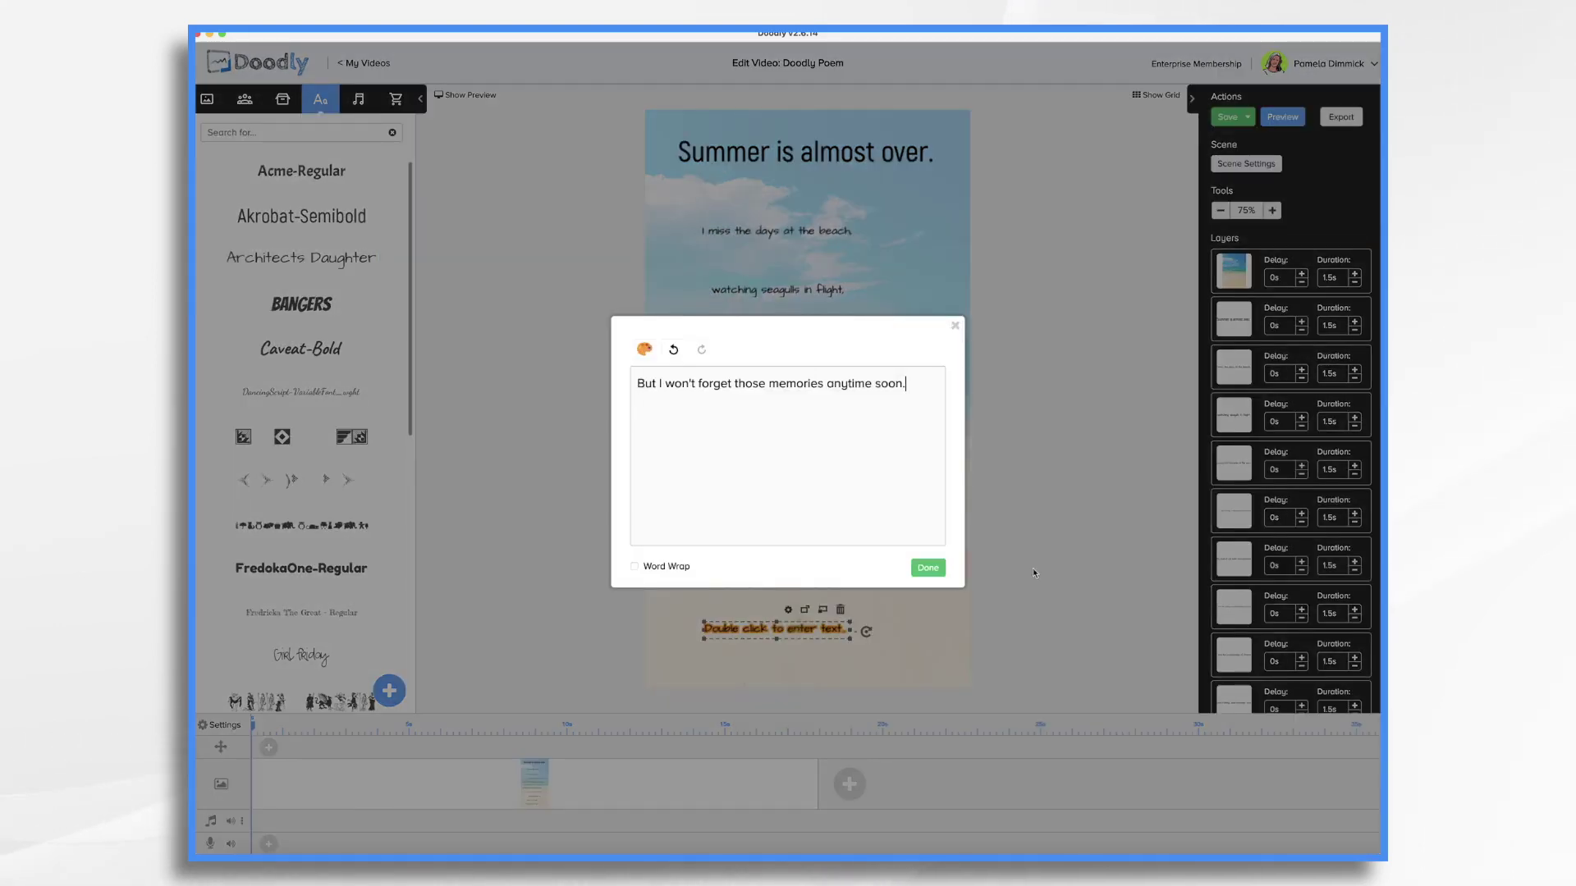
Finish the closing line 'But I won't forget those memories anytime soon.' and select all poem lines.
{"action": "left_click", "coordinate": [926, 568]}
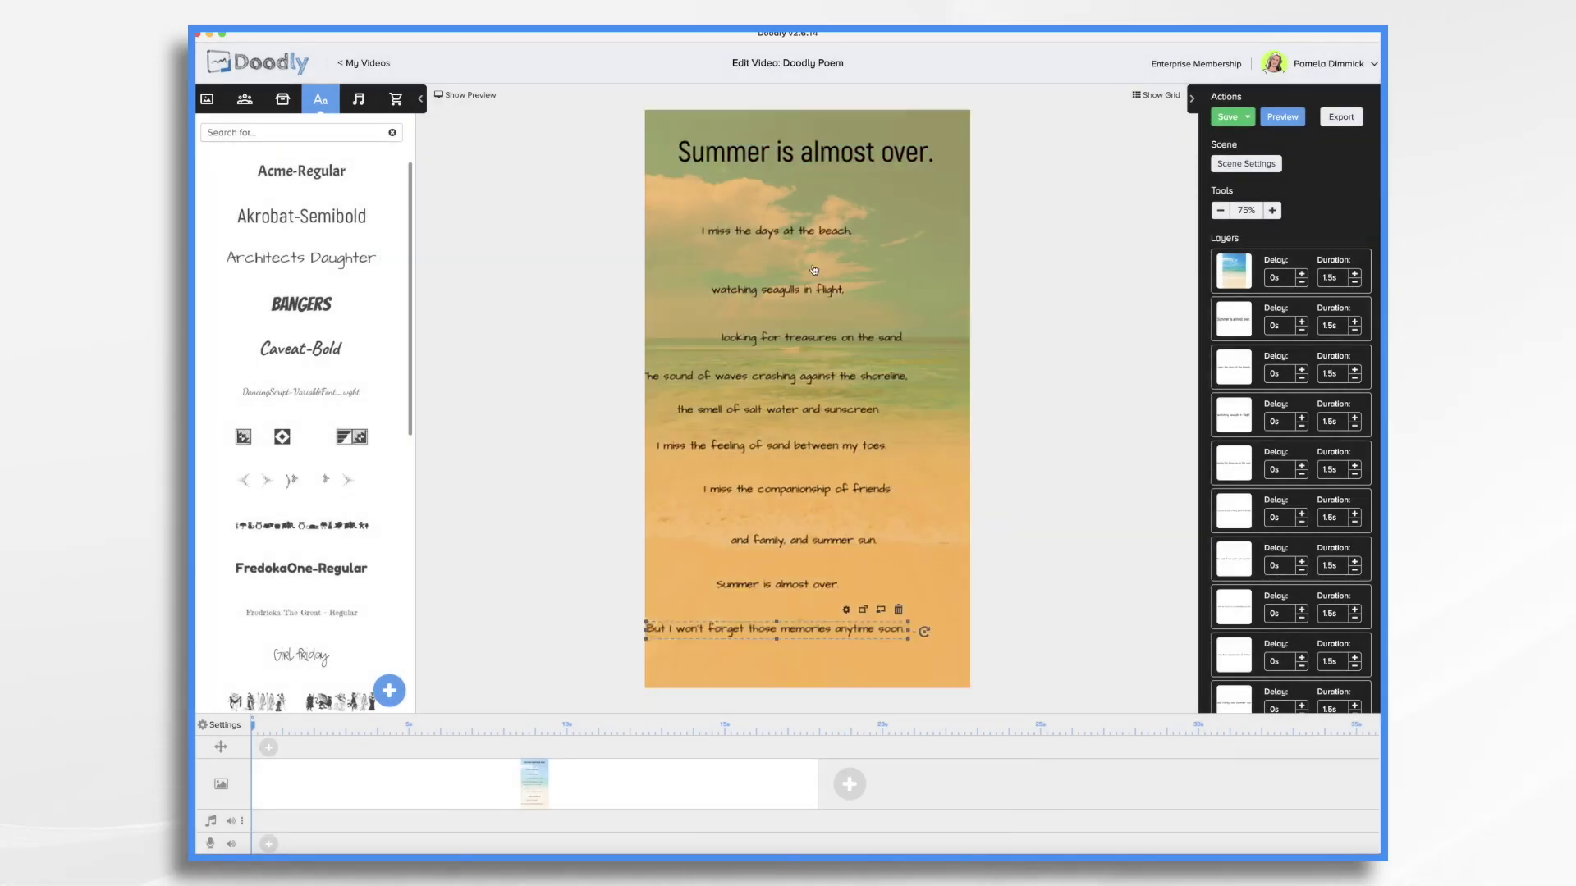
{"action": "left_click", "coordinate": [769, 231]}
{"action": "left_click", "coordinate": [779, 291], "text": "shift"}
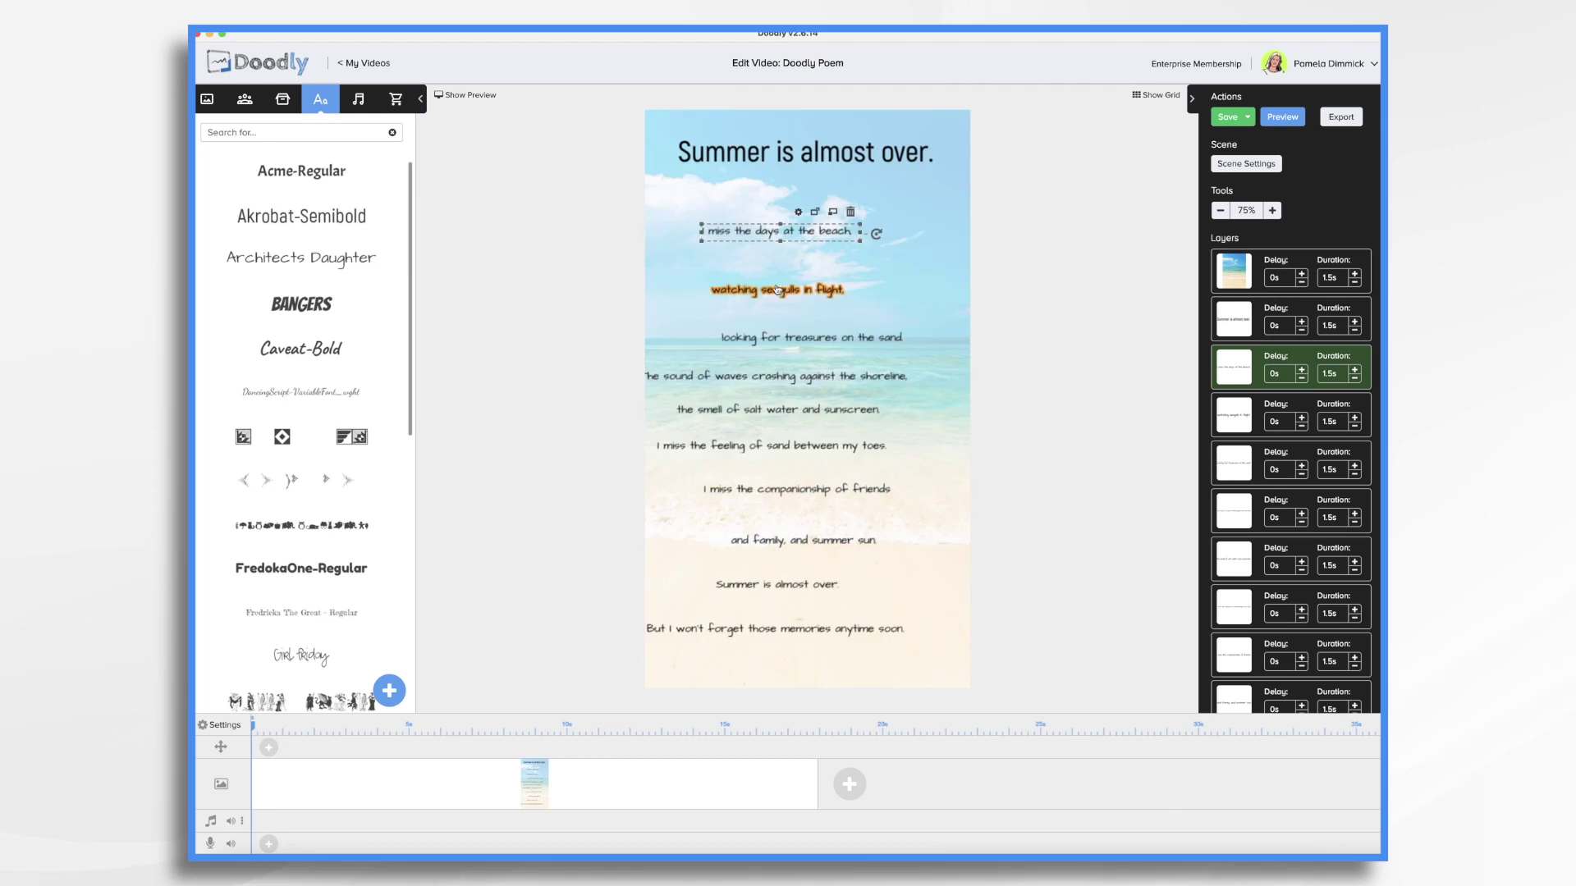
{"action": "left_click", "coordinate": [790, 339], "text": "shift"}
{"action": "left_click", "coordinate": [792, 378], "text": "shift"}
{"action": "left_click", "coordinate": [792, 411], "text": "shift"}
{"action": "left_click", "coordinate": [796, 448], "text": "shift"}
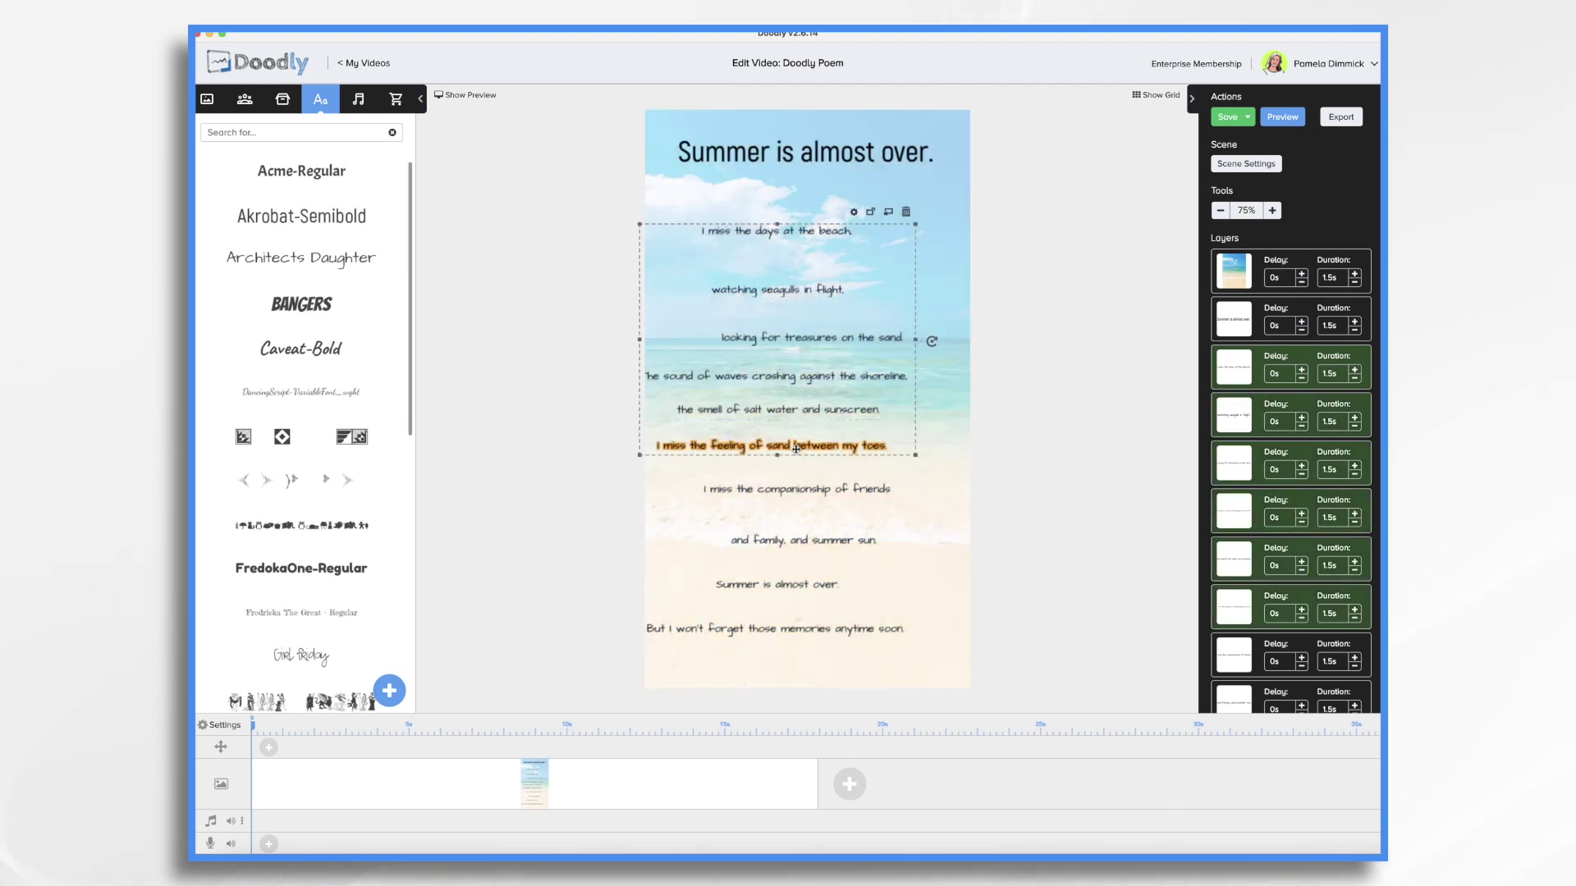
{"action": "left_click", "coordinate": [790, 490], "text": "shift"}
{"action": "left_click", "coordinate": [787, 541], "text": "shift"}
{"action": "left_click", "coordinate": [784, 586], "text": "shift"}
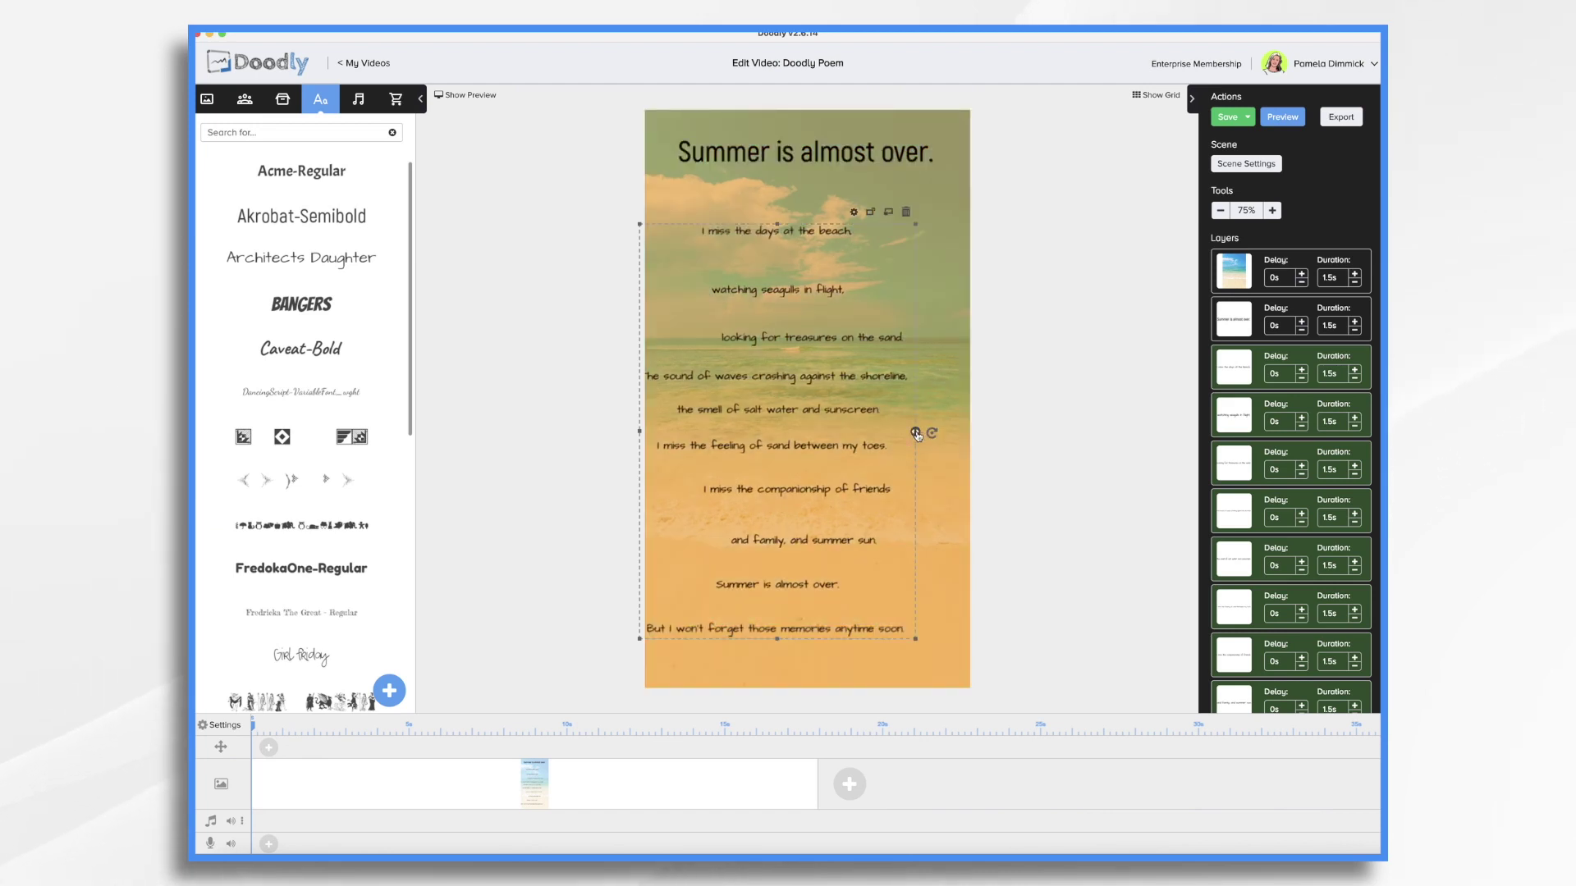
Enlarge and nudge the poem block, then undo back to the tighter layout.
{"action": "left_click_drag", "start_coordinate": [917, 434], "coordinate": [964, 432]}
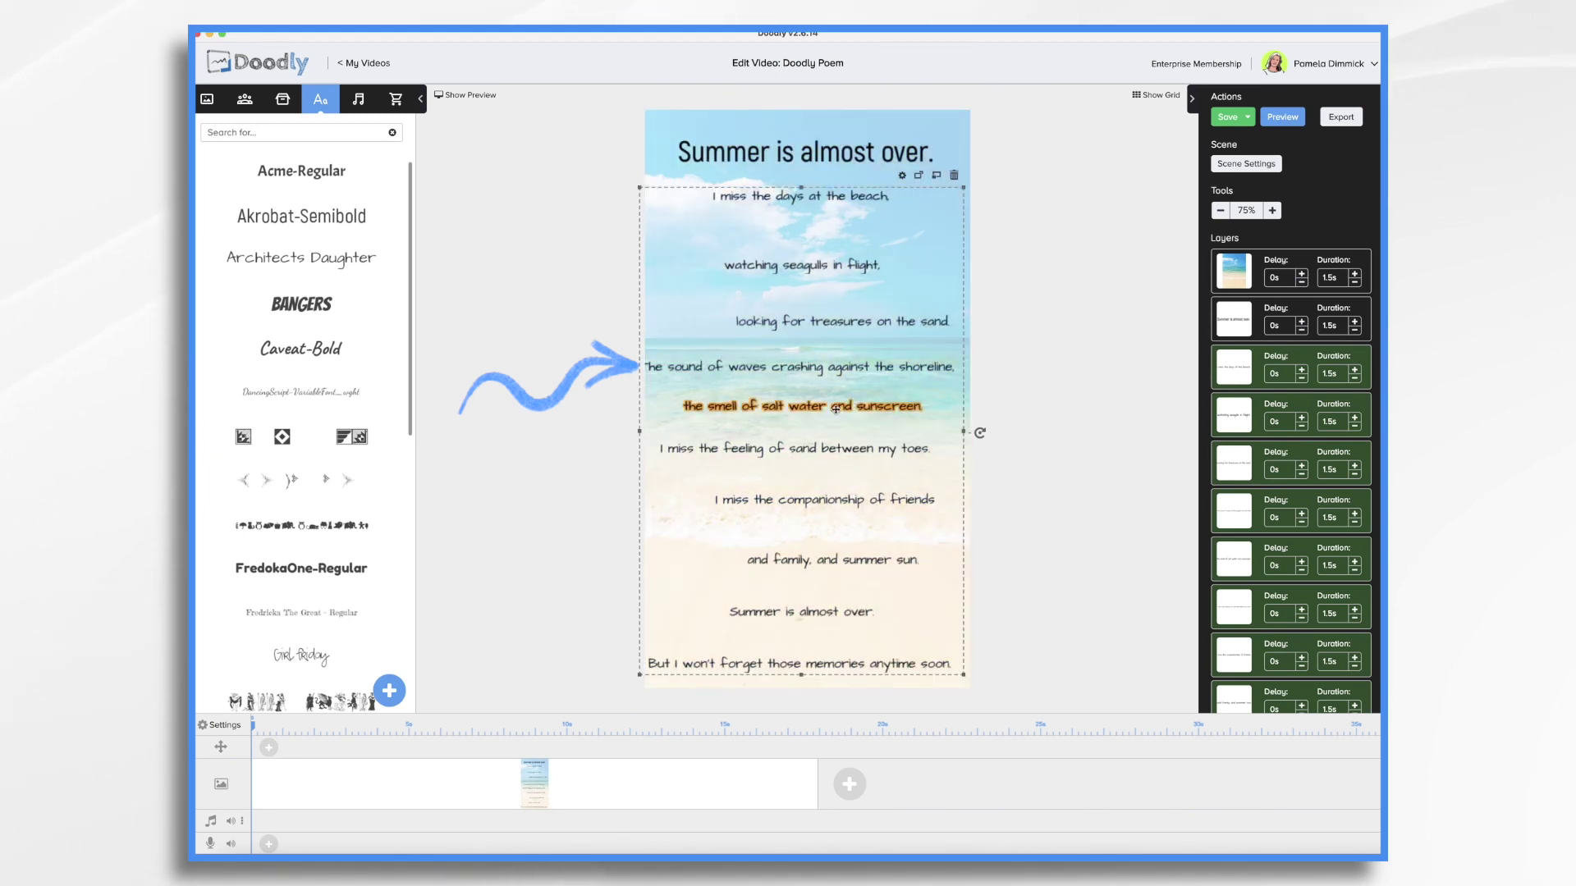
{"action": "left_click_drag", "start_coordinate": [850, 407], "coordinate": [861, 403]}
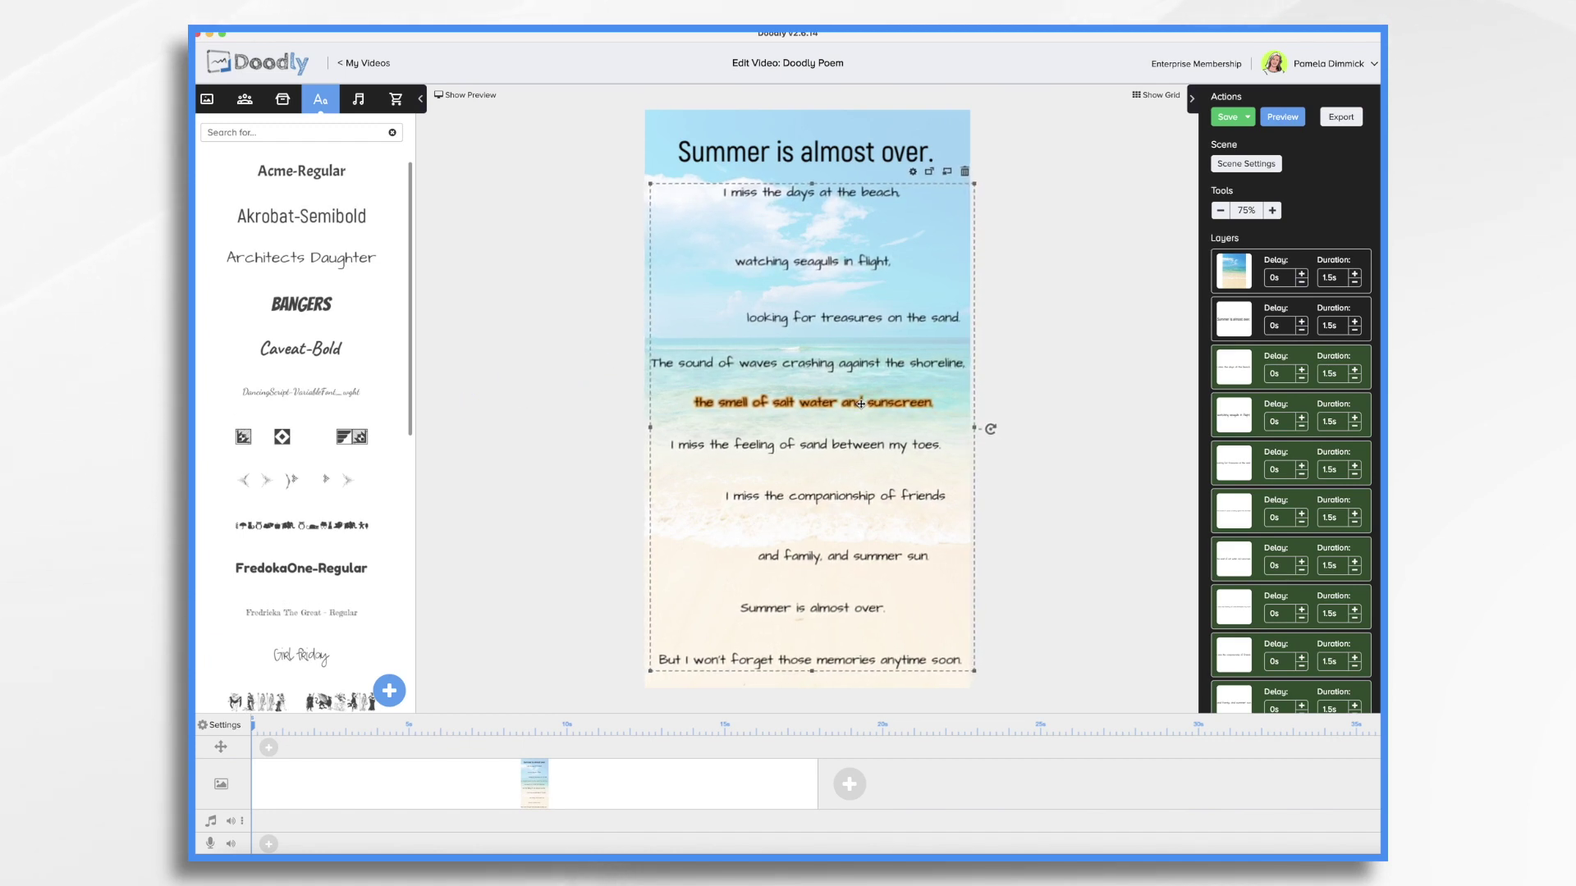
{"action": "key", "text": "ctrl+z"}
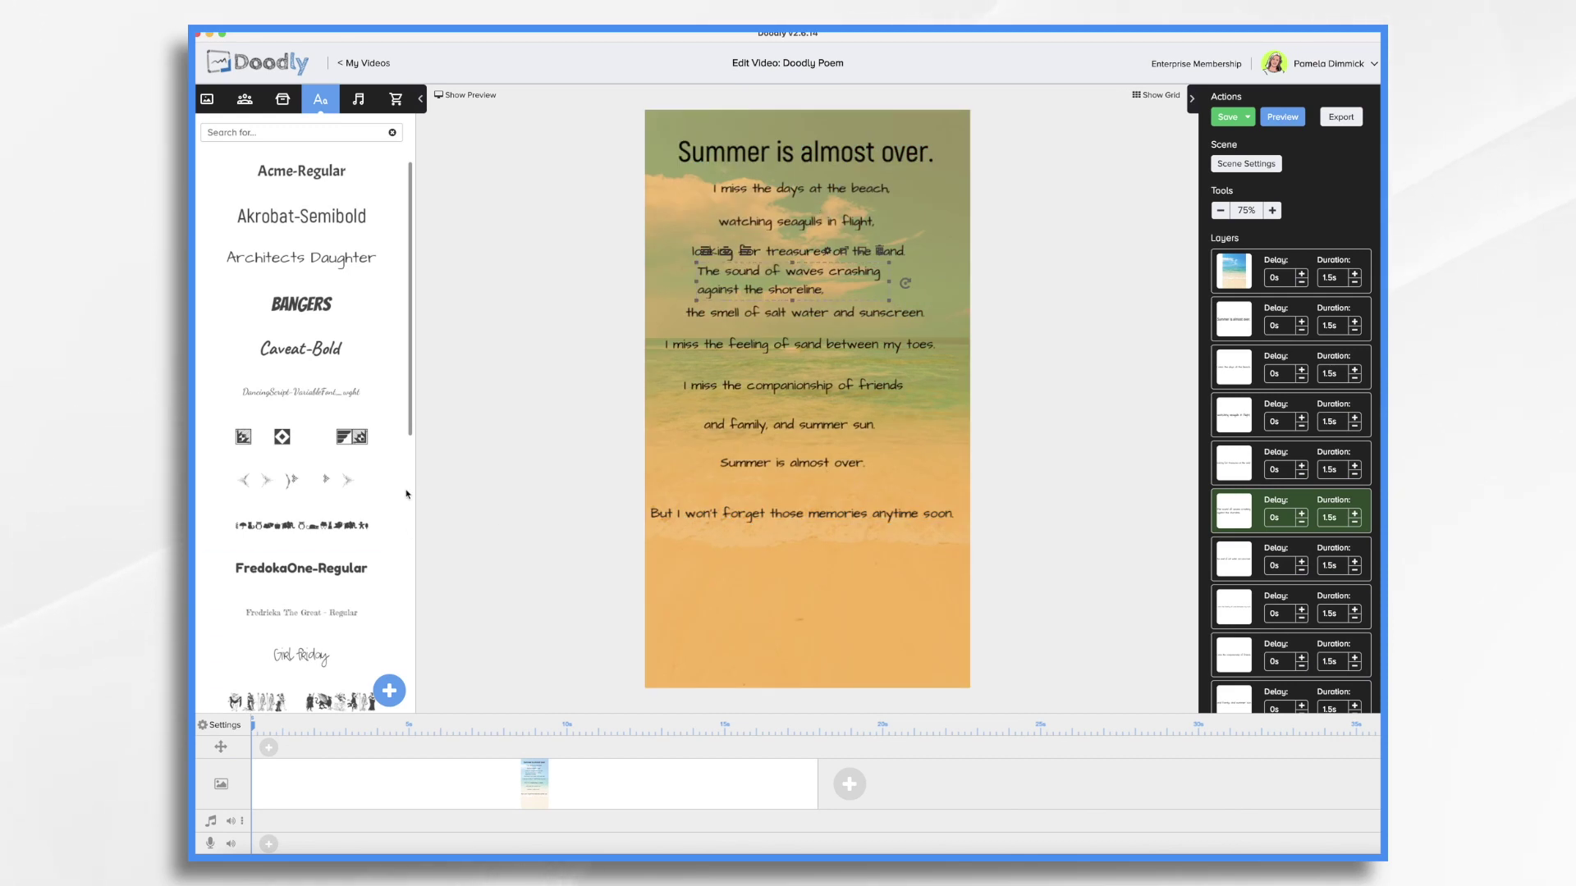
{"action": "scroll", "coordinate": [406, 494], "scroll_direction": "down", "scroll_amount": 3}
Replace the font of each poem line with Kristi.
{"action": "left_click_drag", "start_coordinate": [301, 531], "coordinate": [800, 188]}
{"action": "left_click", "coordinate": [828, 466]}
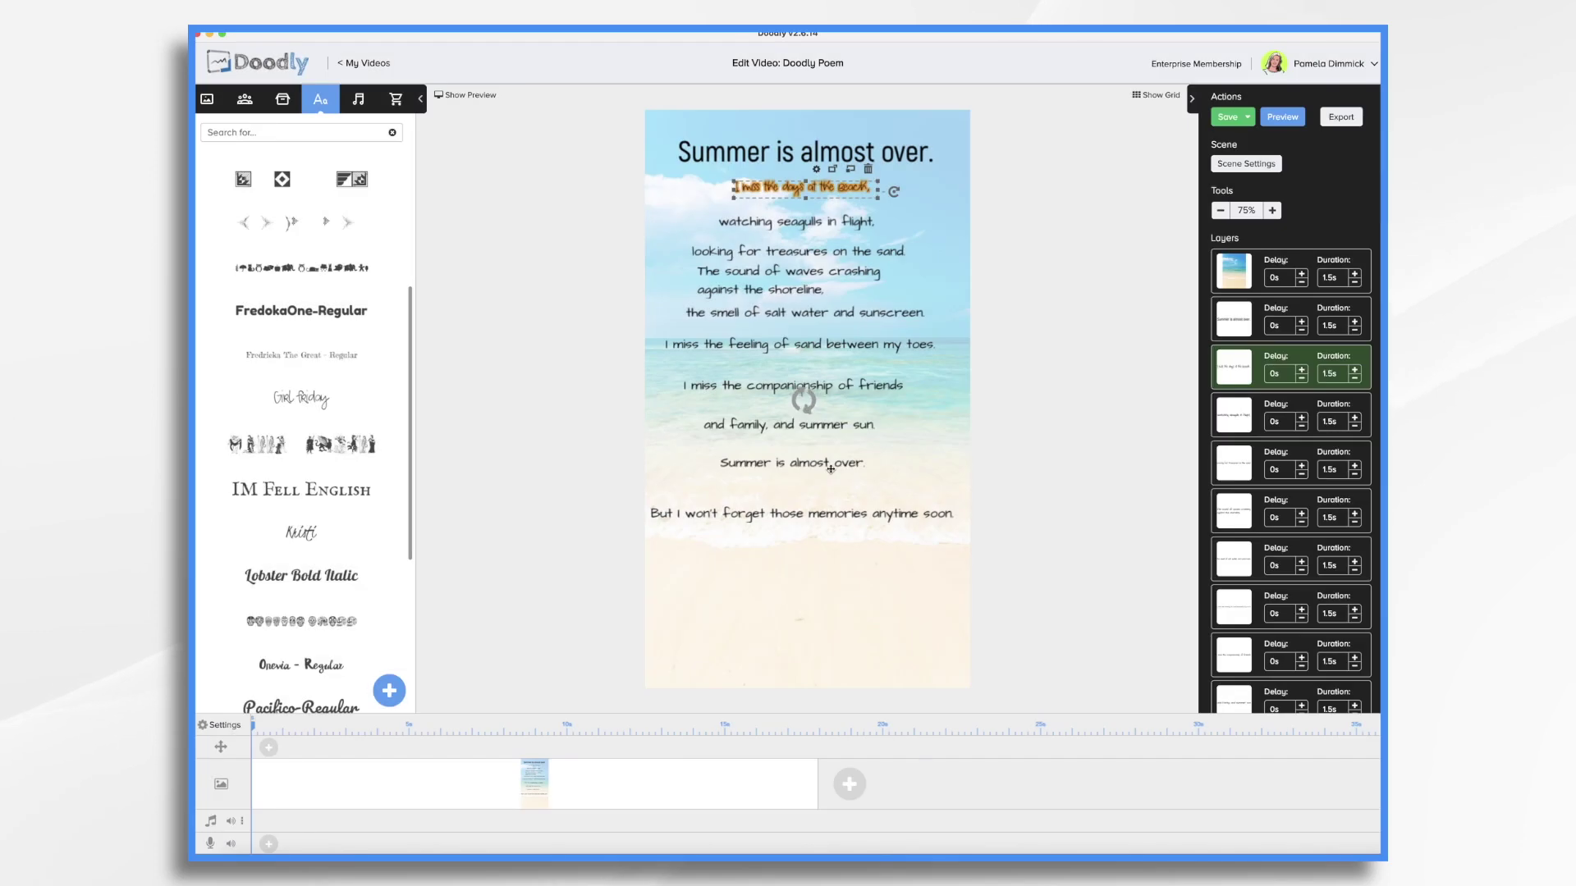
{"action": "left_click_drag", "start_coordinate": [302, 532], "coordinate": [811, 219]}
{"action": "left_click", "coordinate": [830, 465]}
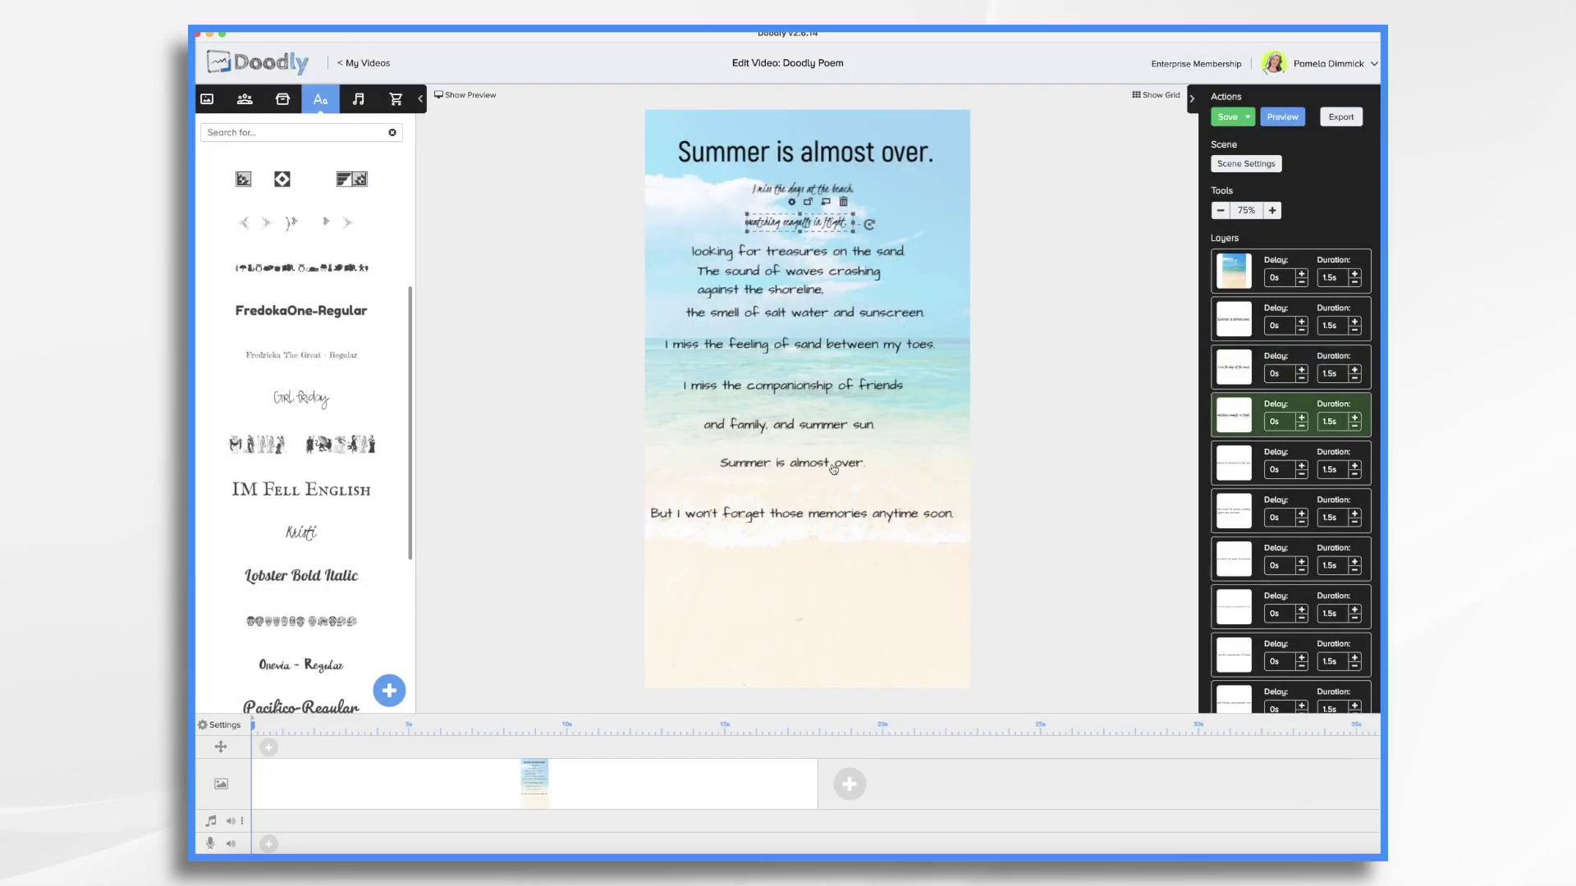
{"action": "left_click_drag", "start_coordinate": [302, 532], "coordinate": [788, 377]}
{"action": "left_click", "coordinate": [830, 464]}
{"action": "left_click", "coordinate": [925, 563]}
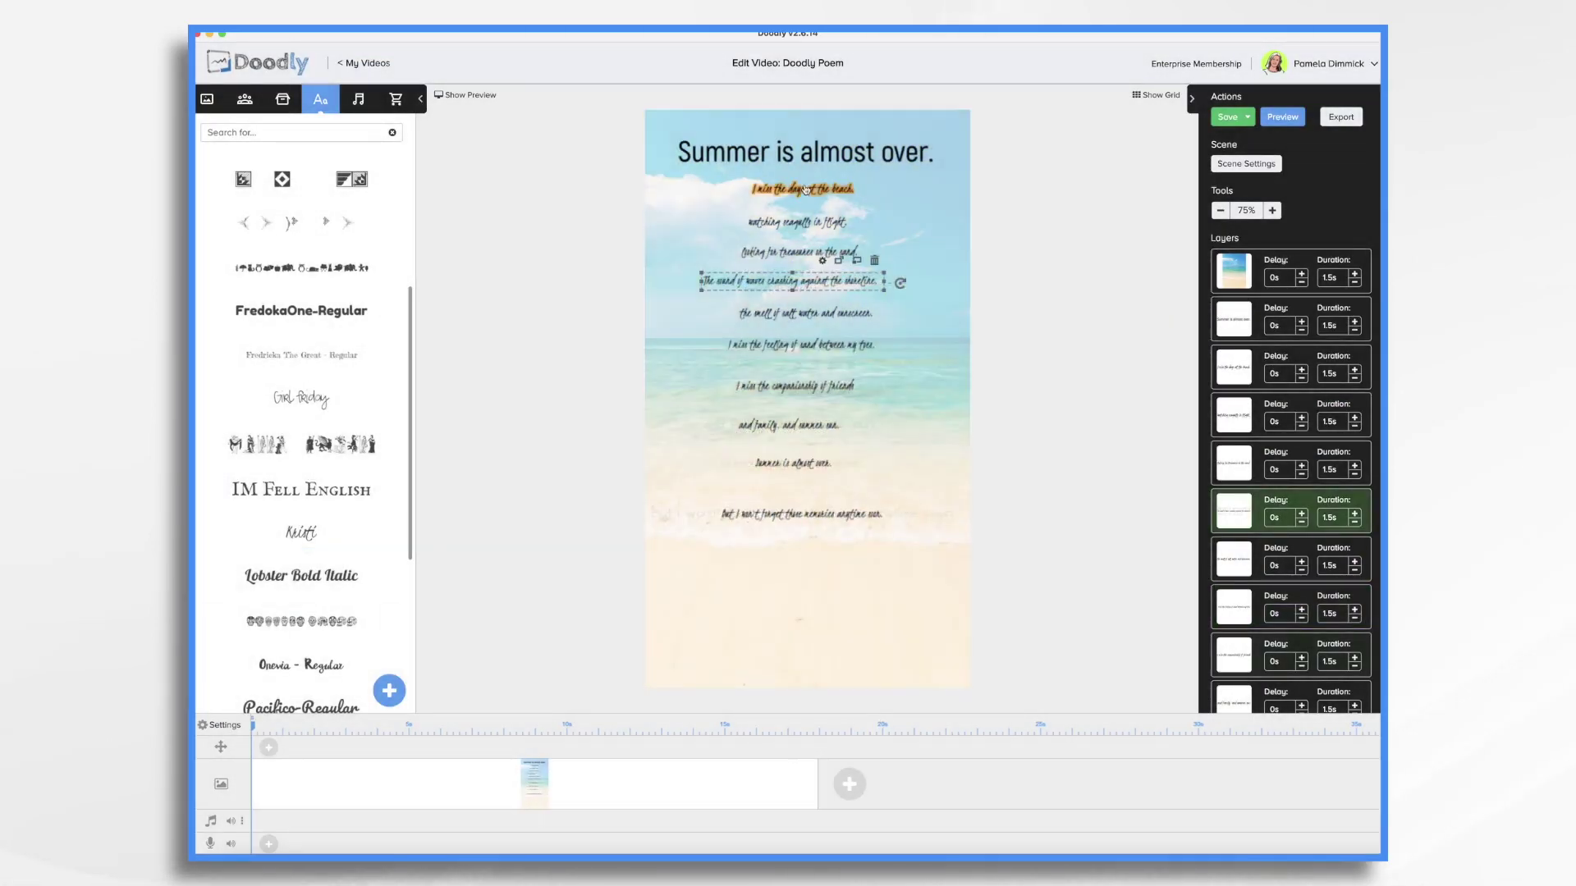
Select the title and poem layers, enlarge the poem and reposition it over the beach image.
{"action": "left_click", "coordinate": [1233, 271]}
{"action": "left_click_drag", "start_coordinate": [1239, 322], "coordinate": [1239, 685]}
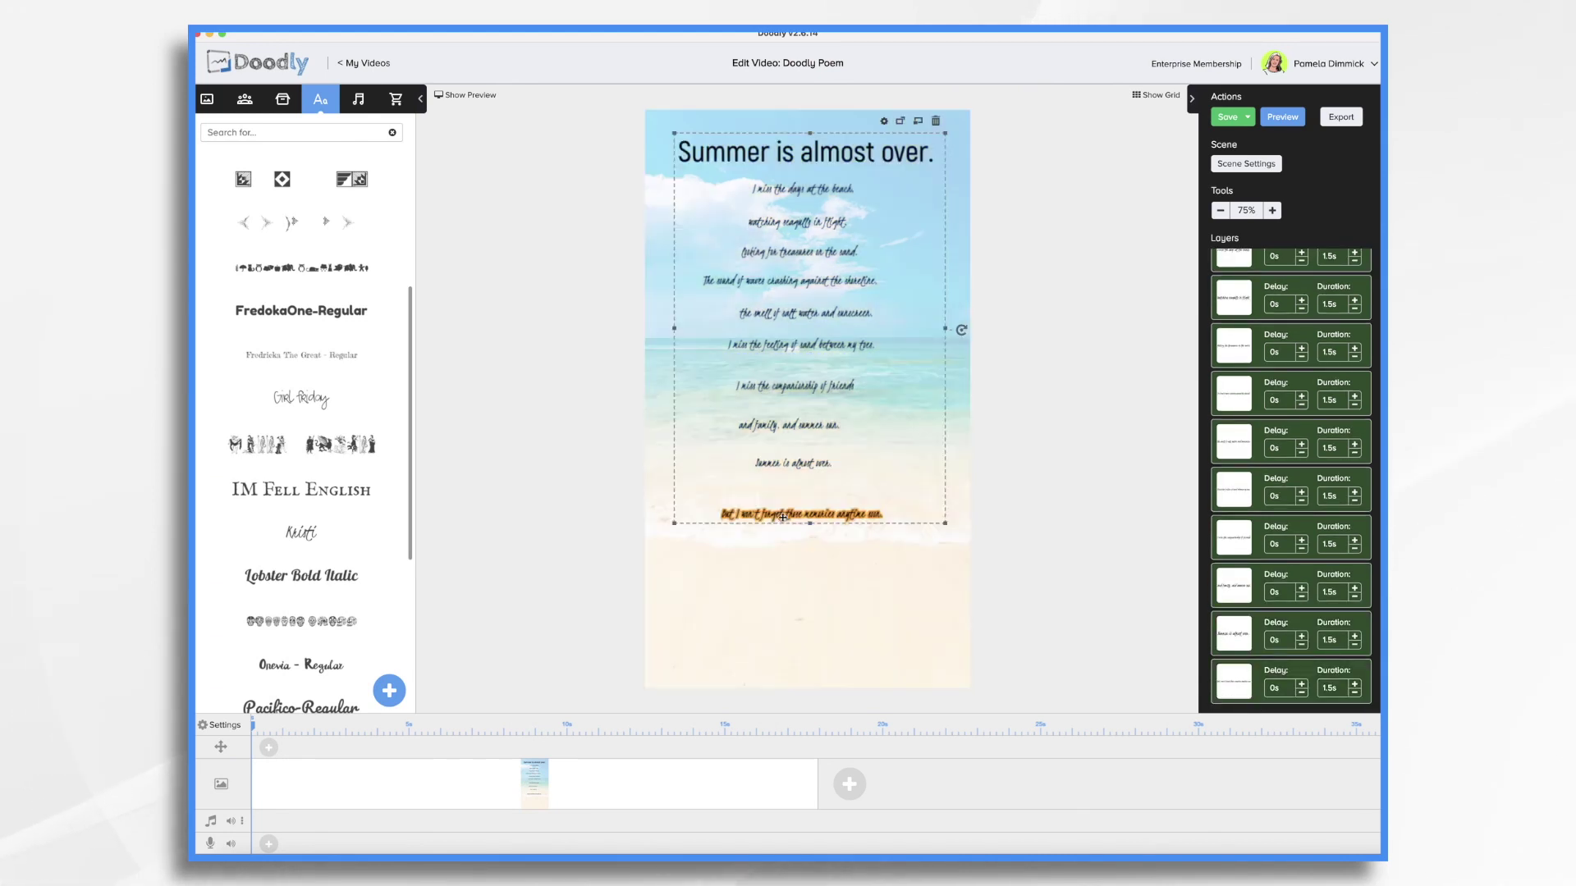
{"action": "left_click_drag", "start_coordinate": [810, 527], "coordinate": [854, 677]}
{"action": "left_click_drag", "start_coordinate": [997, 405], "coordinate": [1041, 403]}
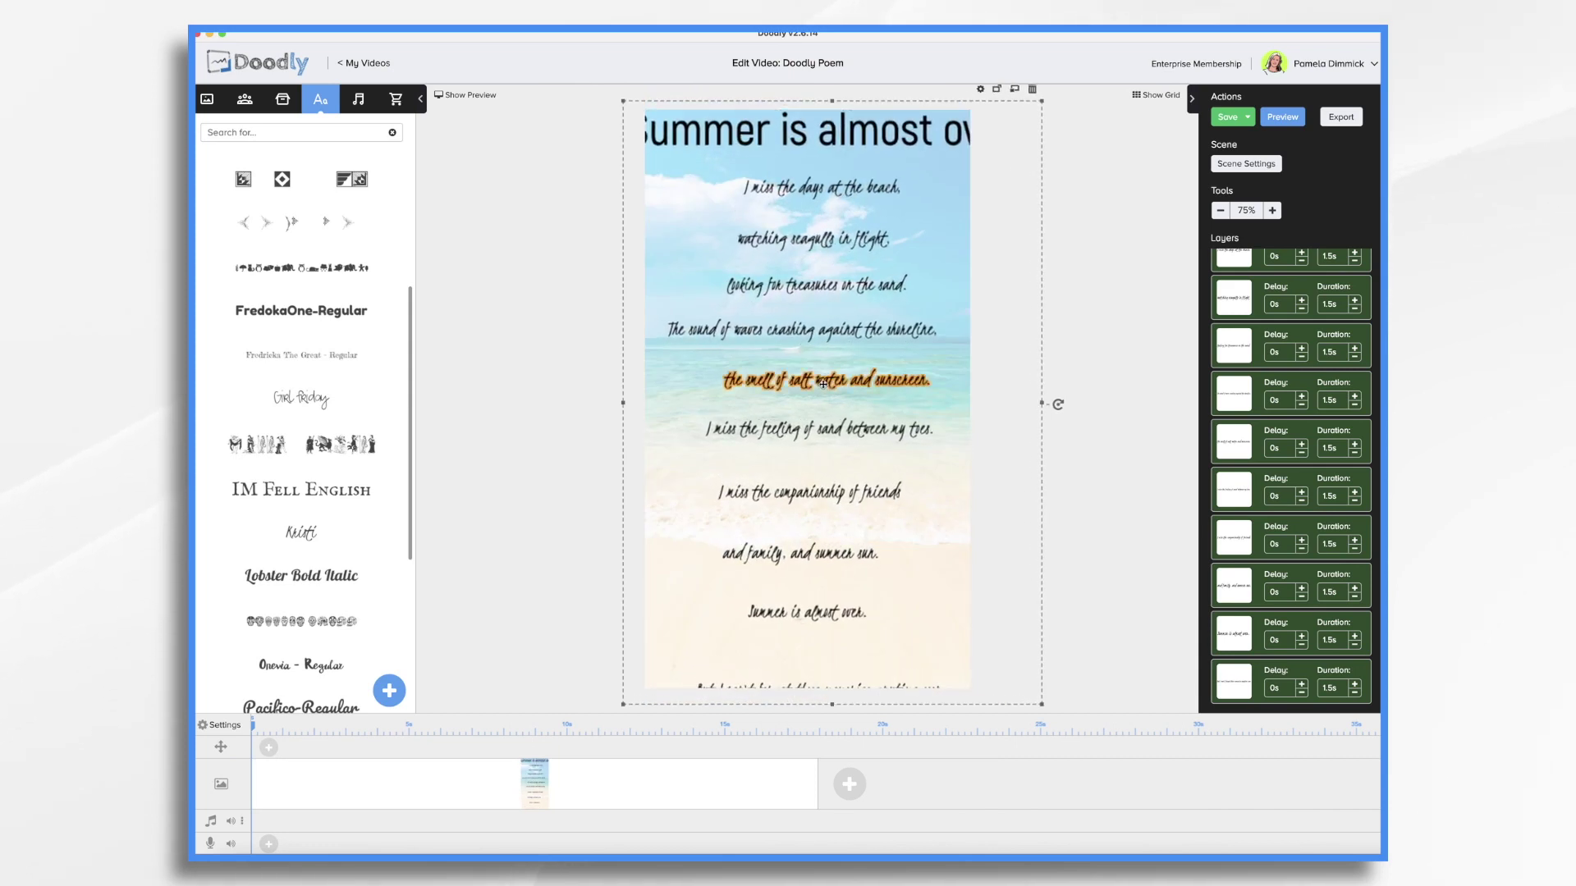
{"action": "left_click_drag", "start_coordinate": [822, 388], "coordinate": [808, 371]}
{"action": "left_click", "coordinate": [872, 150]}
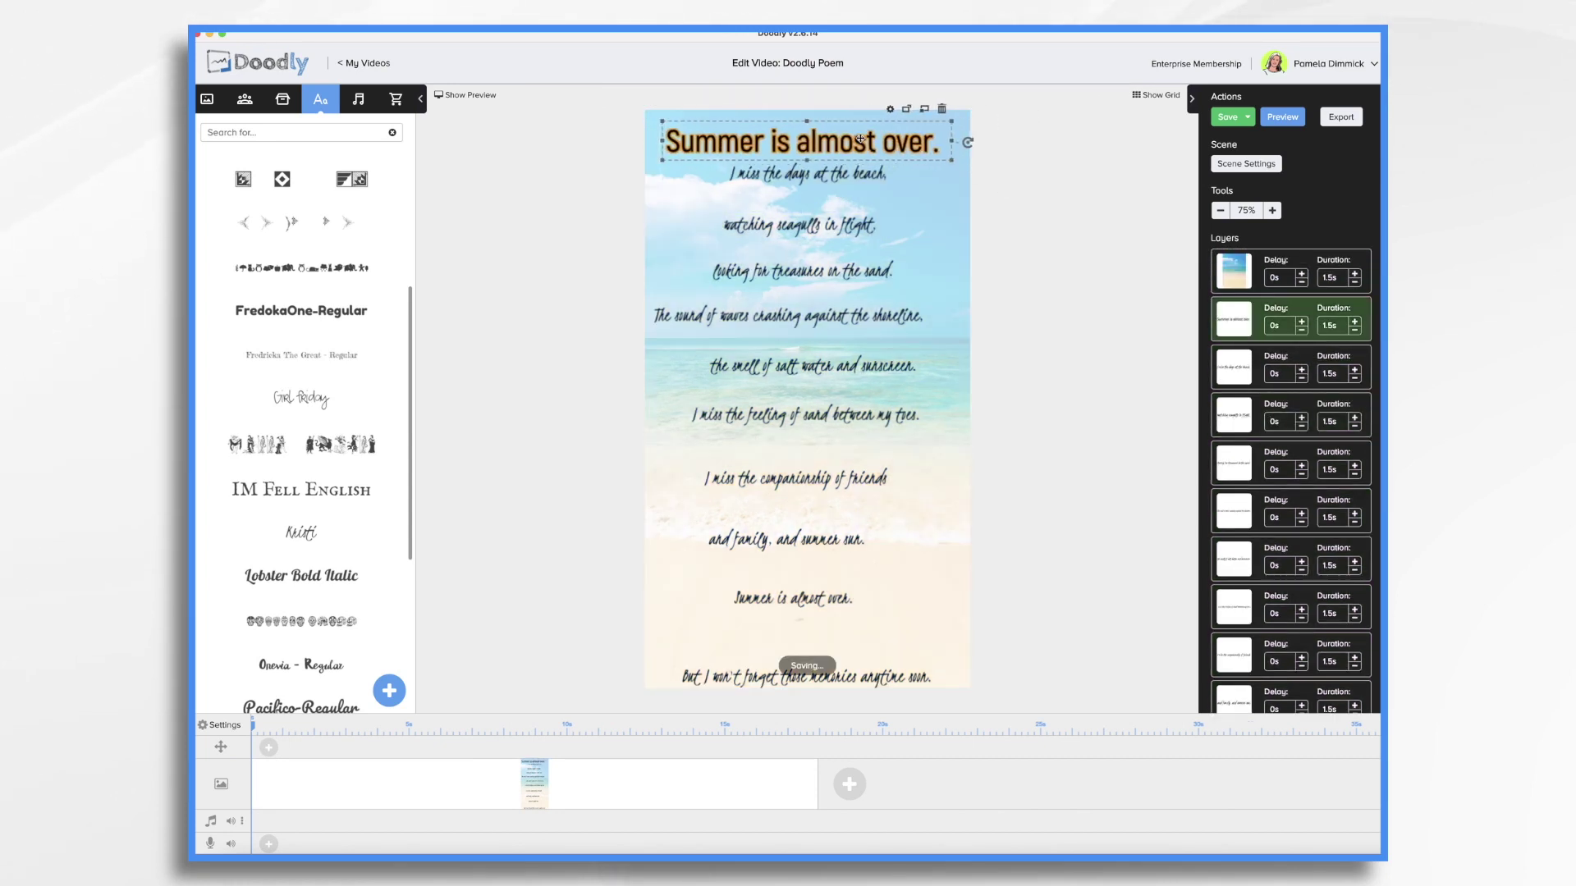
{"action": "left_click_drag", "start_coordinate": [806, 669], "coordinate": [842, 621]}
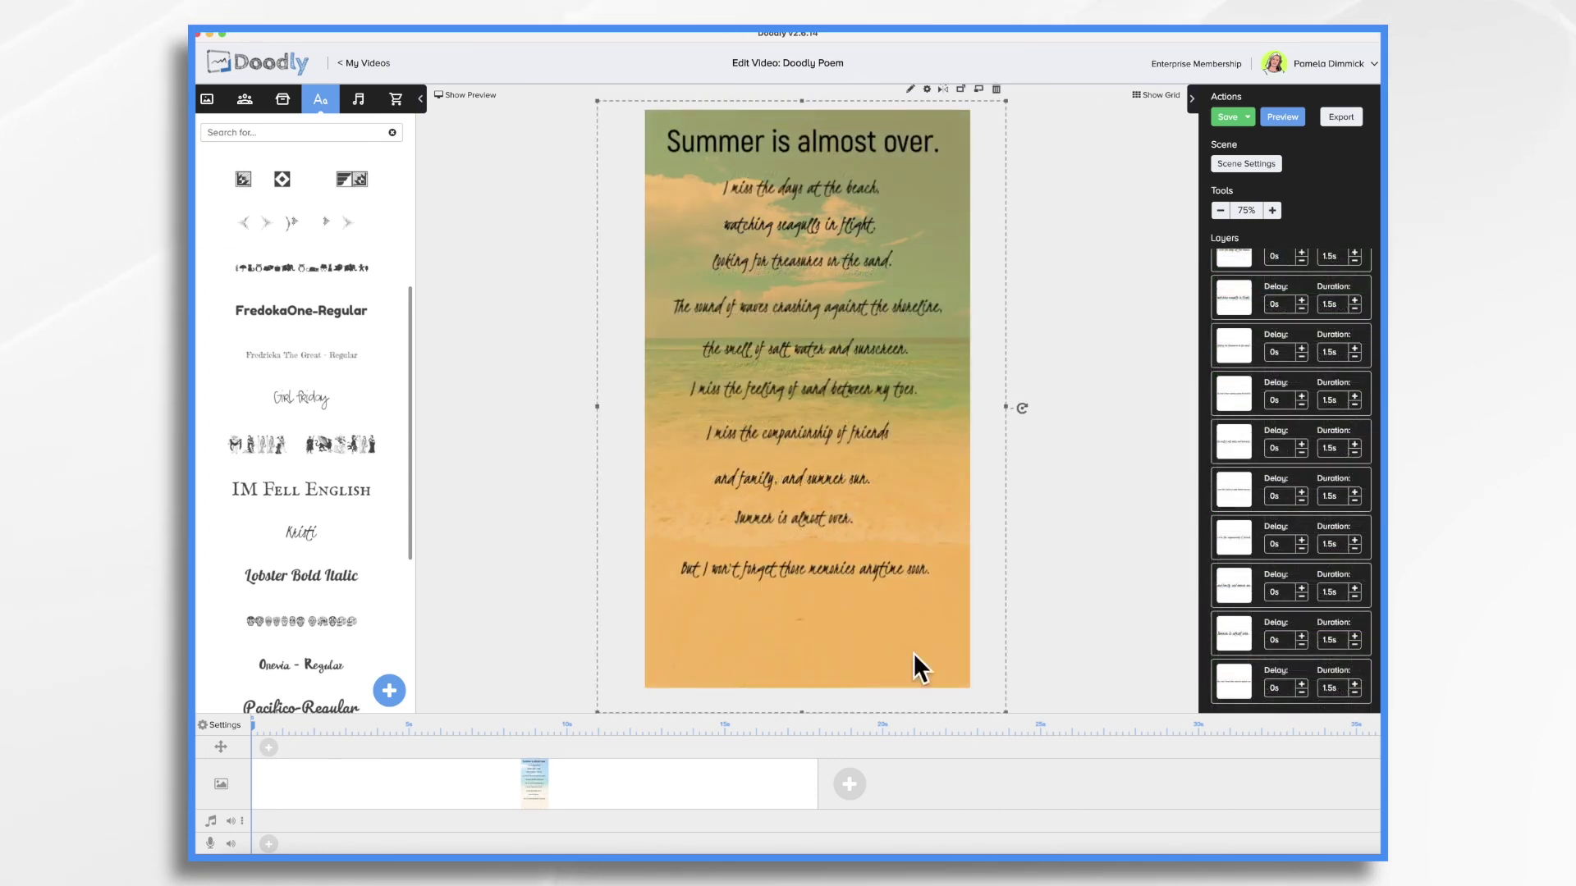
{"action": "scroll", "coordinate": [302, 411], "scroll_direction": "up", "scroll_amount": 2}
Add a Kristi signature line with the author's name and August 2021 at the lower right, then resize it.
{"action": "scroll", "coordinate": [301, 492], "scroll_direction": "down", "scroll_amount": 1}
{"action": "left_click_drag", "start_coordinate": [301, 628], "coordinate": [817, 632]}
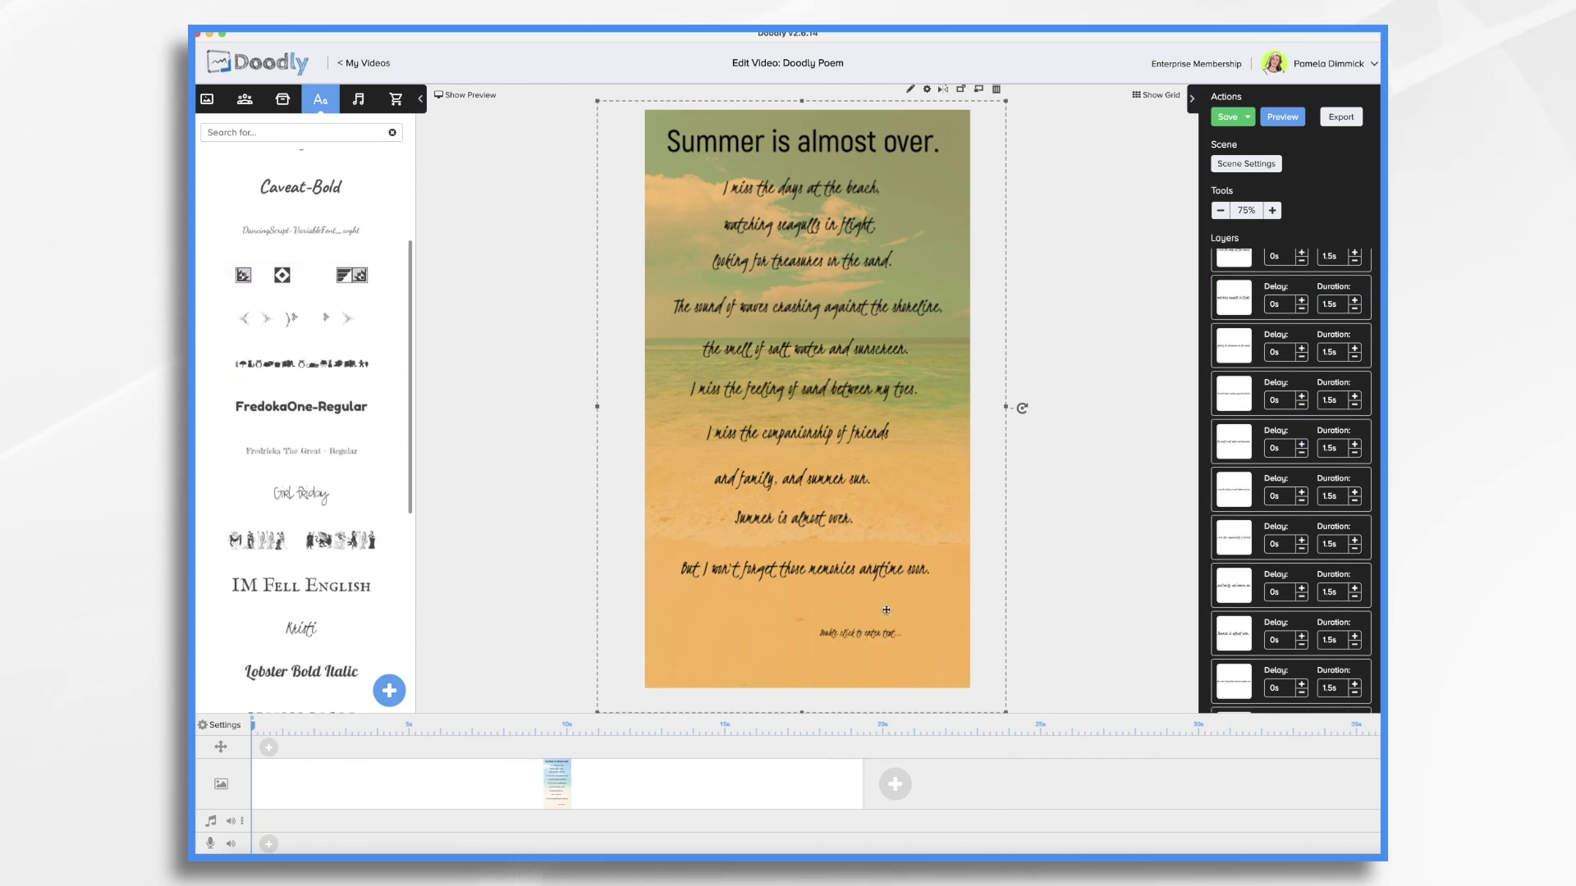
{"action": "type", "text": "- Pamela, August 2021"}
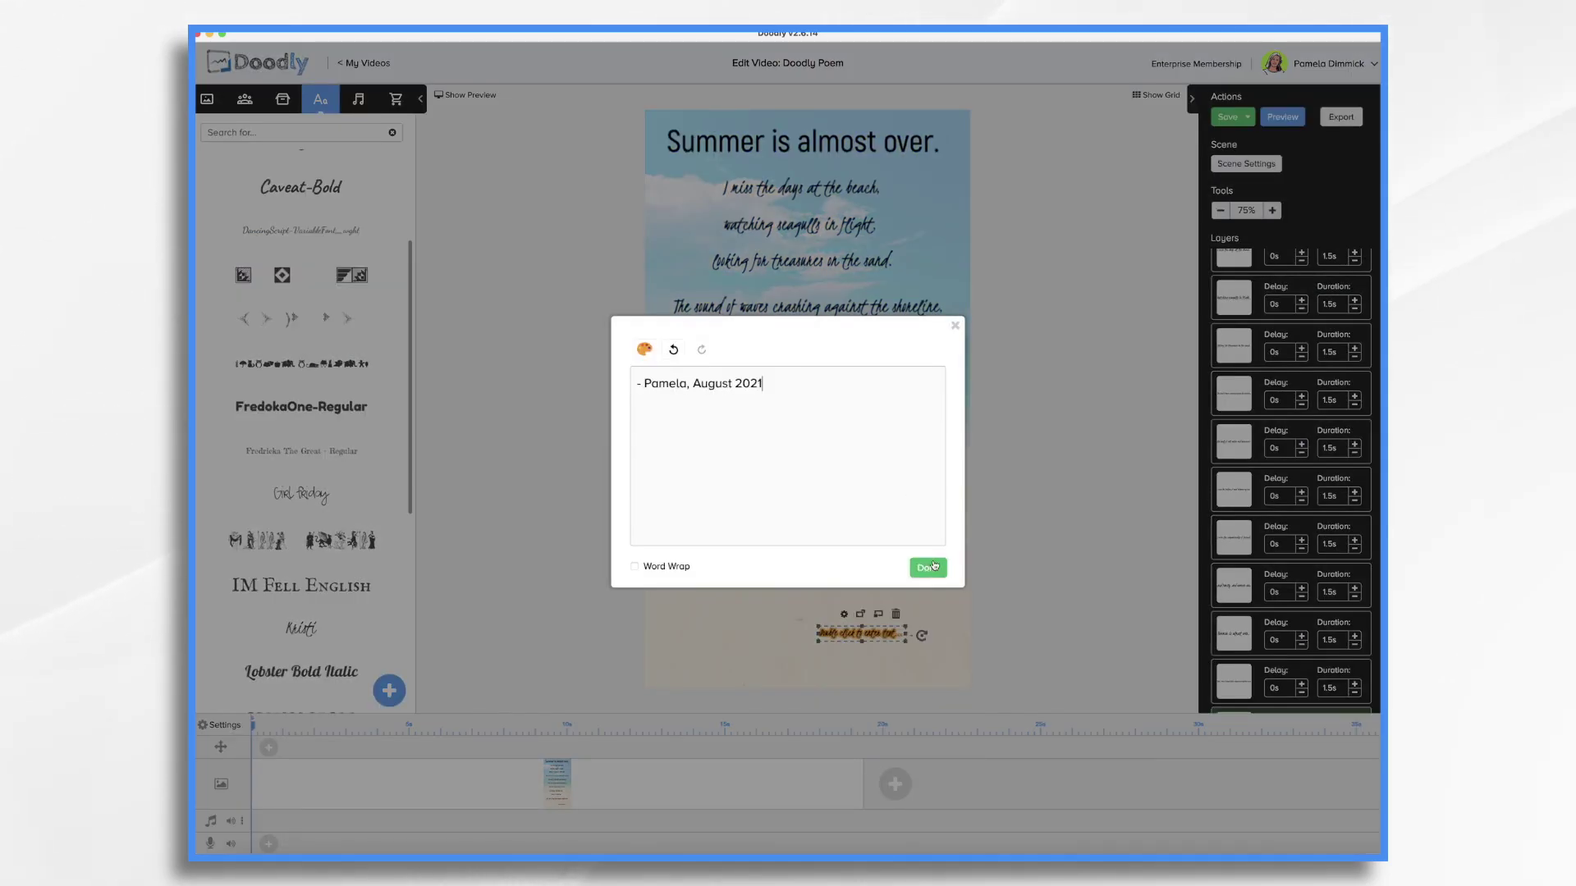
{"action": "left_click", "coordinate": [927, 567]}
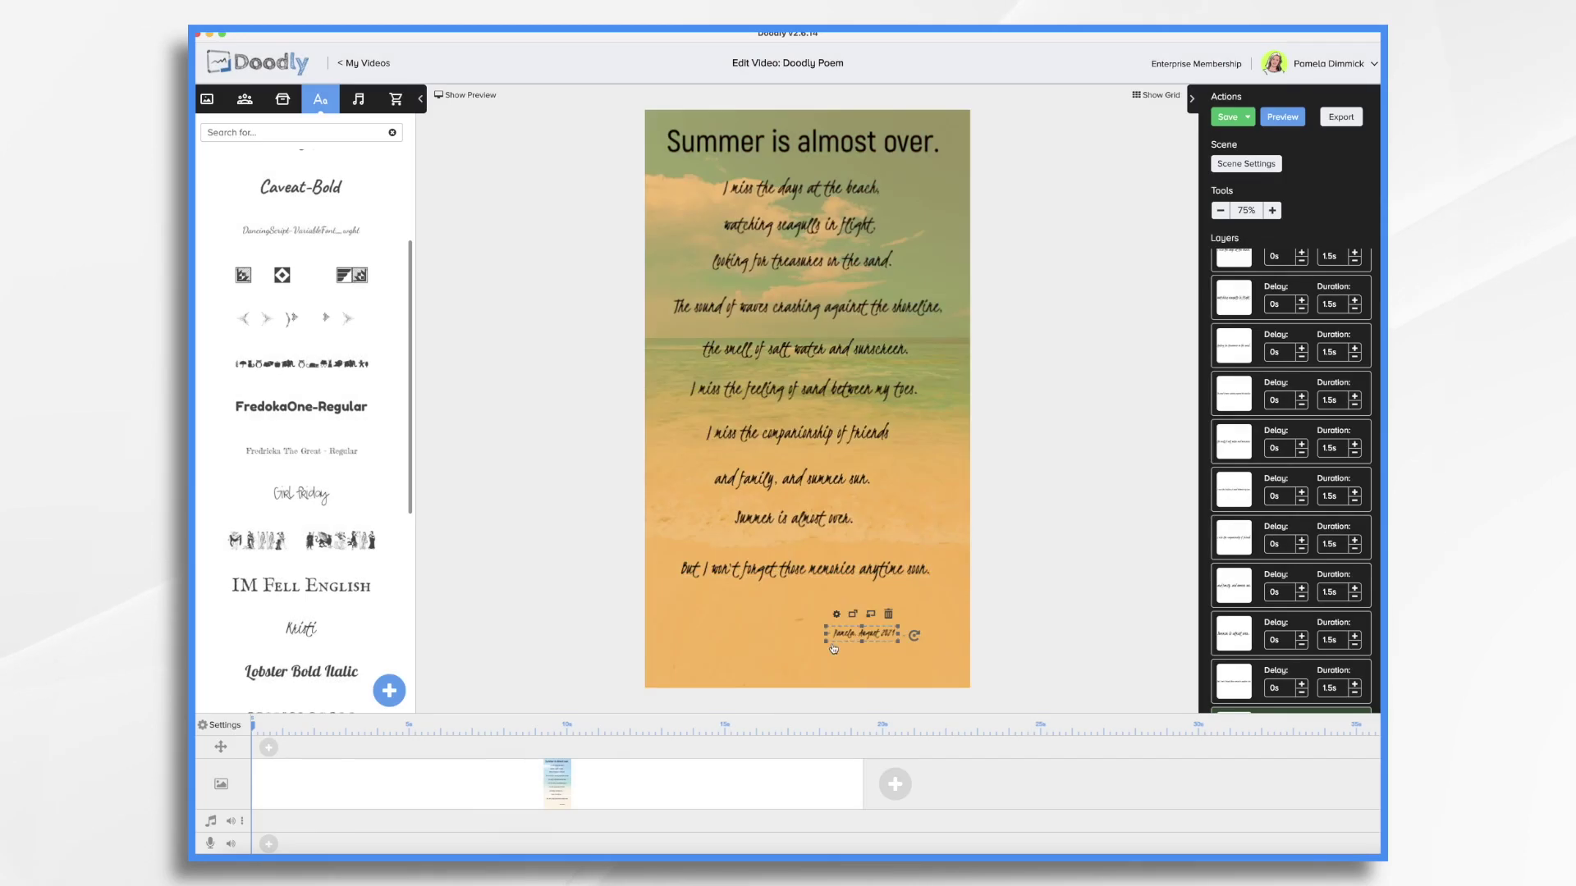
{"action": "left_click_drag", "start_coordinate": [813, 665], "coordinate": [828, 661]}
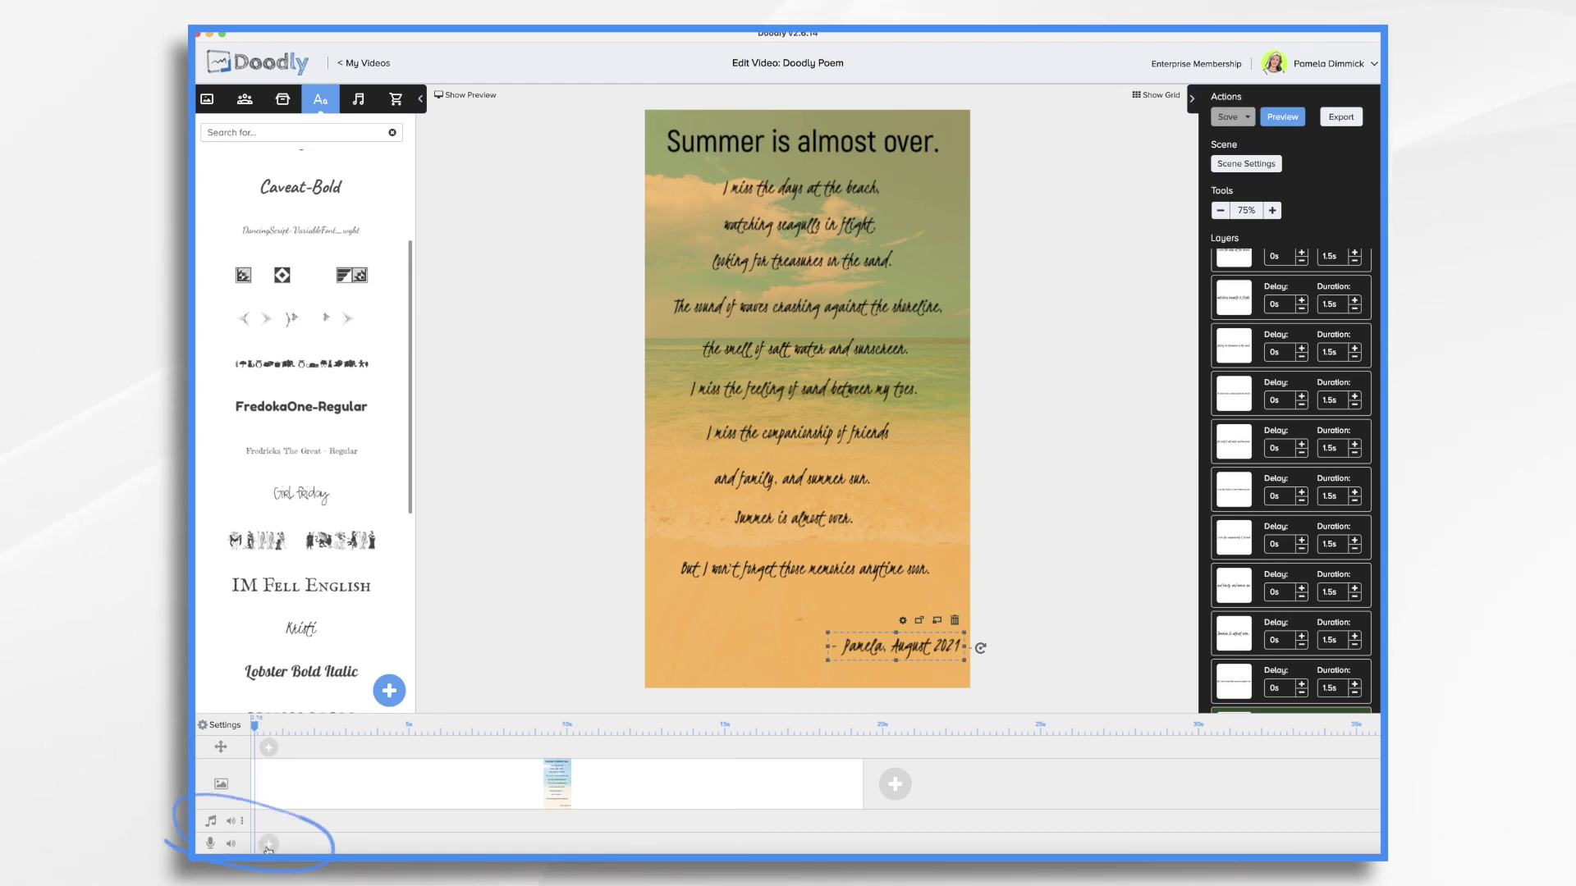
Record a spoken narration of the poem on the voice track.
{"action": "left_click", "coordinate": [269, 845]}
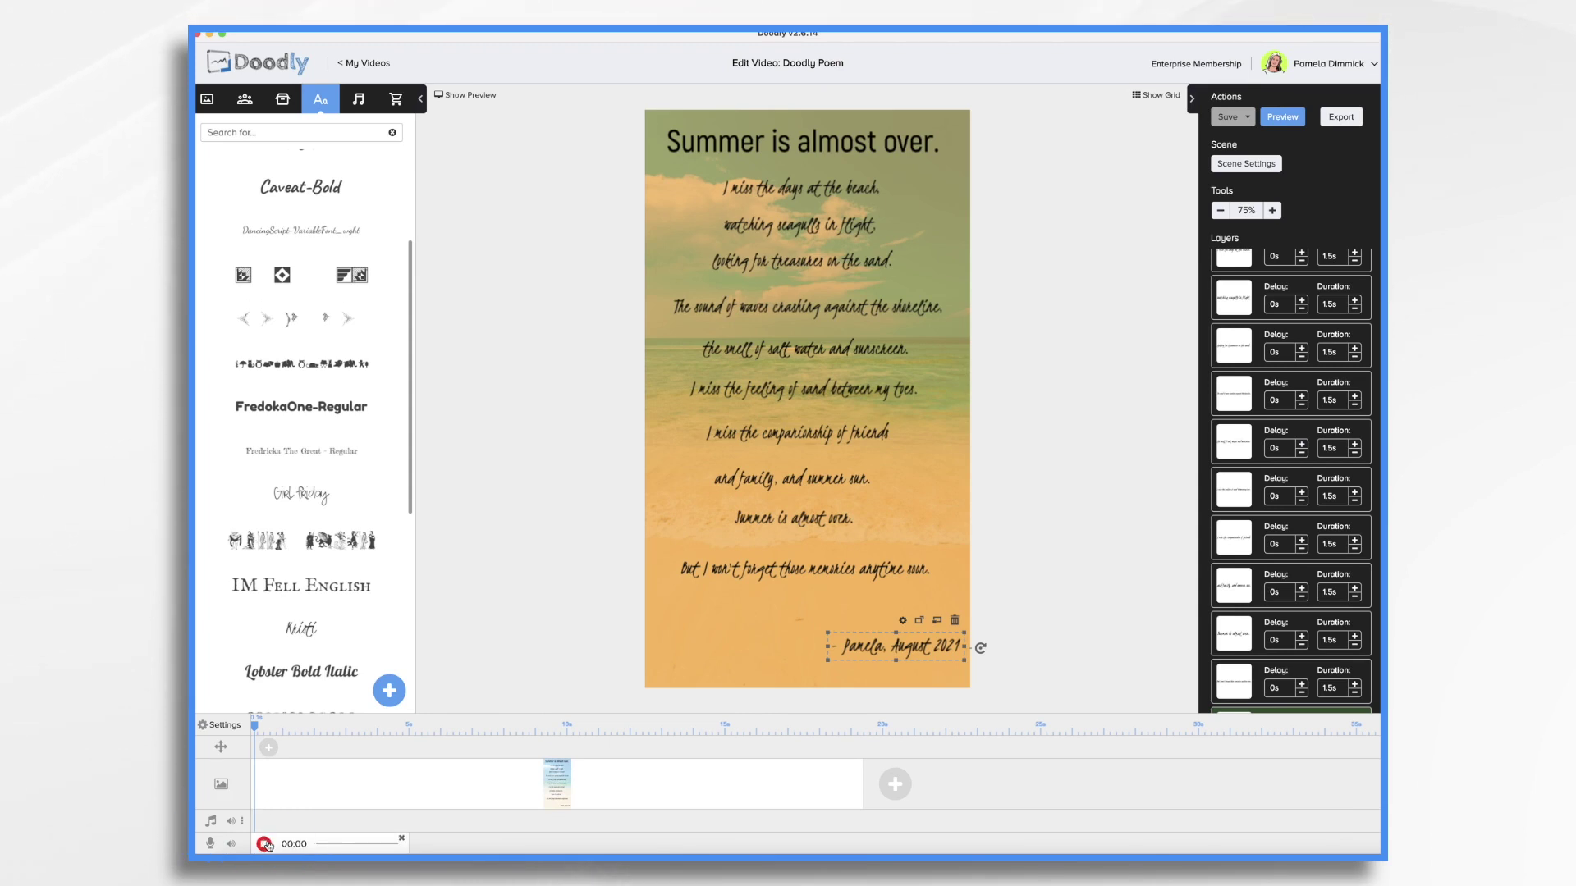
{"action": "left_click", "coordinate": [265, 844]}
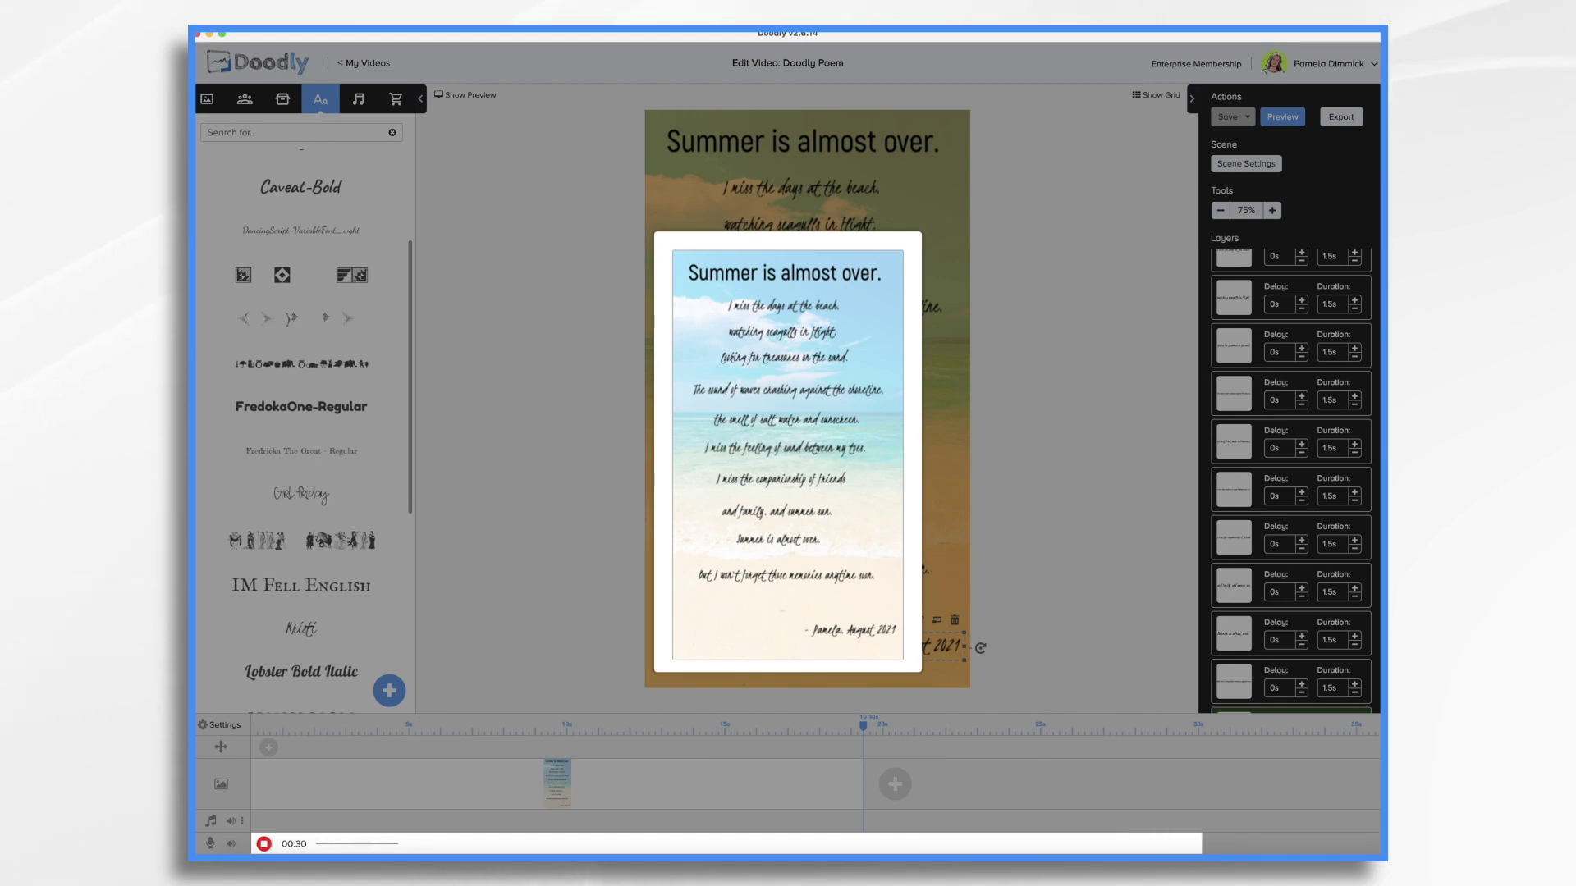
{"action": "left_click", "coordinate": [265, 845]}
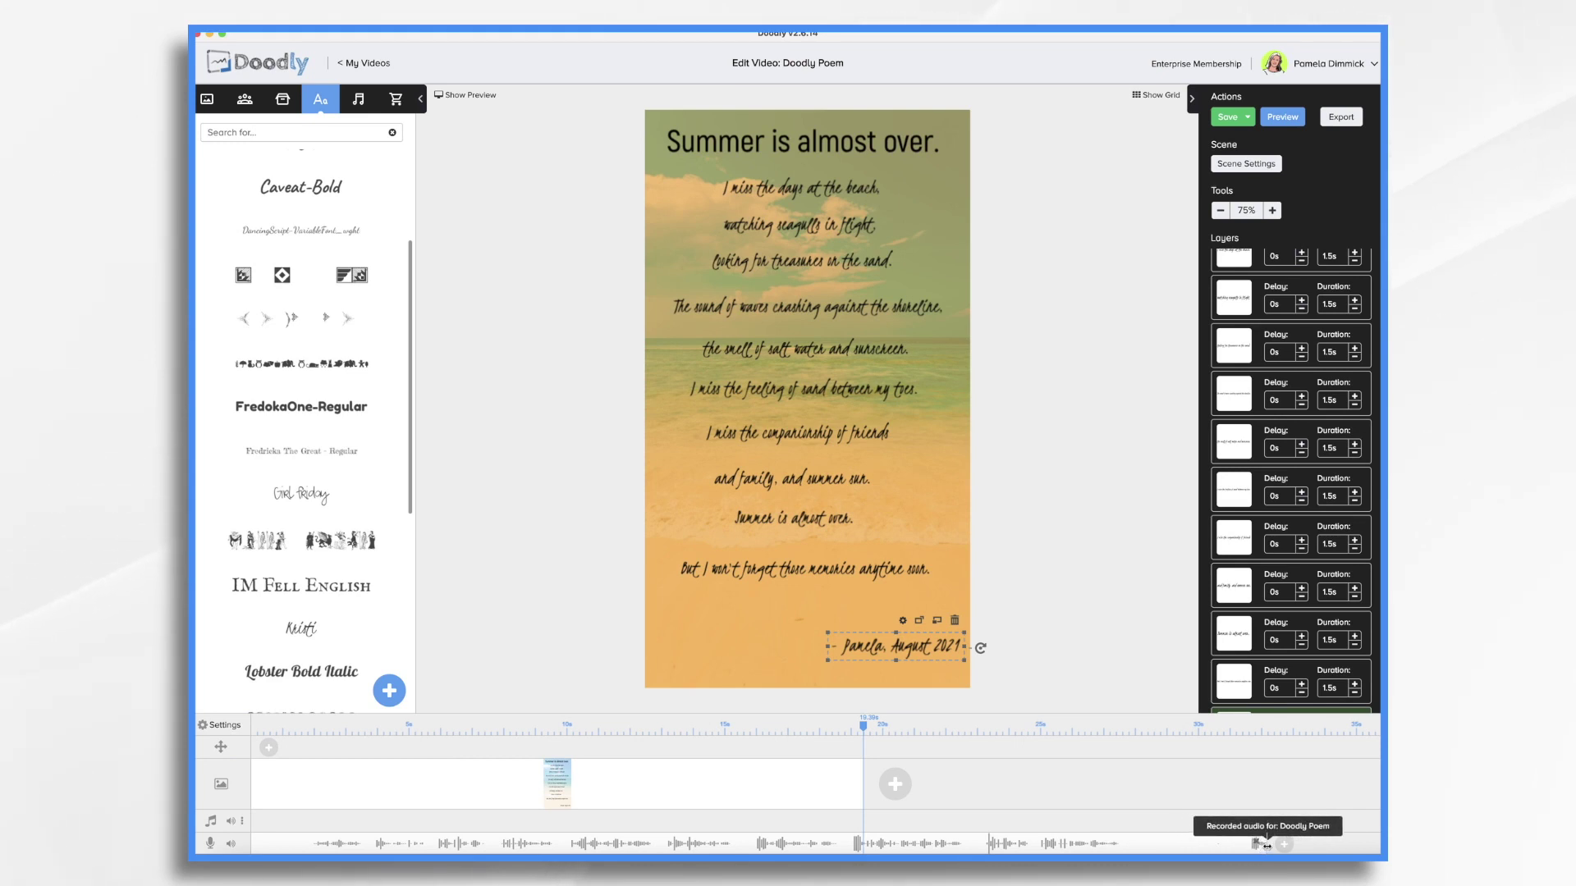
Trim the trailing end of the recorded narration clip.
{"action": "left_click_drag", "start_coordinate": [1266, 845], "coordinate": [1133, 851]}
{"action": "left_click_drag", "start_coordinate": [1287, 753], "coordinate": [1276, 712]}
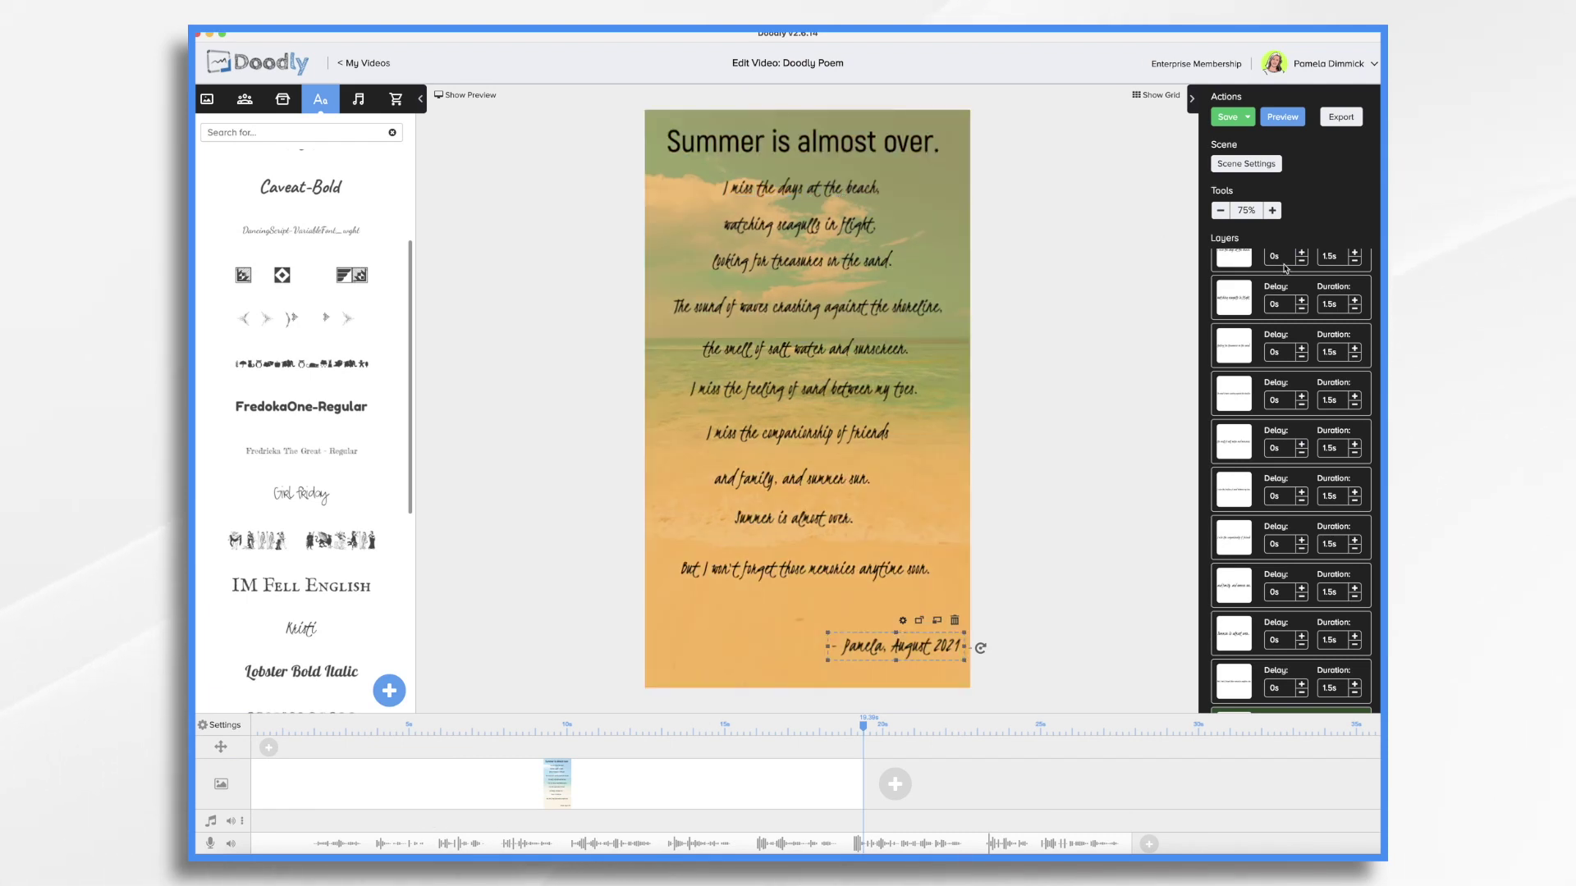
{"action": "scroll", "coordinate": [1327, 299], "scroll_direction": "up", "scroll_amount": 2}
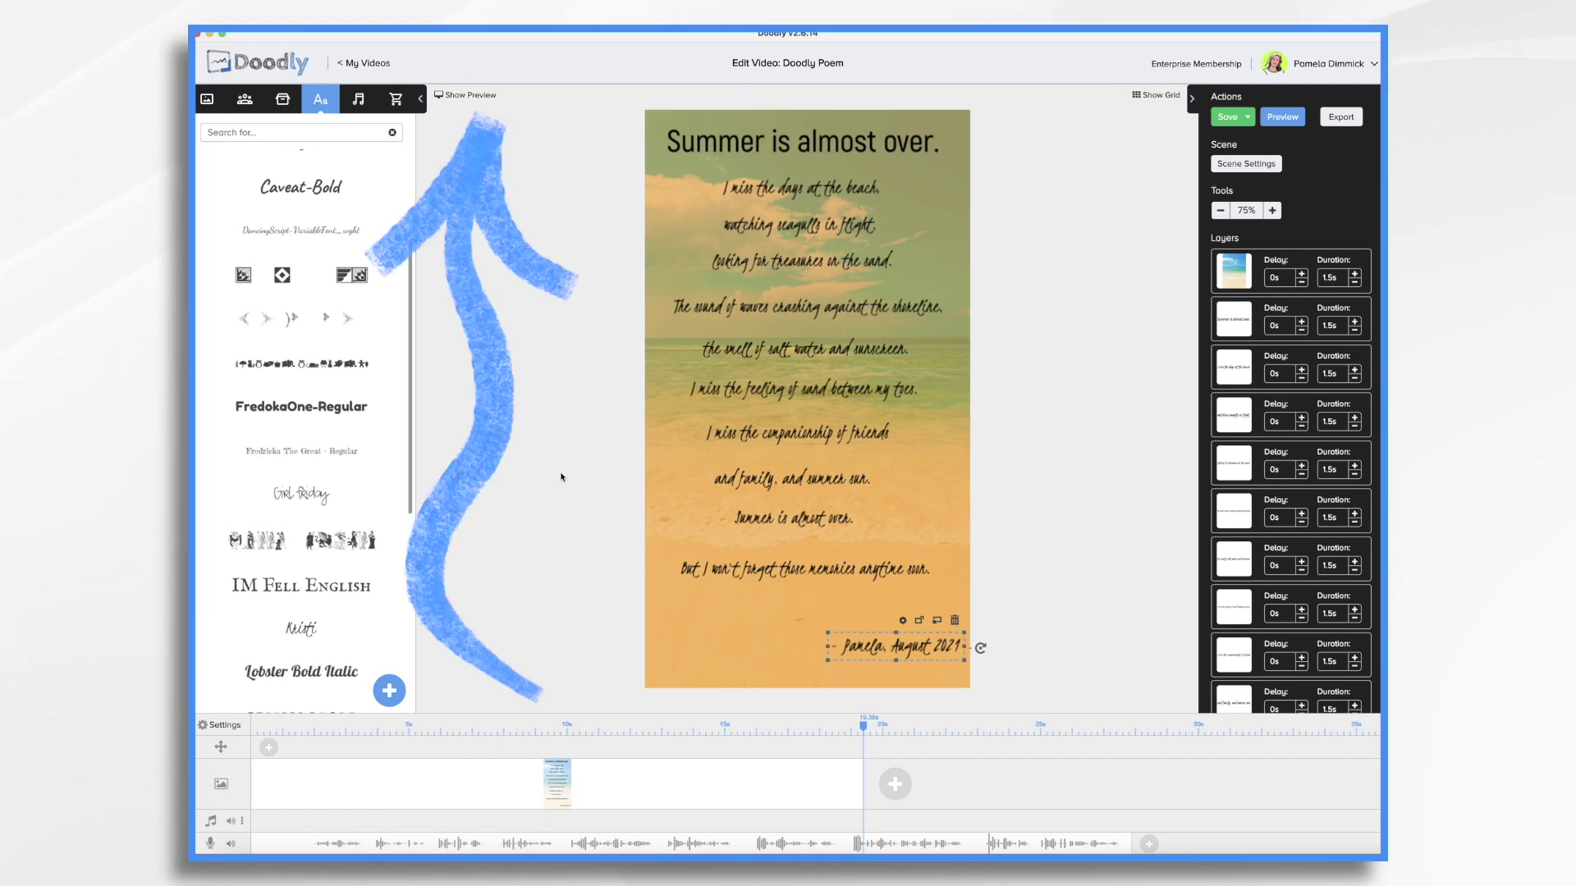
{"action": "left_click", "coordinate": [464, 96]}
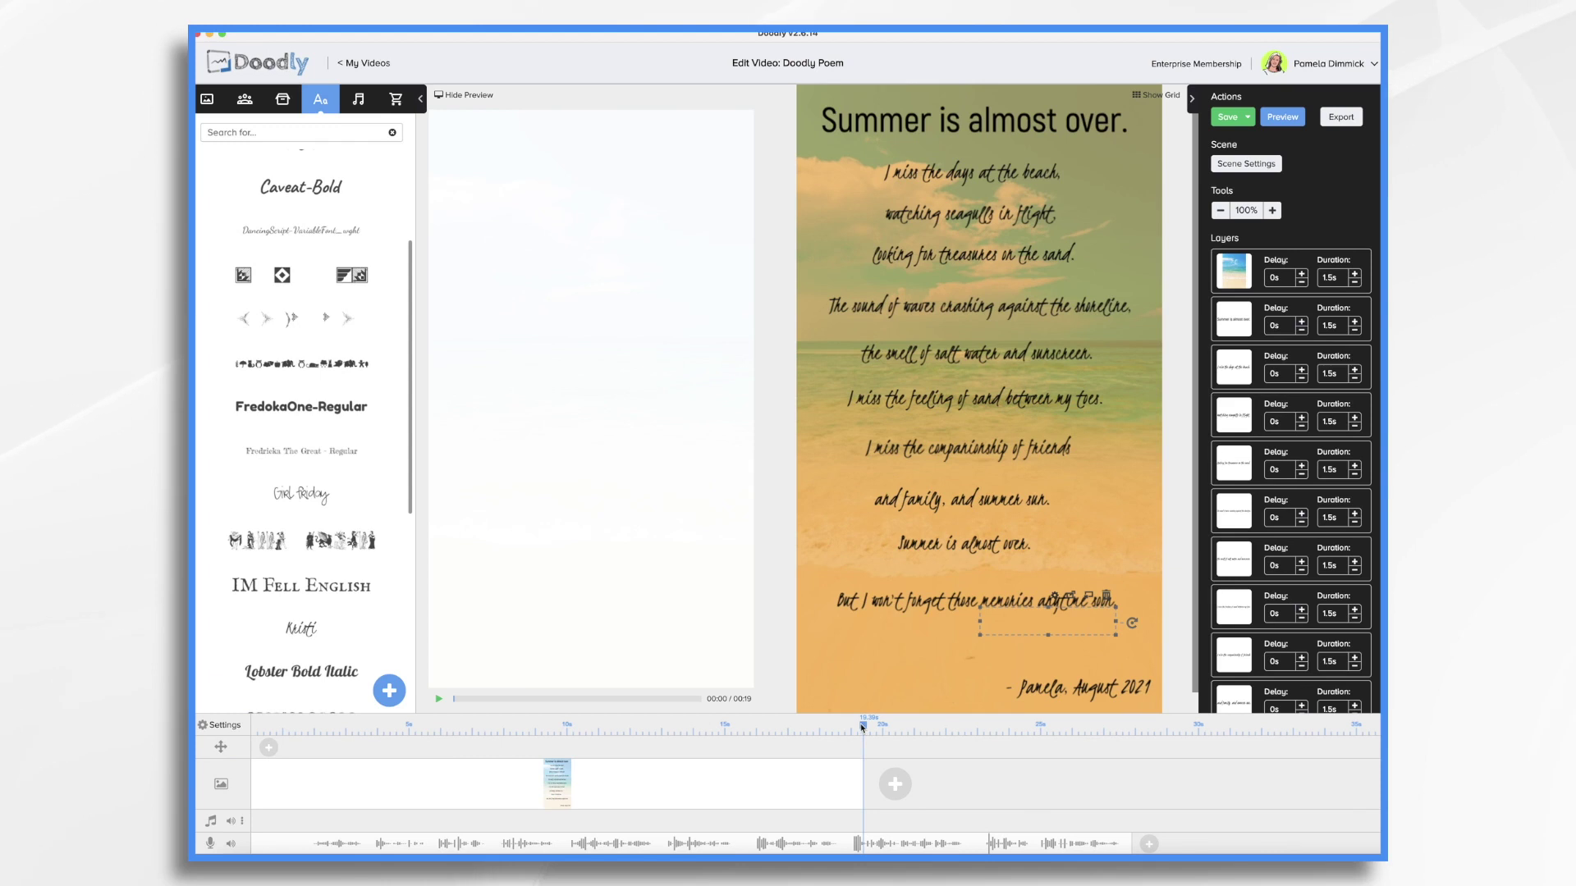
{"action": "left_click_drag", "start_coordinate": [863, 725], "coordinate": [728, 726]}
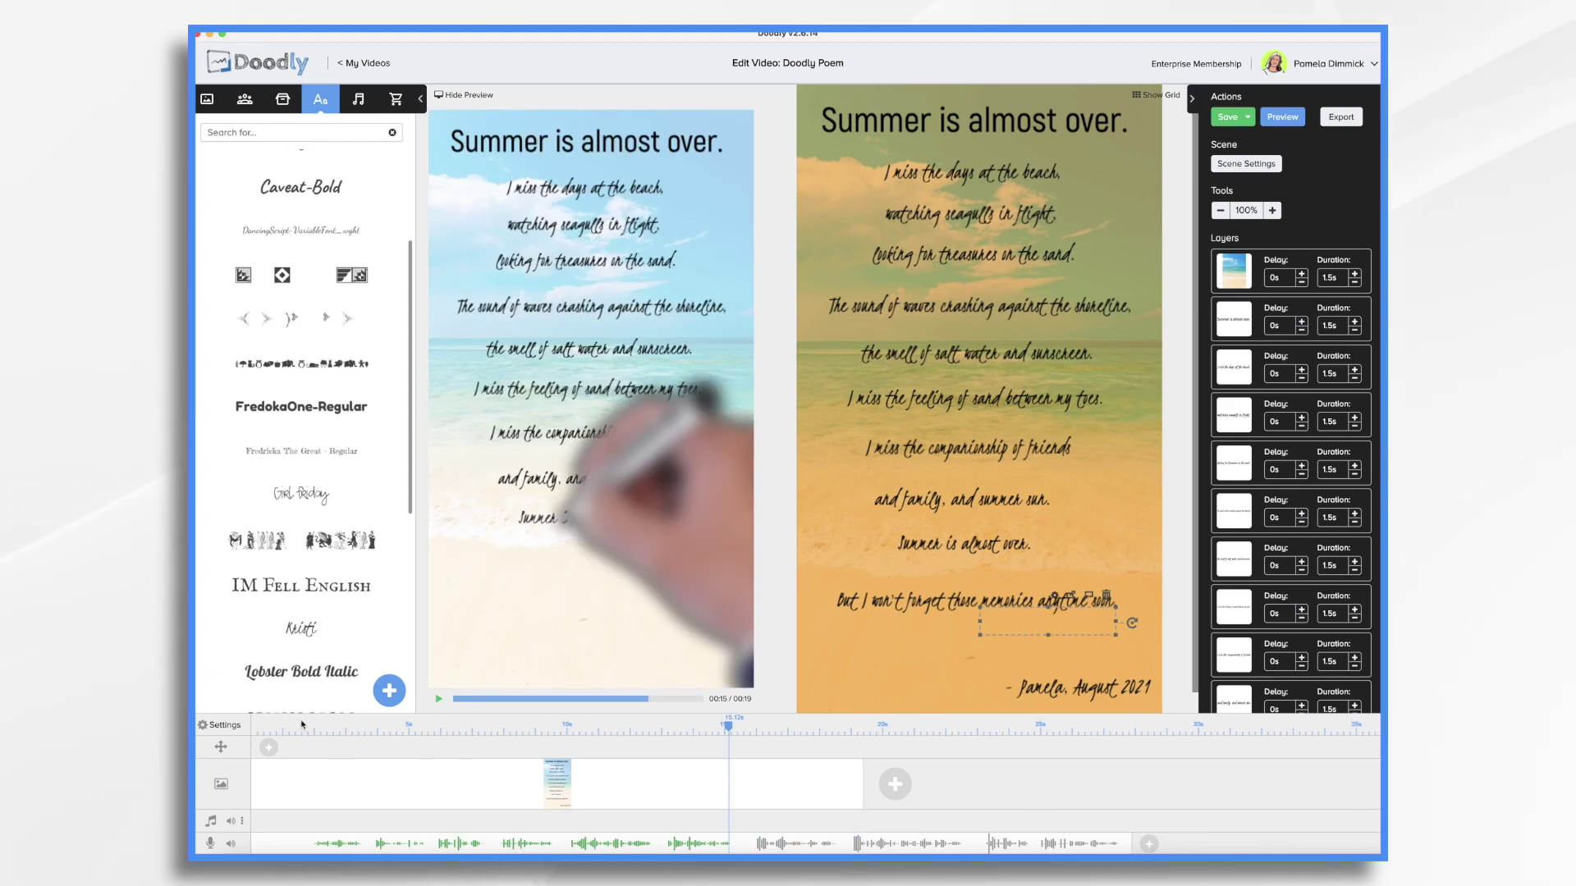
{"action": "left_click", "coordinate": [439, 699]}
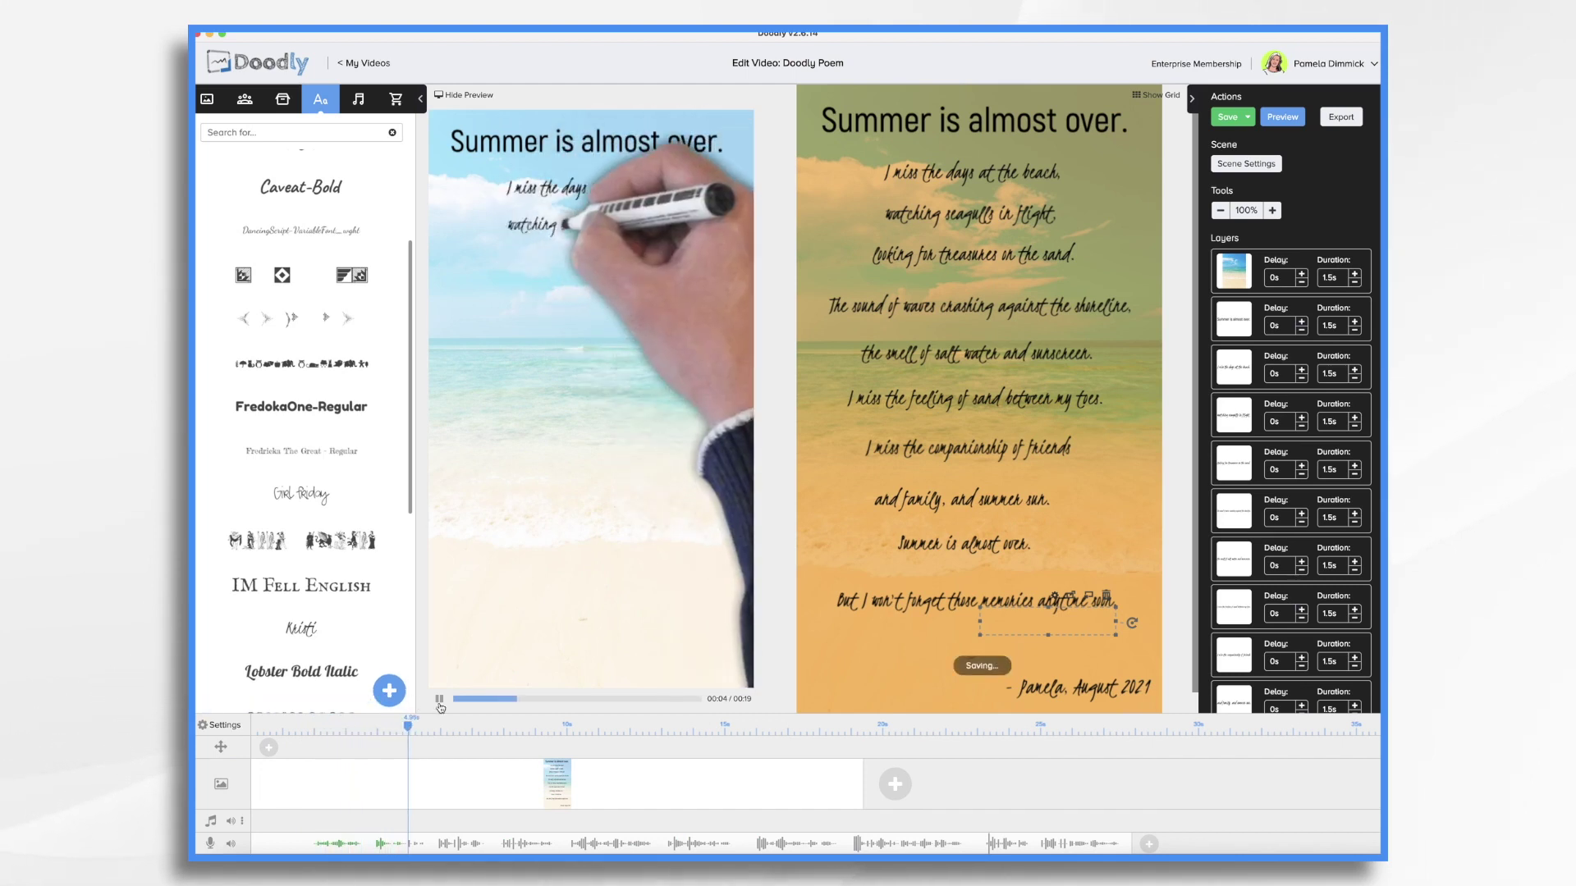
{"action": "left_click", "coordinate": [440, 699]}
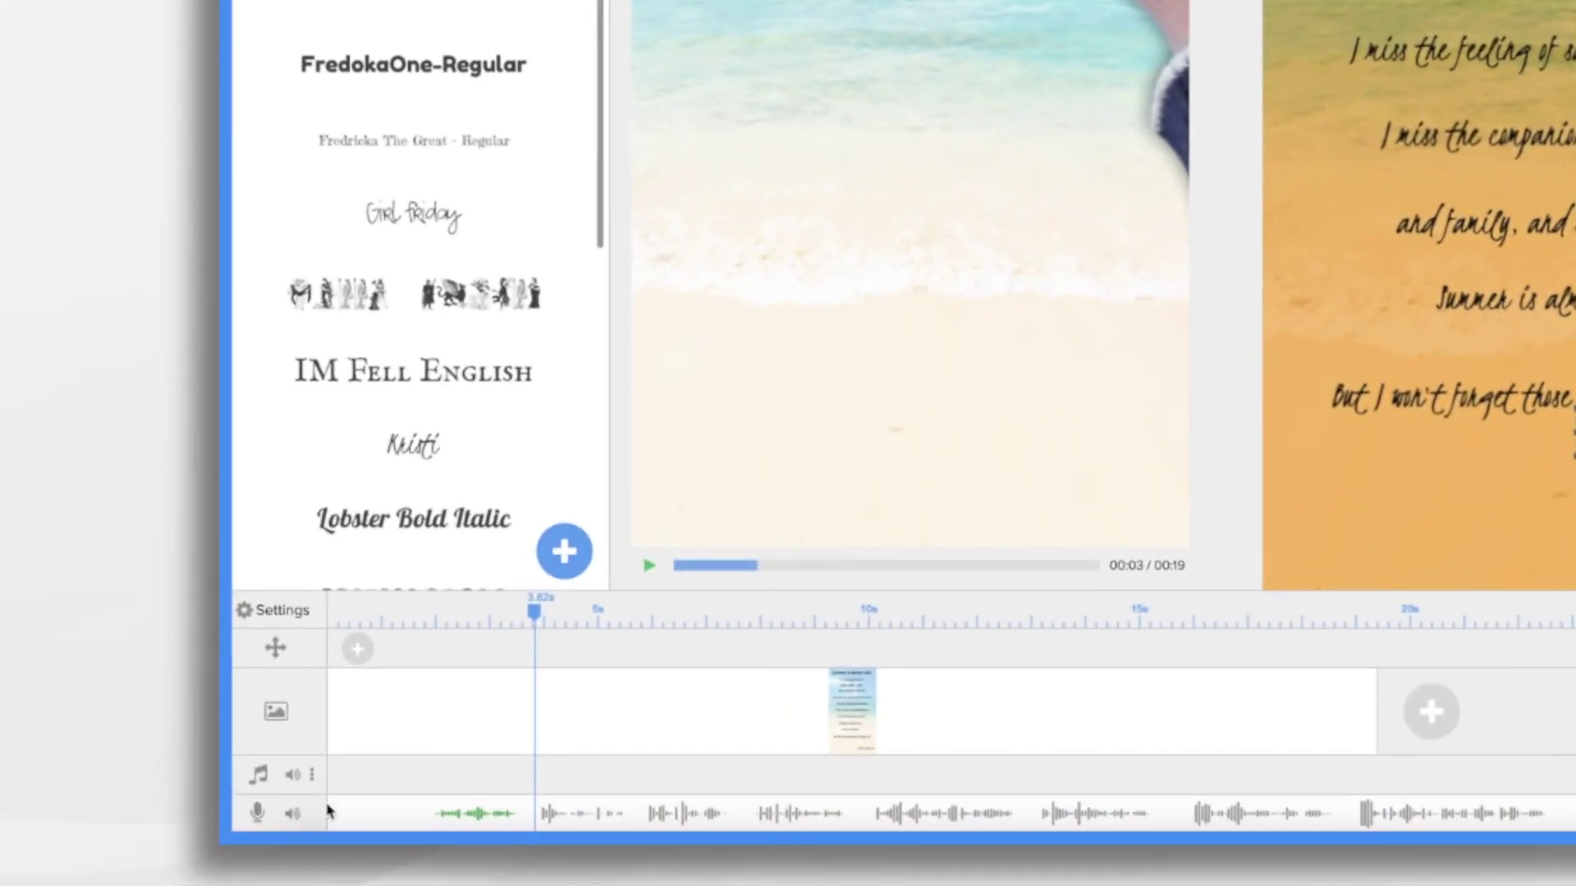
{"action": "mouse_move", "coordinate": [330, 805]}
{"action": "left_mouse_down"}
{"action": "mouse_move", "coordinate": [626, 813]}
{"action": "mouse_move", "coordinate": [517, 815]}
{"action": "left_mouse_up"}
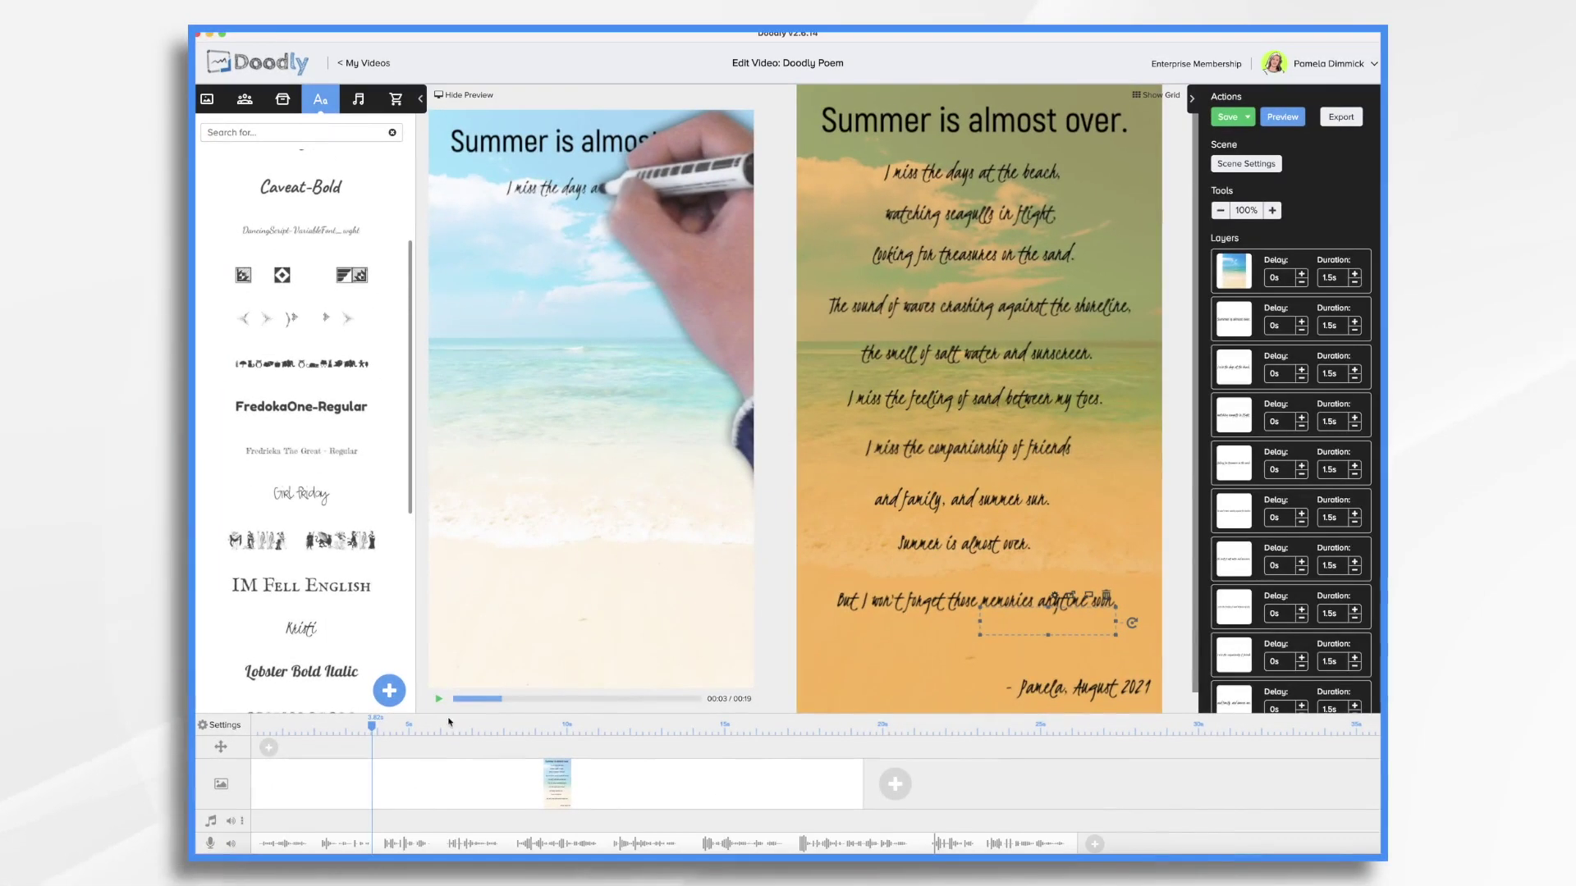
{"action": "left_click", "coordinate": [454, 702]}
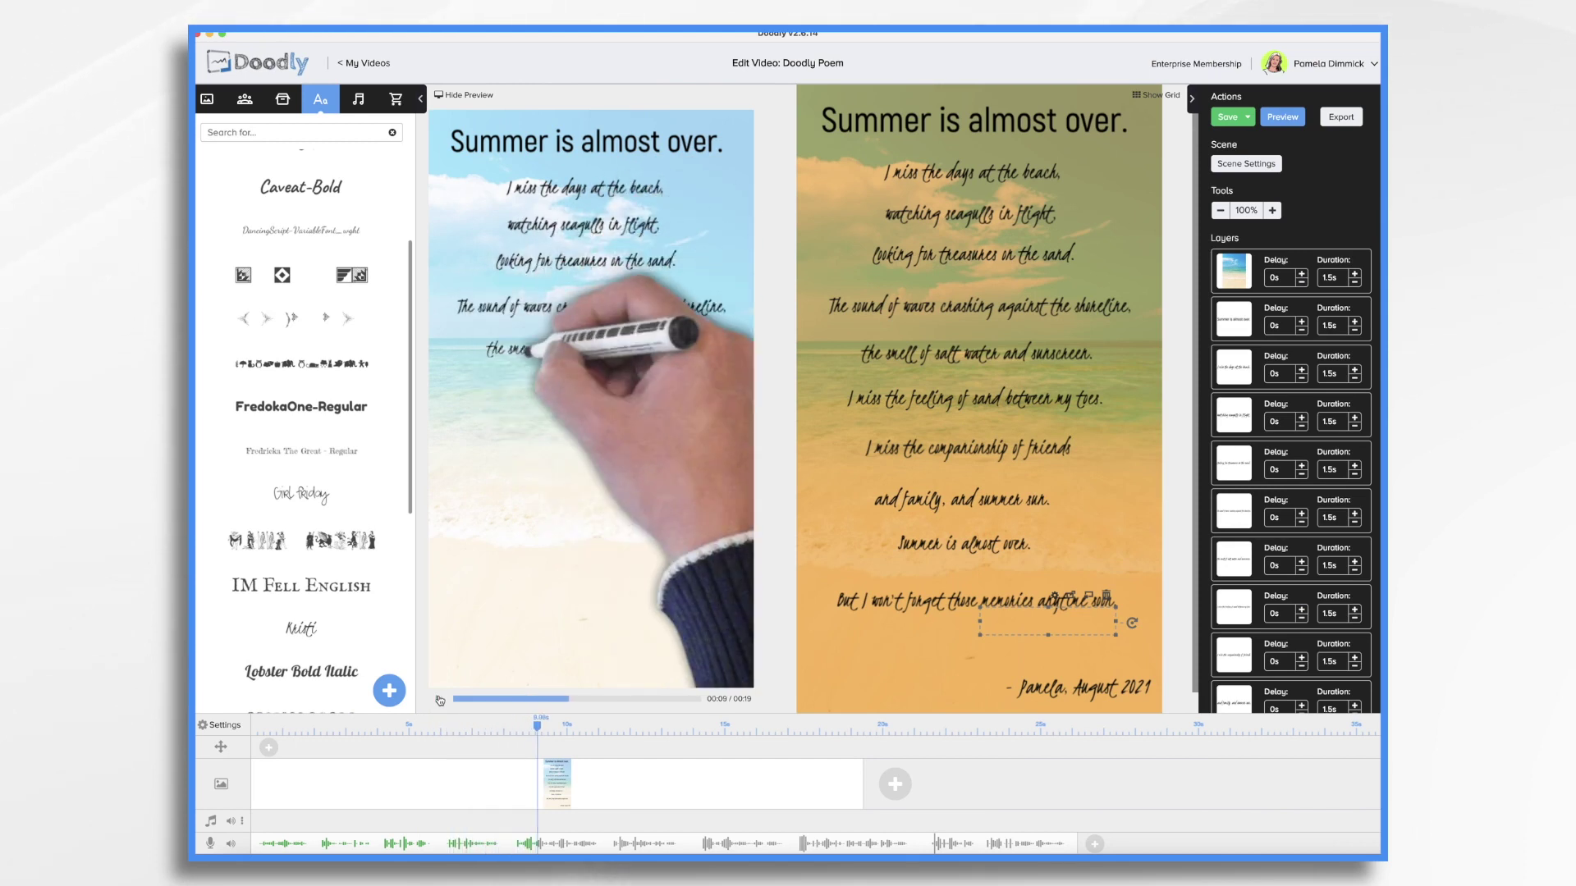
{"action": "left_click", "coordinate": [440, 700]}
{"action": "left_click", "coordinate": [505, 726]}
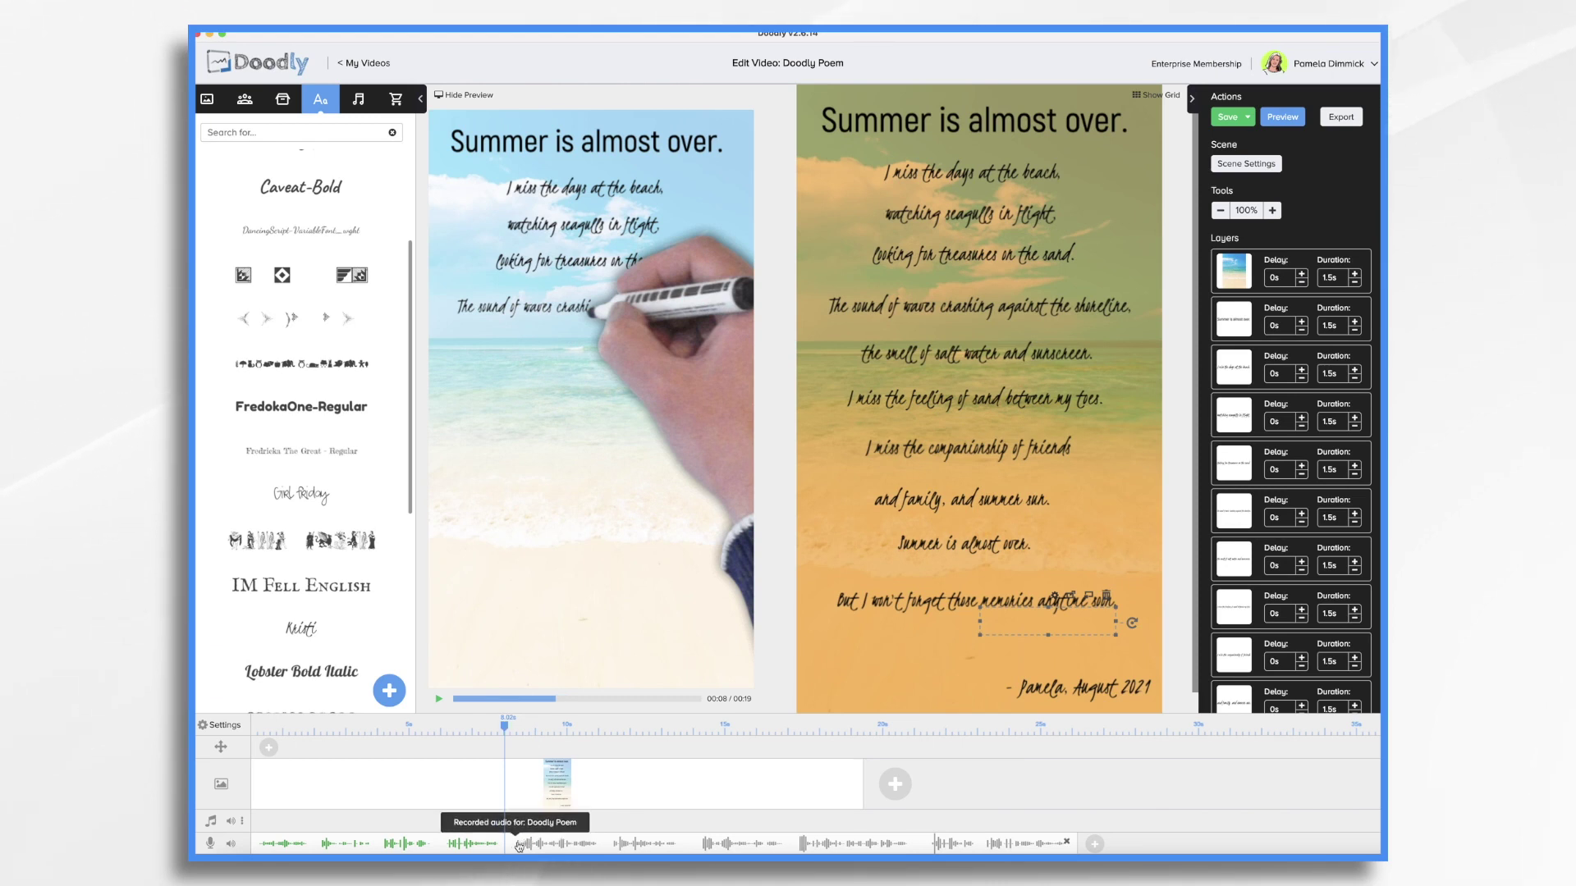
{"action": "left_click", "coordinate": [439, 700]}
{"action": "left_click", "coordinate": [437, 700]}
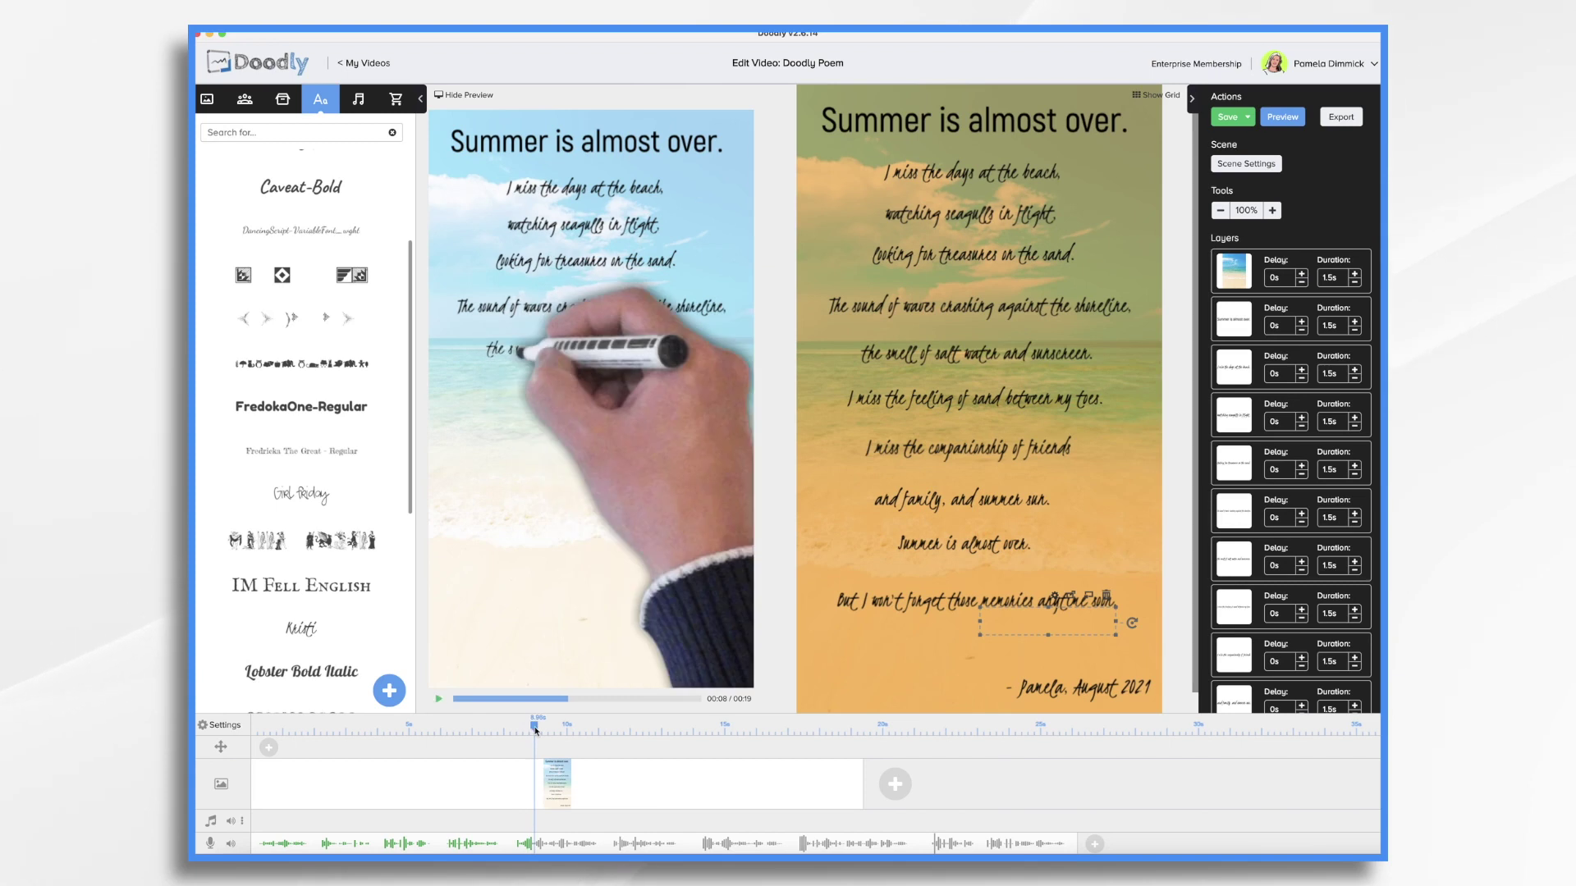
{"action": "left_click_drag", "start_coordinate": [534, 727], "coordinate": [512, 731]}
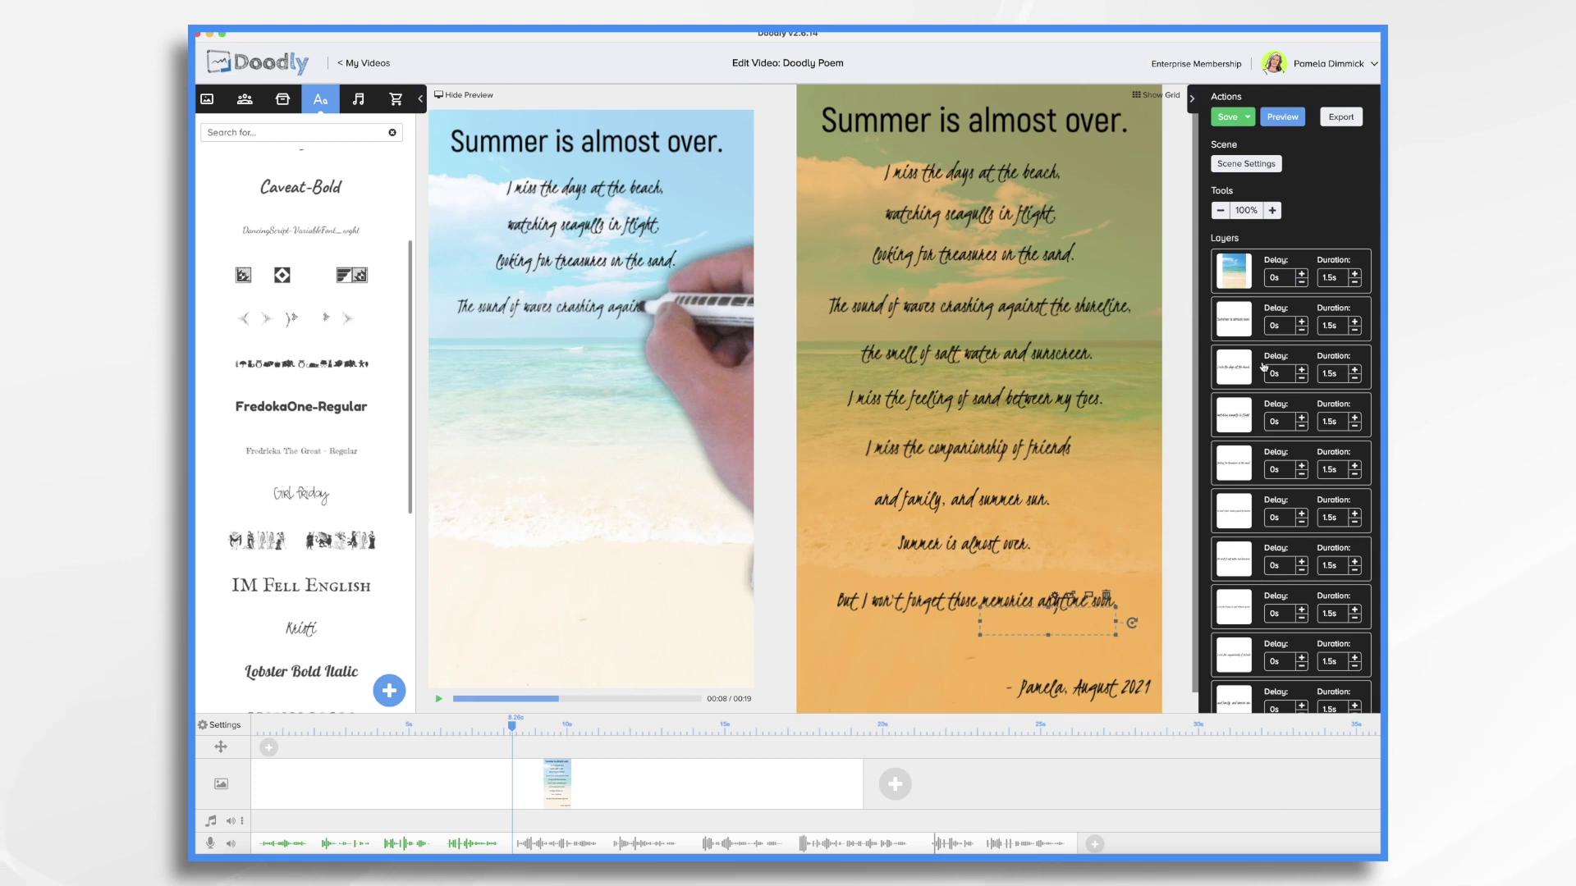
{"action": "left_click", "coordinate": [1241, 522]}
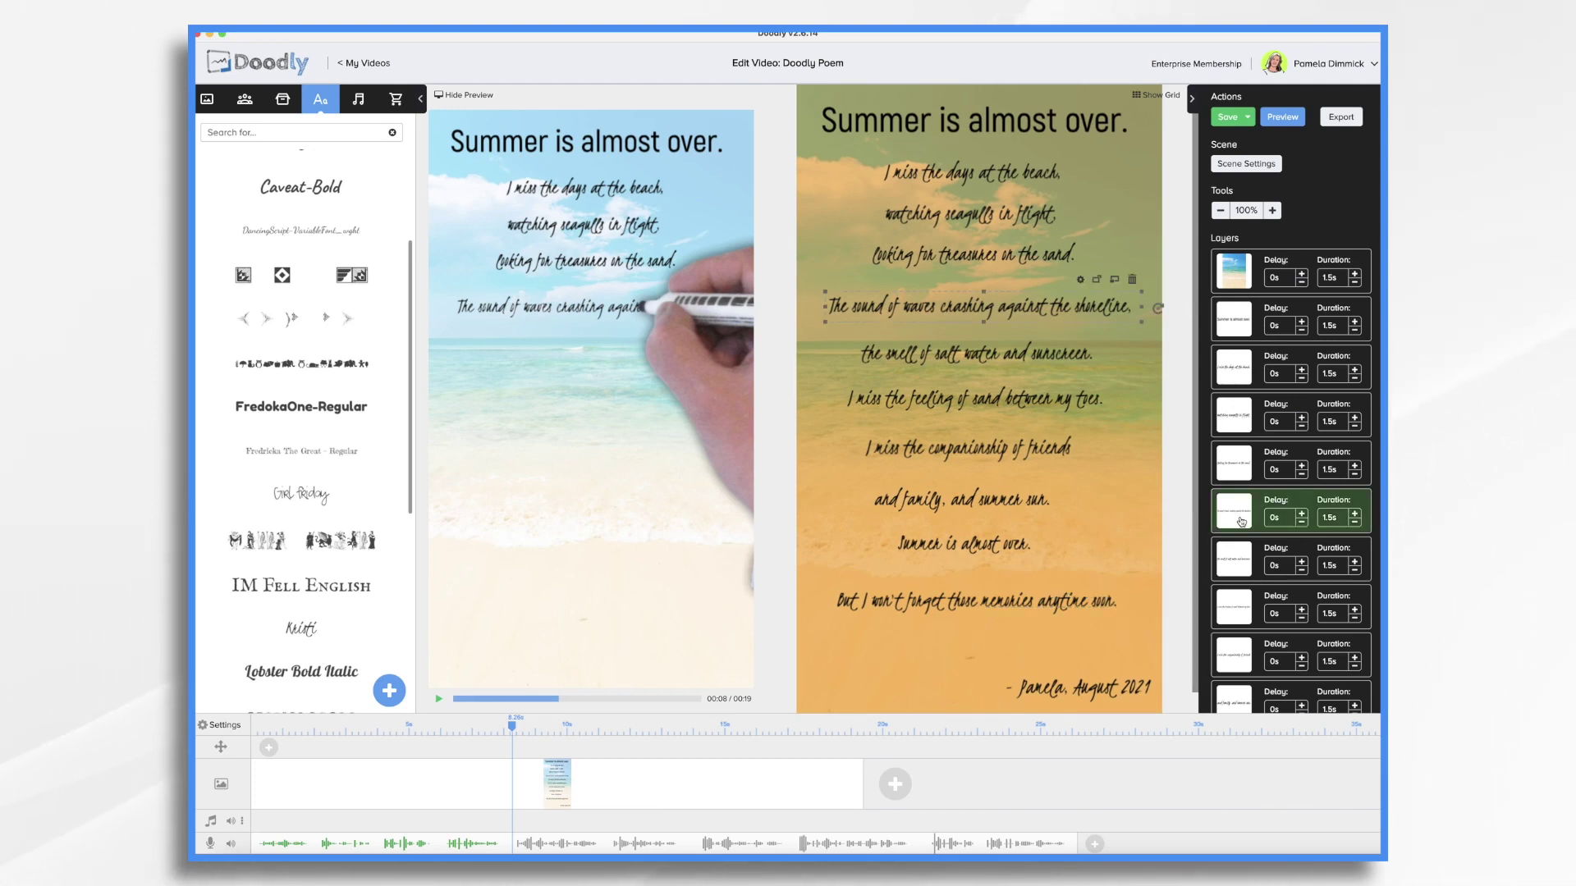
Save the project and set the last poem line's duration to 3s.
{"action": "key", "text": "super+s"}
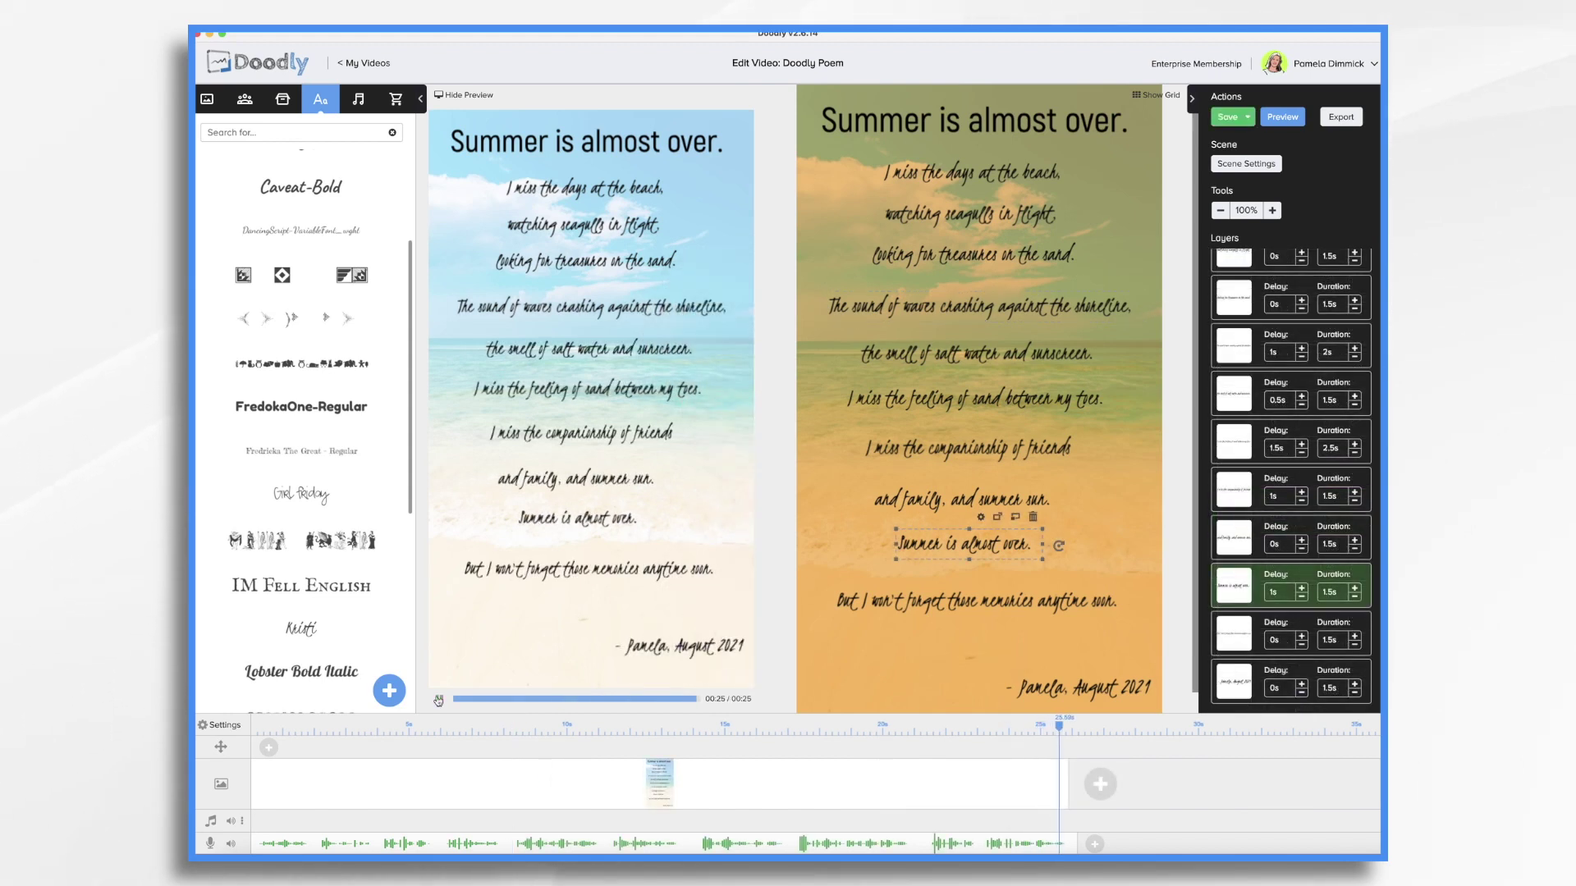
{"action": "left_click", "coordinate": [1230, 632]}
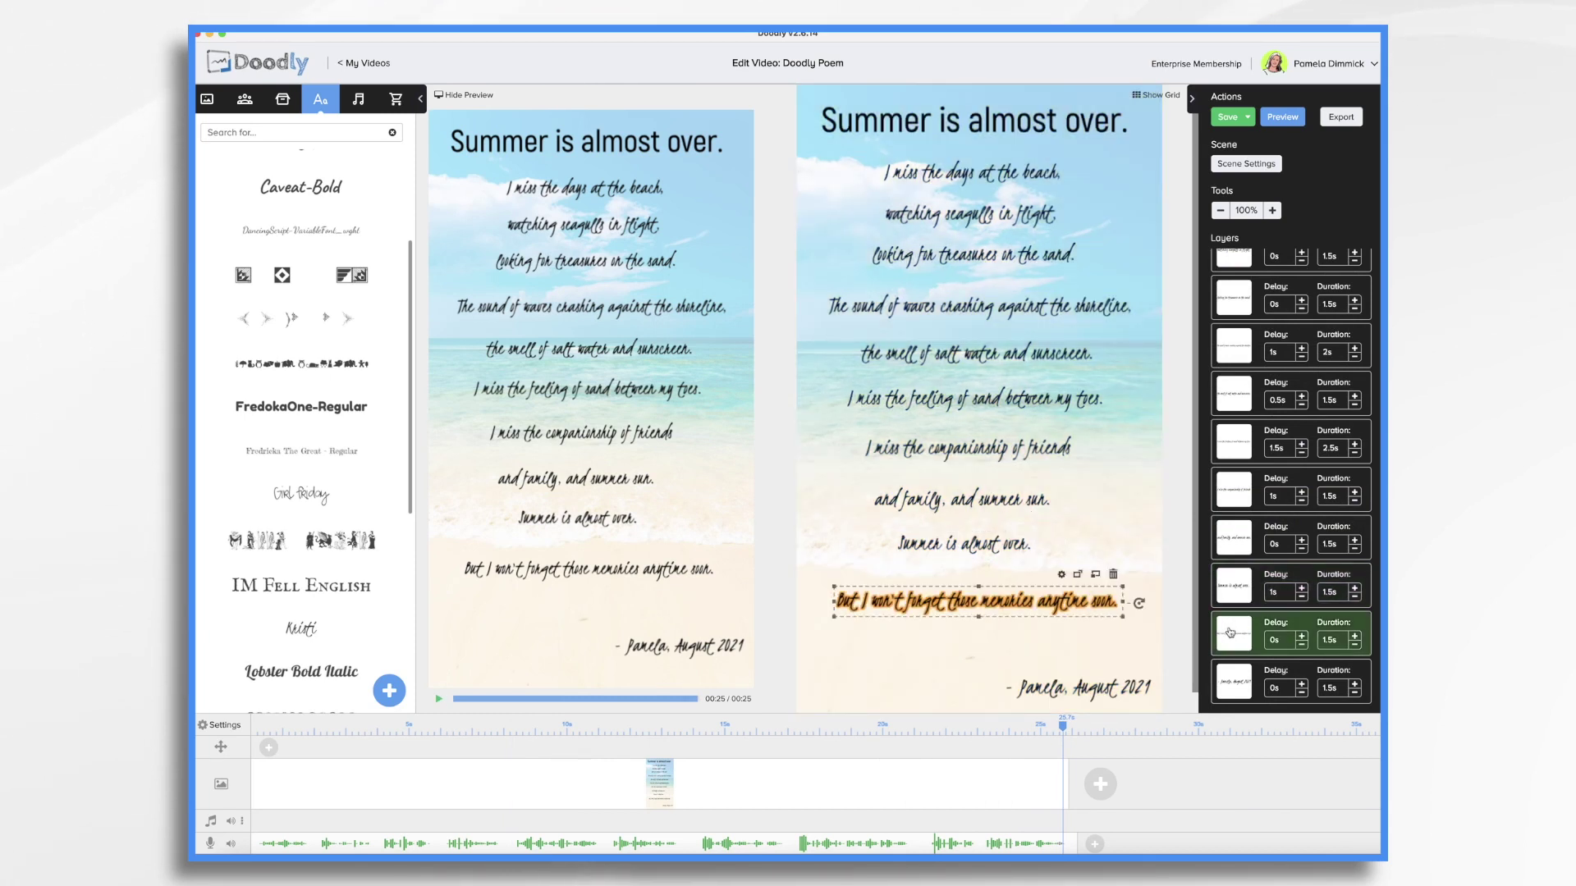
{"action": "left_click", "coordinate": [1356, 639]}
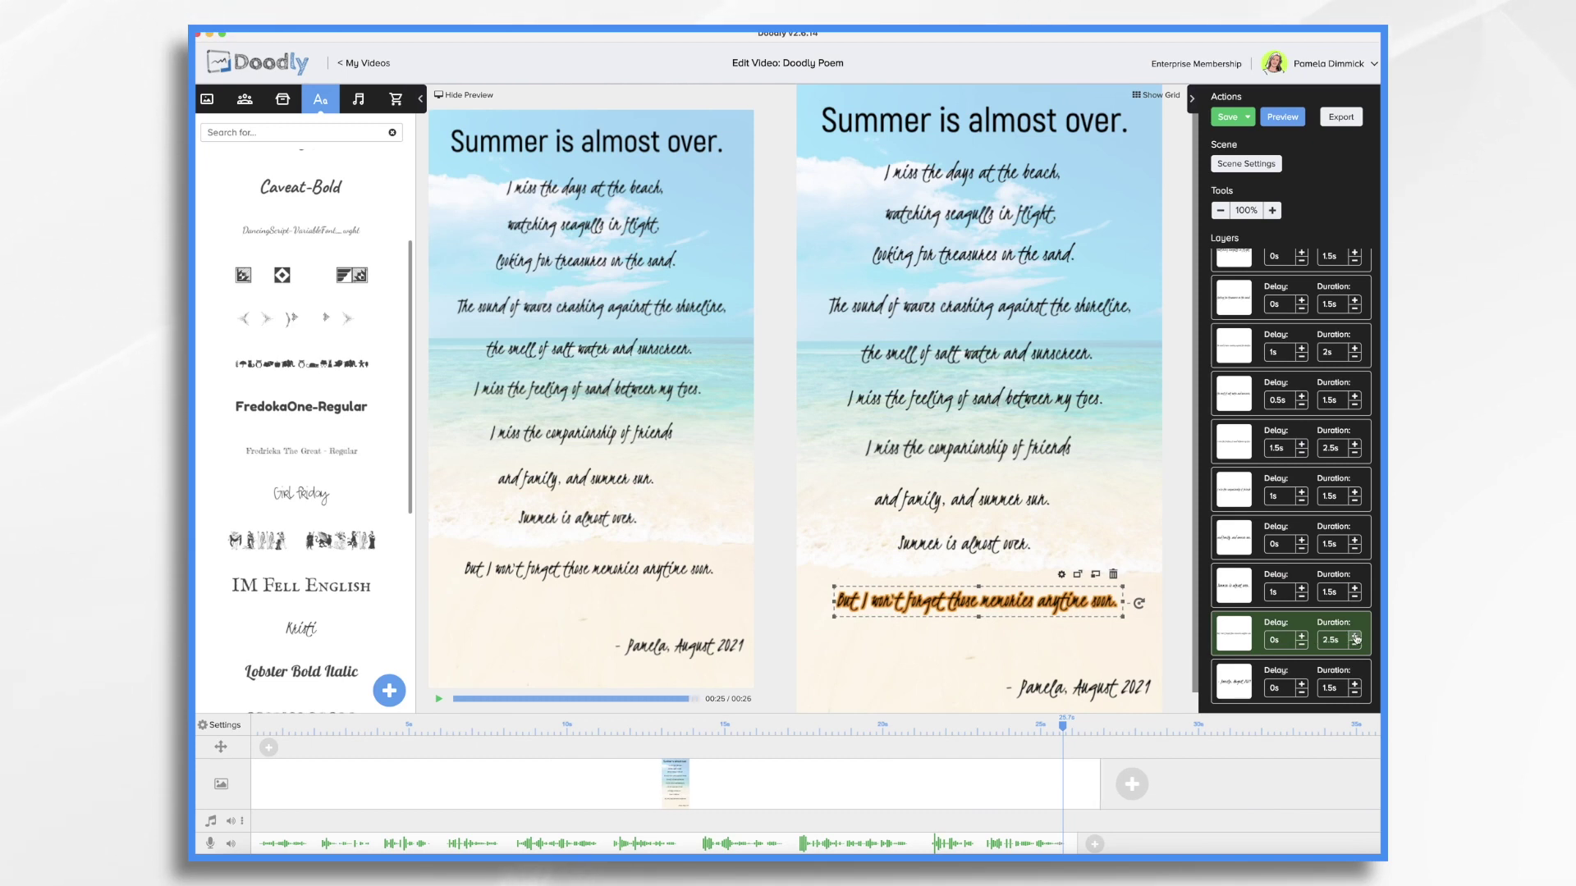
{"action": "left_click", "coordinate": [1356, 638]}
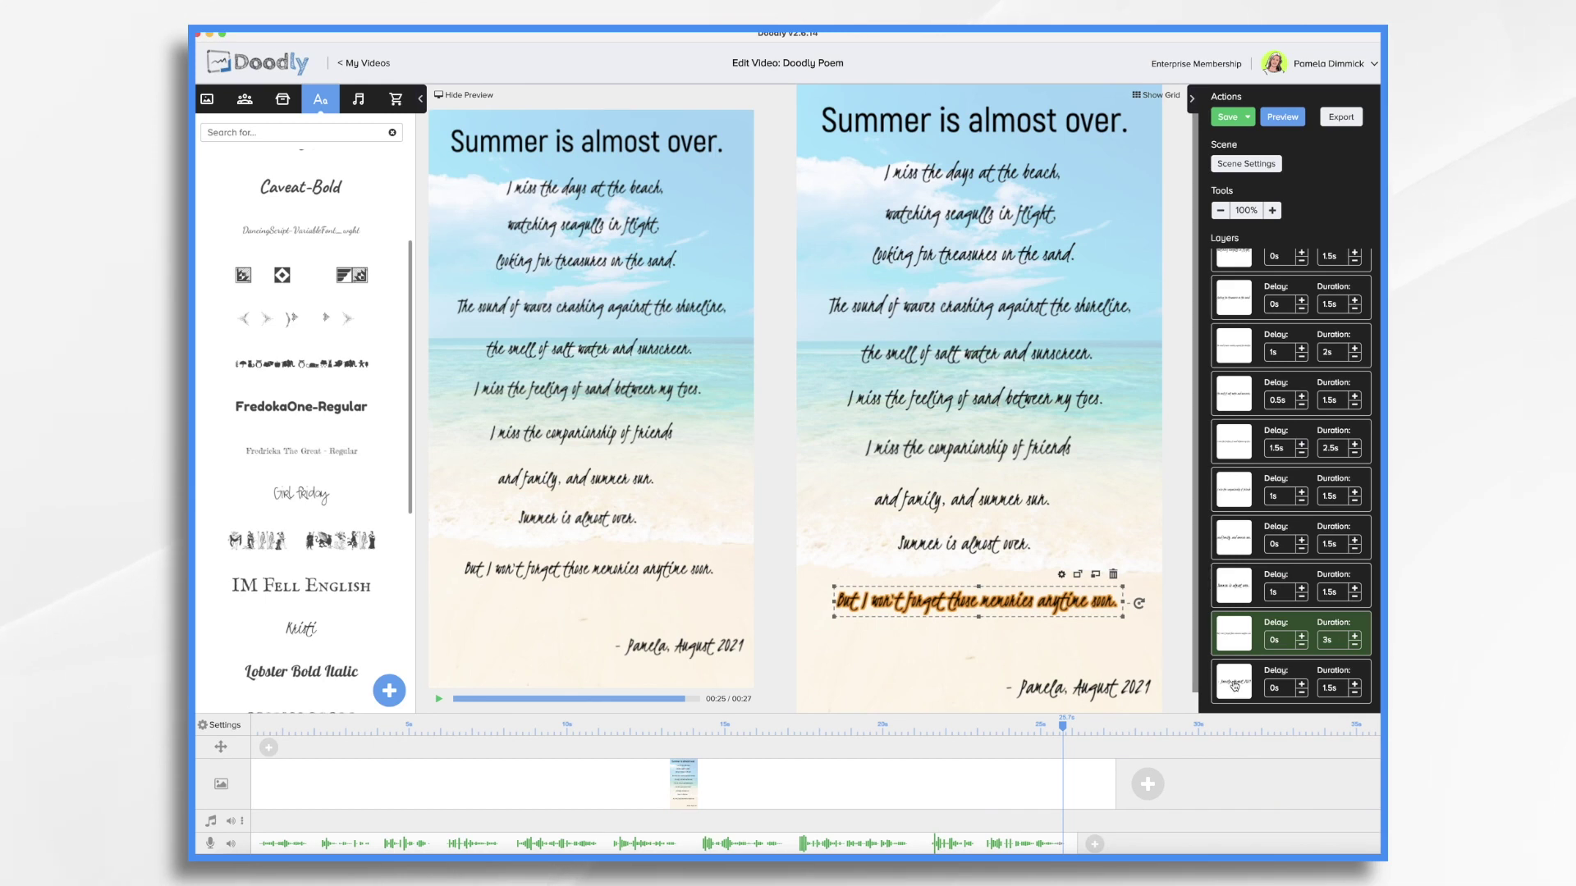
Raise the date line's delay to 3s.
{"action": "left_click", "coordinate": [1302, 684]}
{"action": "left_click", "coordinate": [1302, 684]}
{"action": "left_click", "coordinate": [1301, 684]}
{"action": "left_click", "coordinate": [1302, 684]}
{"action": "left_click", "coordinate": [1302, 684]}
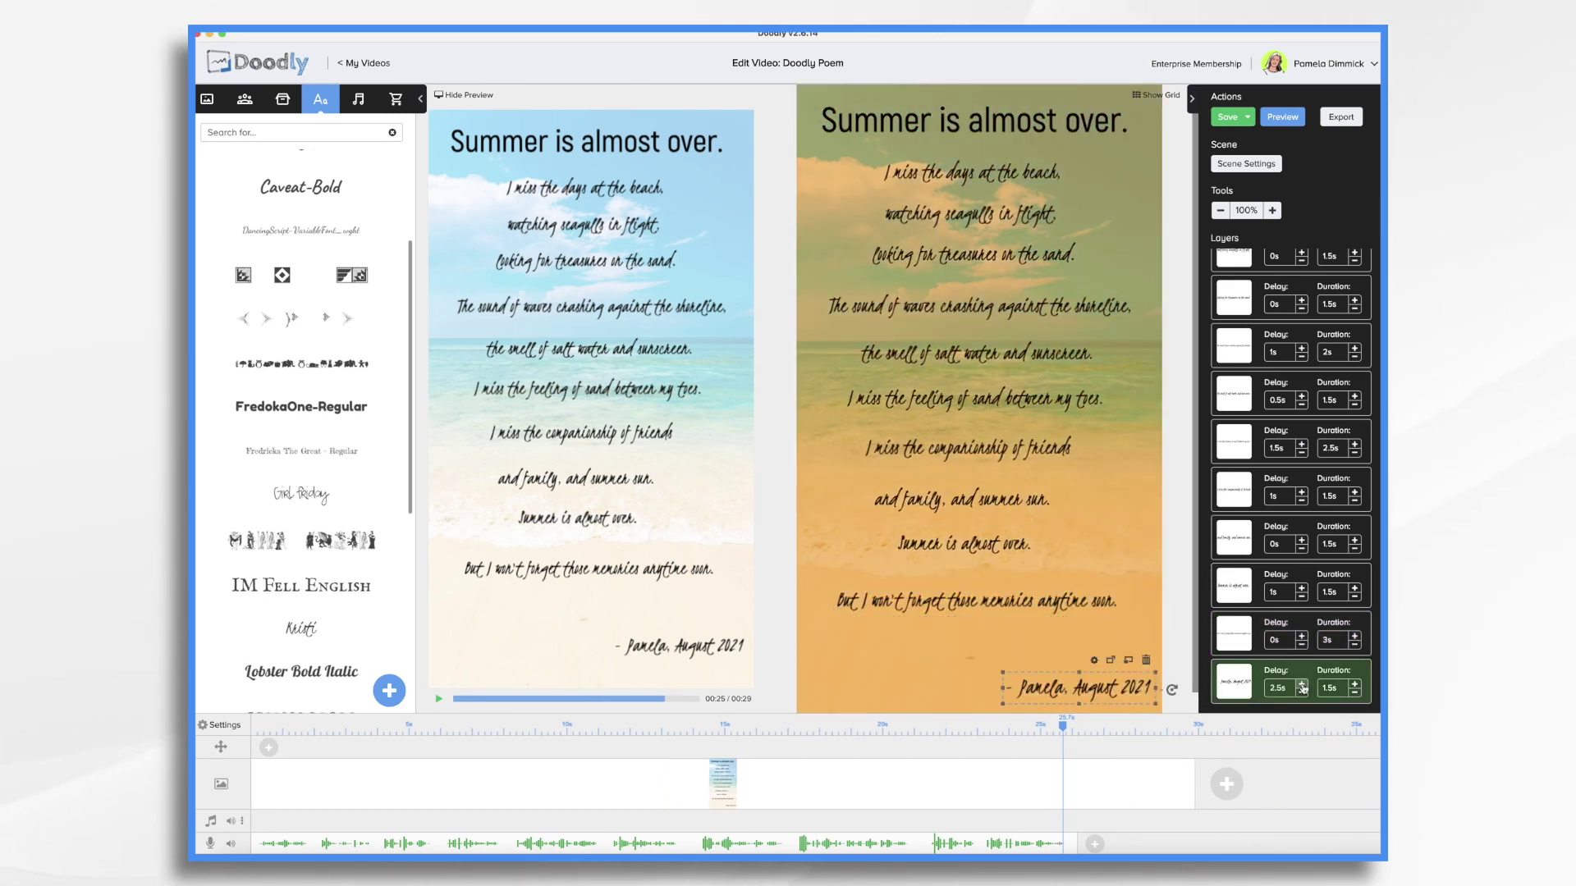
{"action": "left_click", "coordinate": [1302, 684]}
{"action": "left_click", "coordinate": [439, 699]}
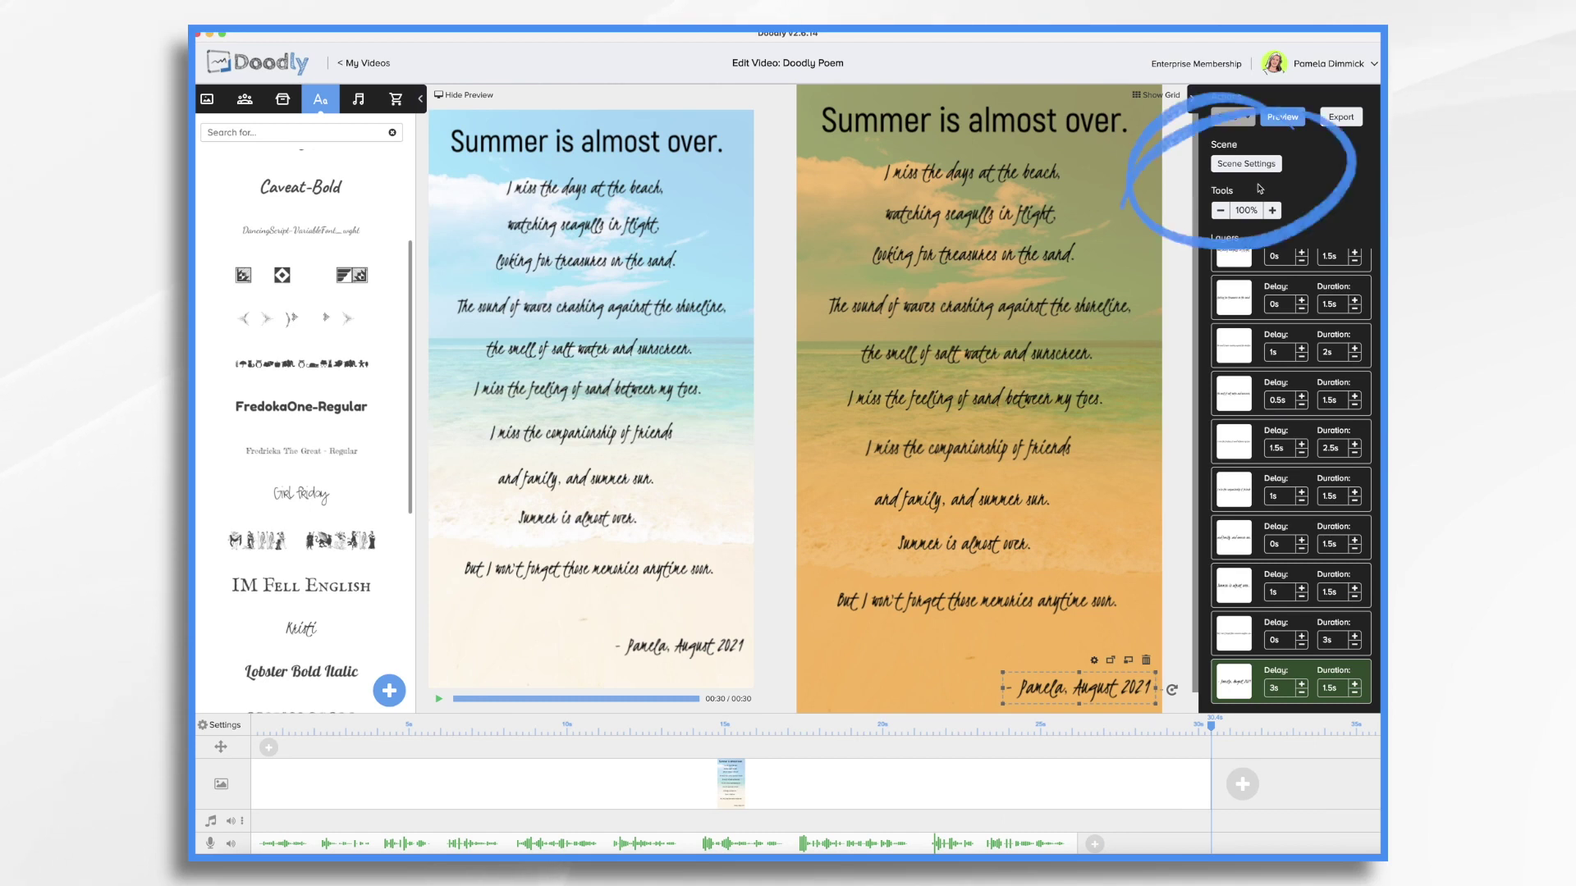
Add 7 seconds of extra time at the scene's end for a 36-second video, and hide the preview pane.
{"action": "left_click", "coordinate": [1255, 168]}
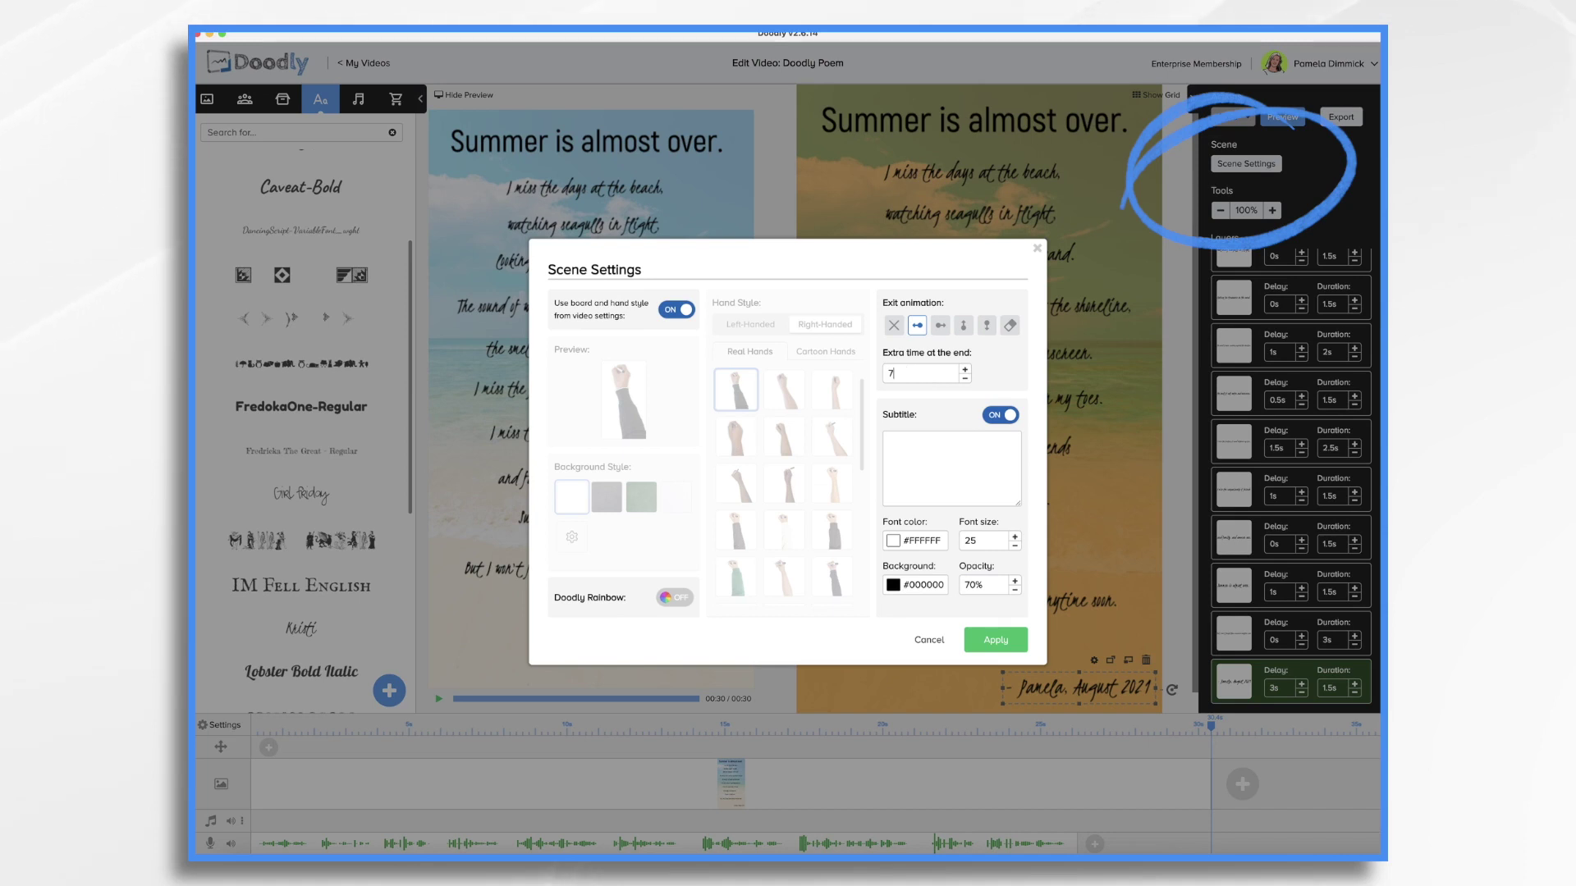
{"action": "left_click", "coordinate": [998, 639]}
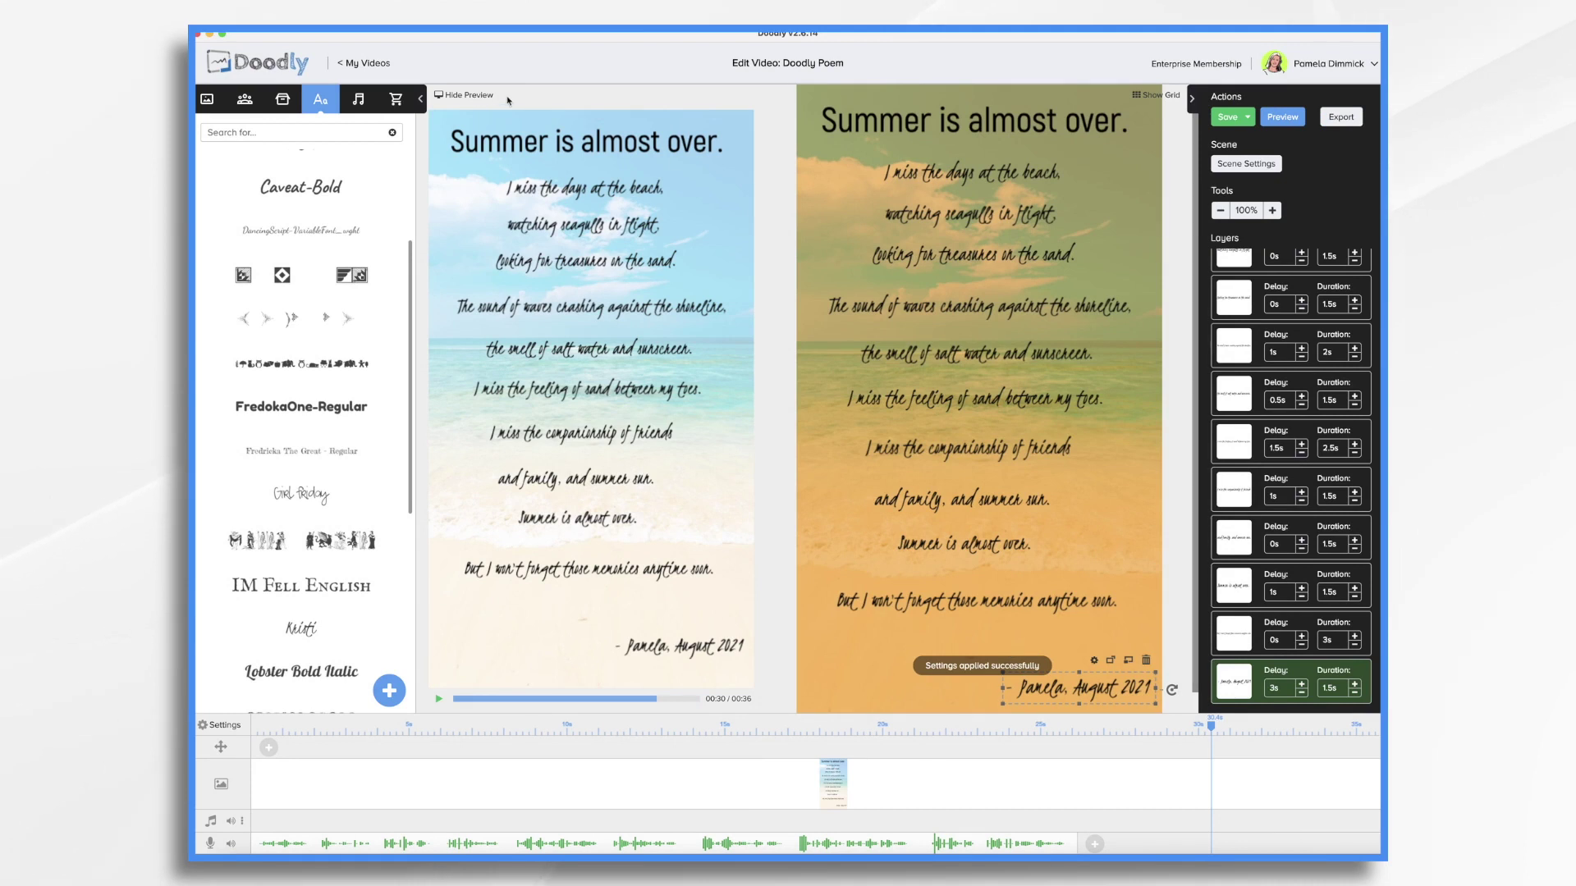
{"action": "left_click", "coordinate": [464, 95]}
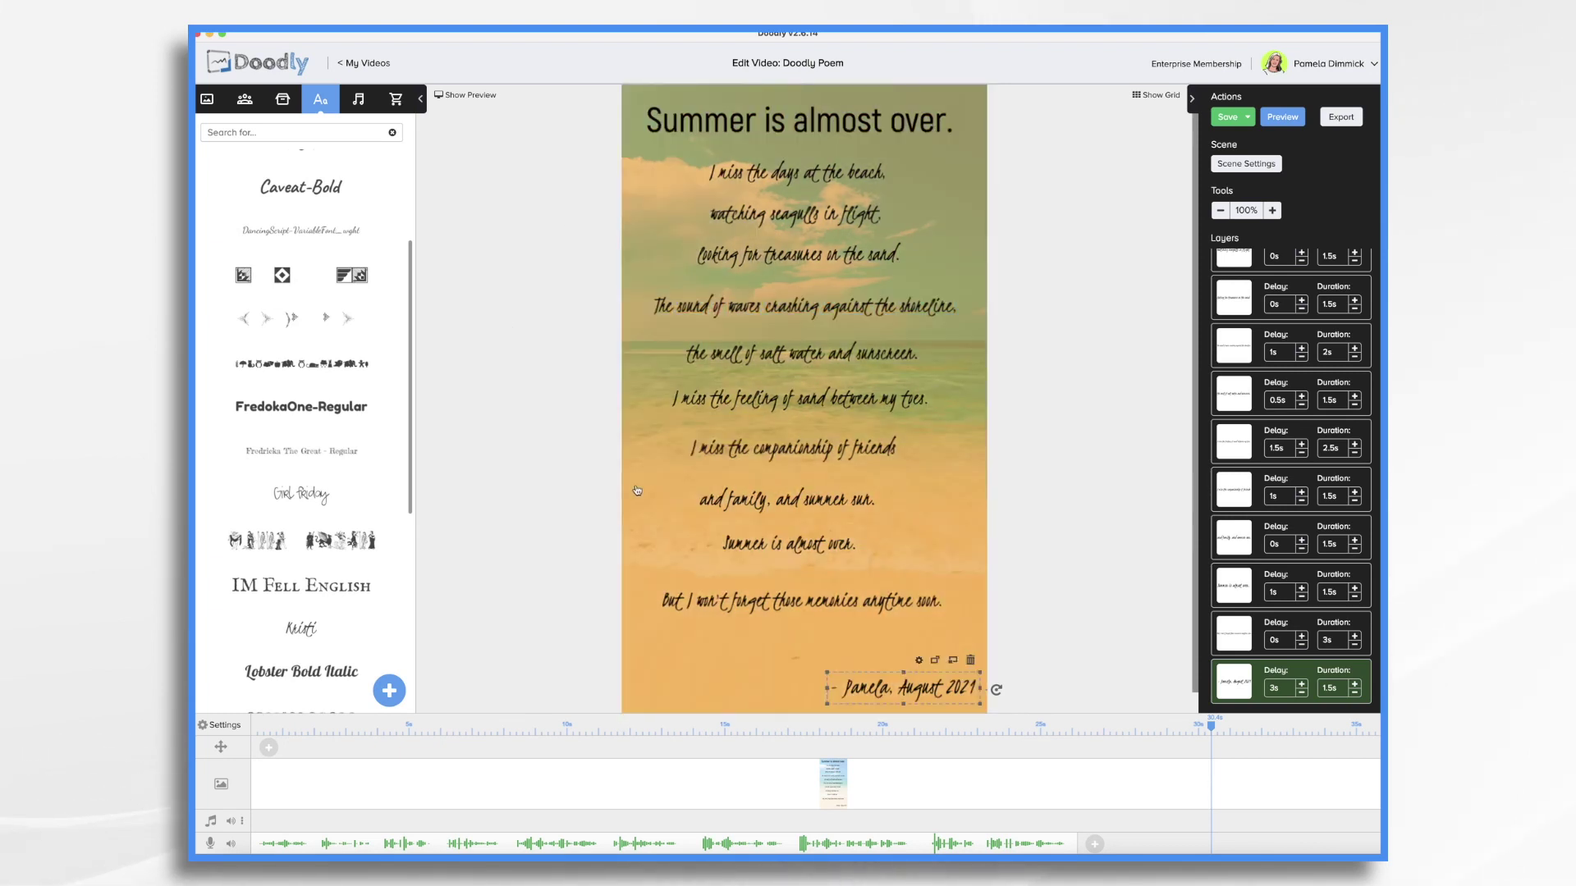
Place the 'Gifts' music track on the audio track and trim its start.
{"action": "left_click", "coordinate": [358, 99]}
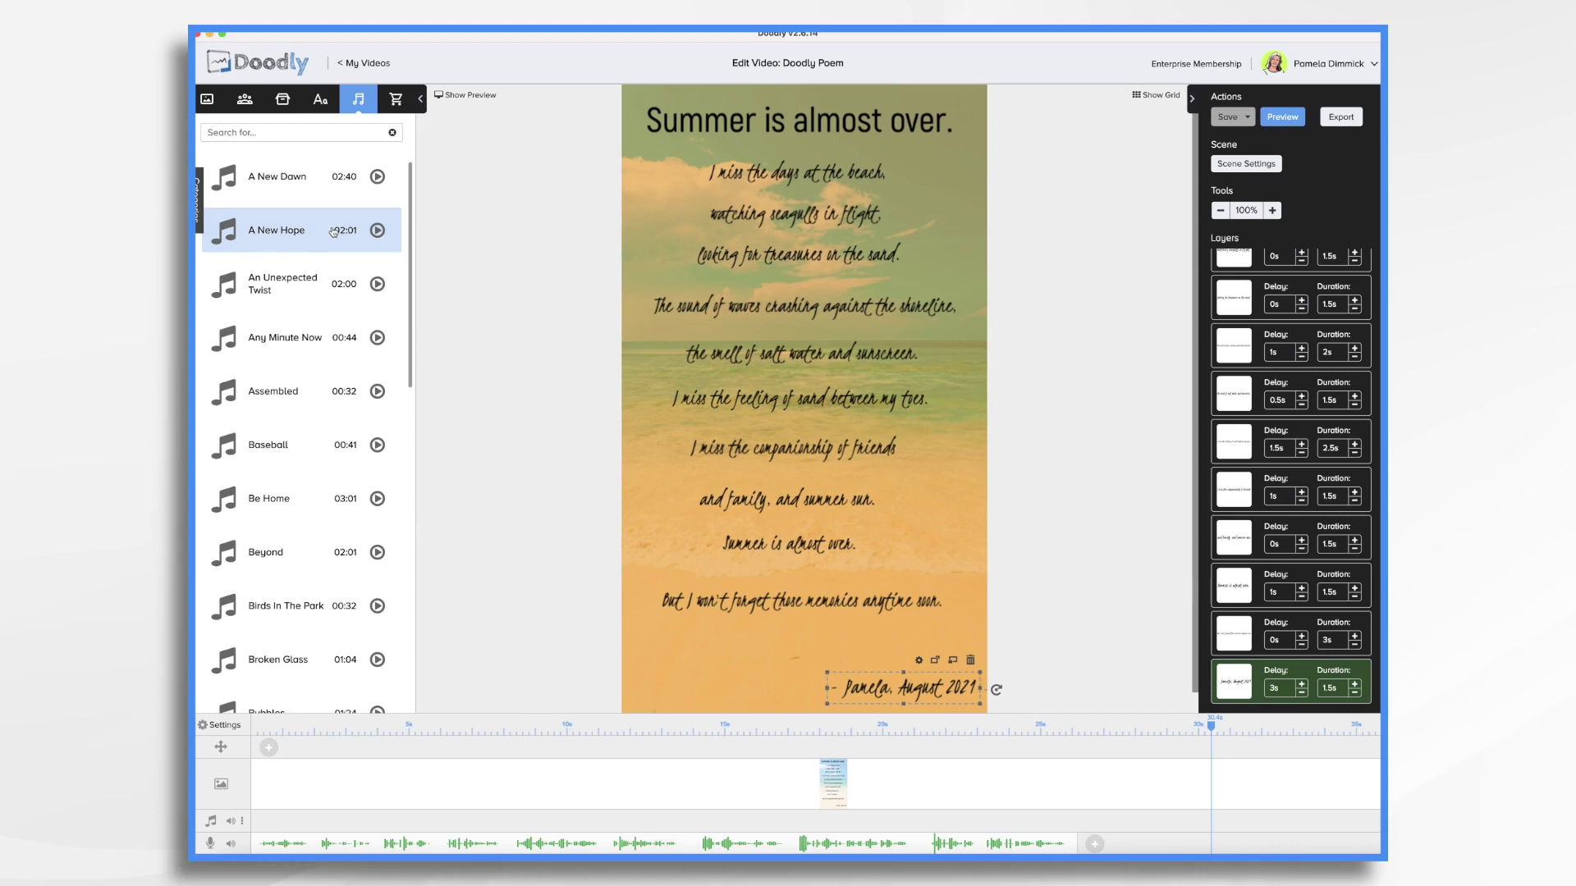
{"action": "scroll", "coordinate": [301, 559], "scroll_direction": "down", "scroll_amount": 10}
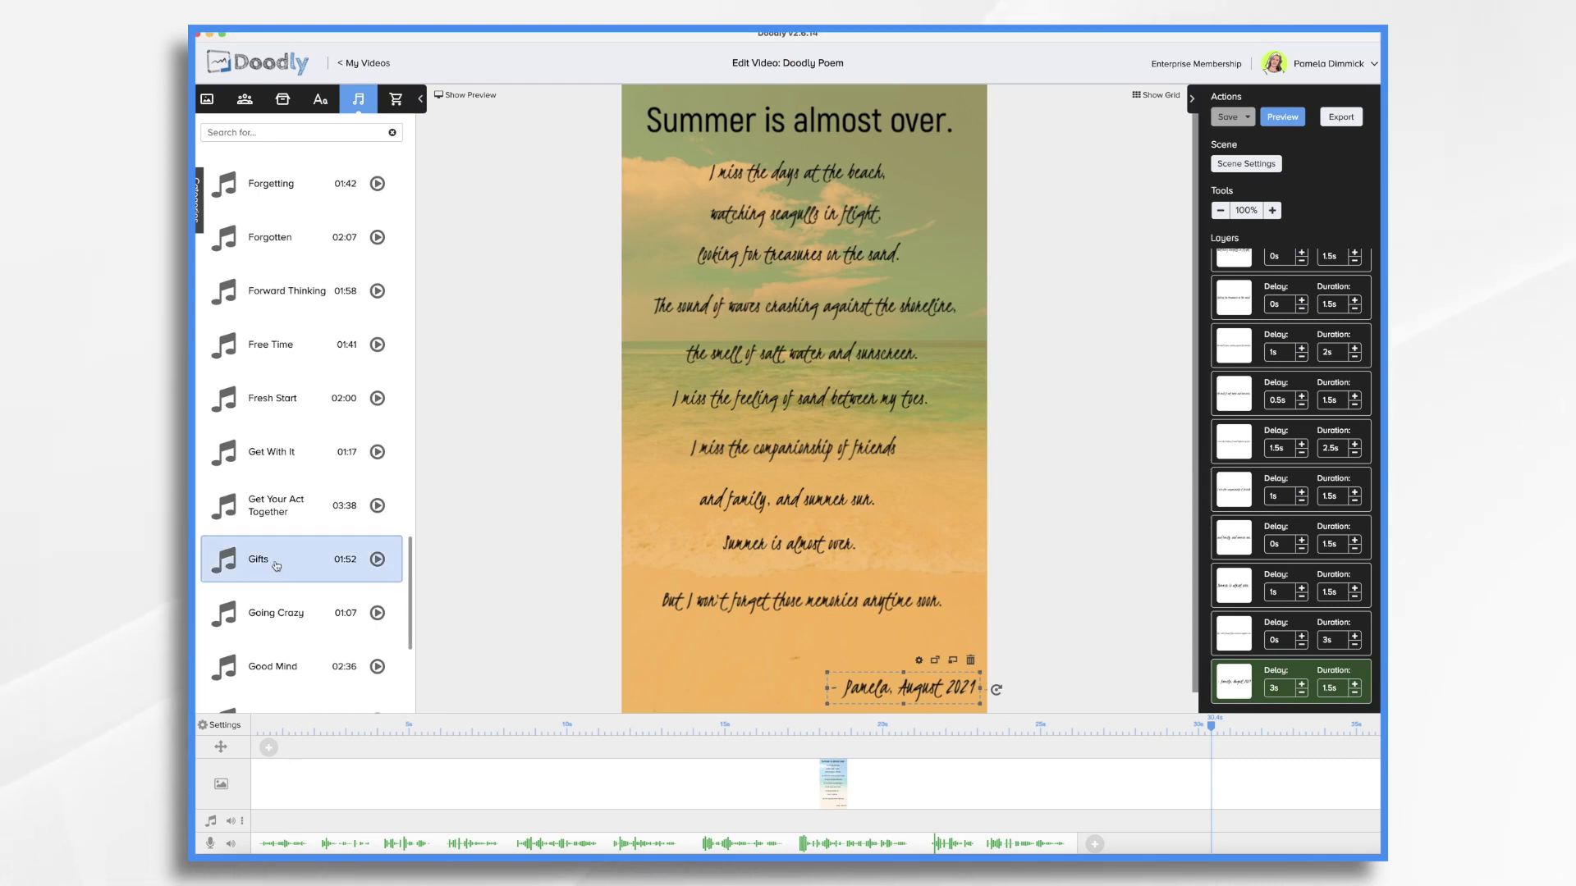
{"action": "left_click_drag", "start_coordinate": [276, 565], "coordinate": [307, 820]}
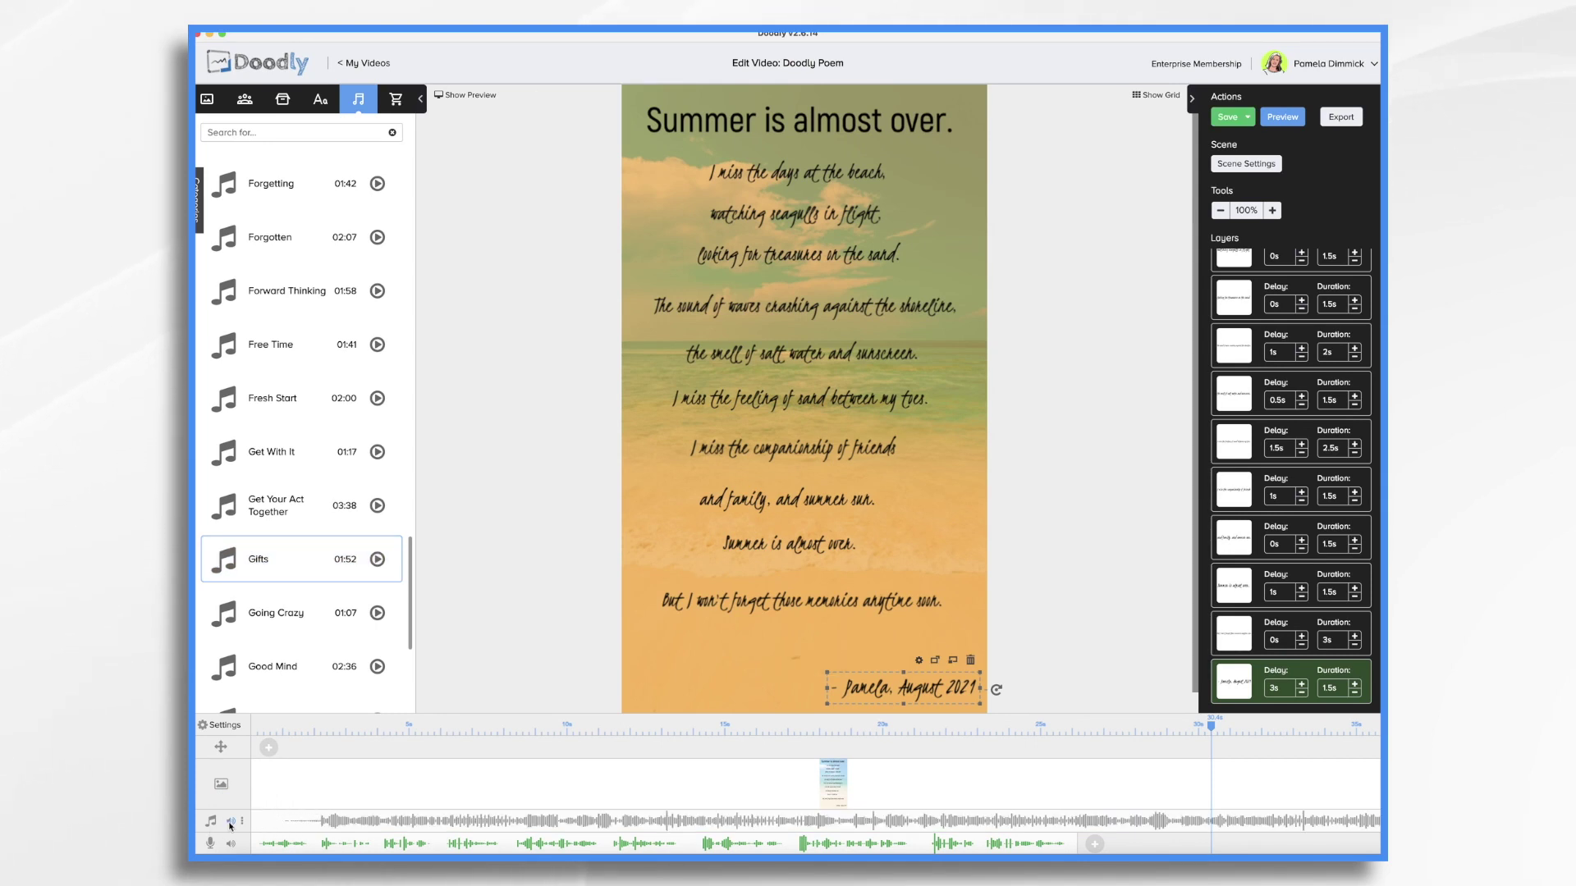
{"action": "mouse_move", "coordinate": [231, 826]}
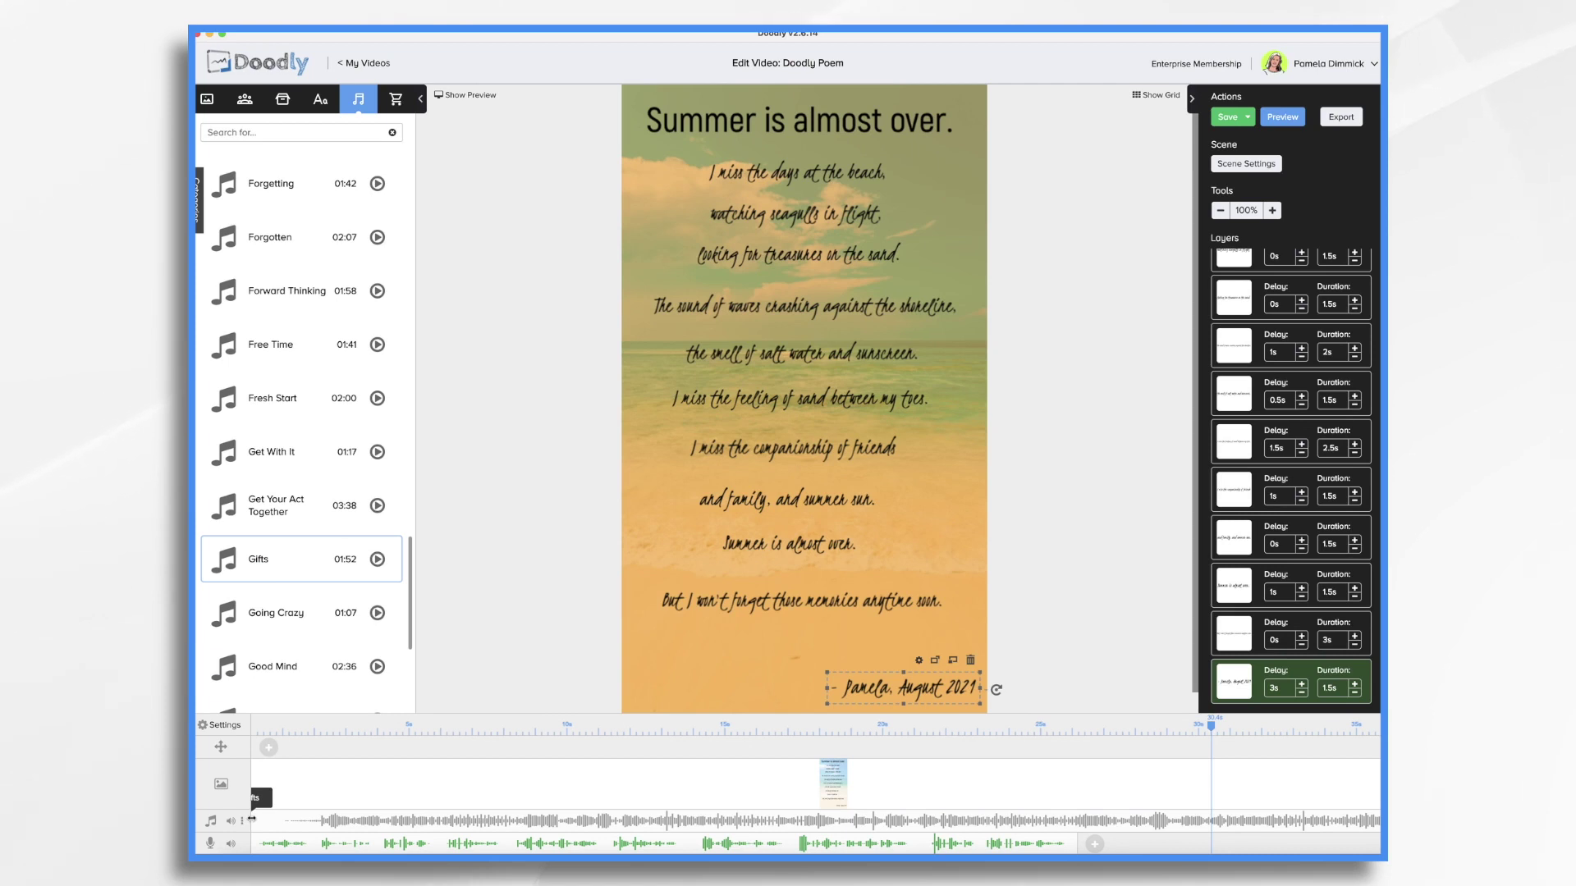
{"action": "left_click_drag", "start_coordinate": [252, 819], "coordinate": [289, 819]}
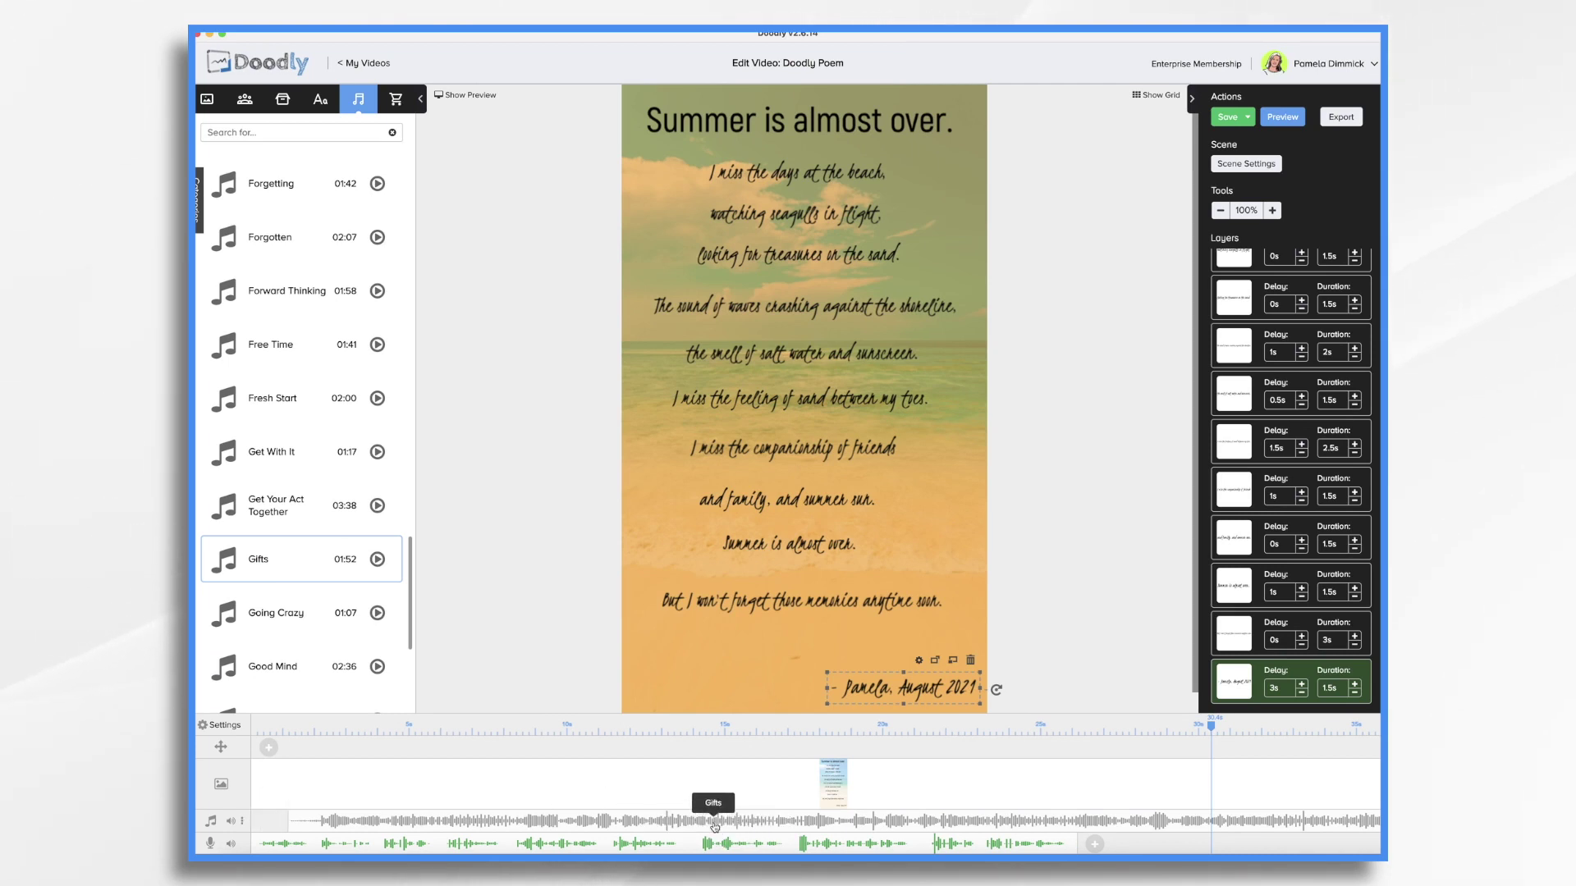
{"action": "left_click_drag", "start_coordinate": [714, 826], "coordinate": [667, 821]}
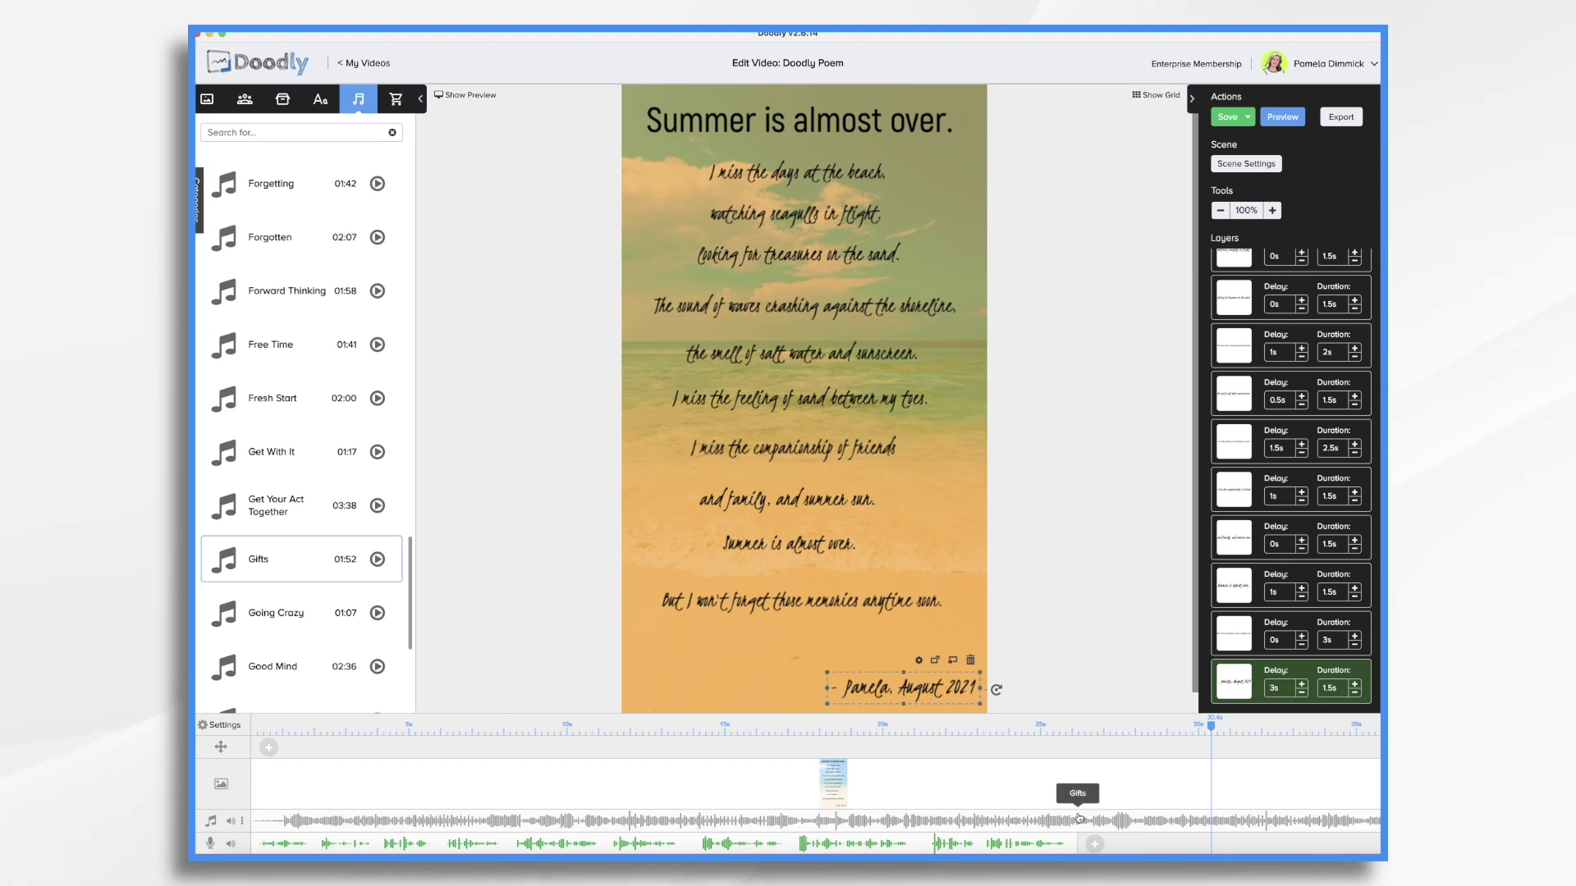
Trim the 'Gifts' clip to end near 37 seconds and give it a fade-out.
{"action": "scroll", "coordinate": [1078, 818], "scroll_direction": "right", "scroll_amount": 10}
{"action": "scroll", "coordinate": [1078, 819], "scroll_direction": "right", "scroll_amount": 10}
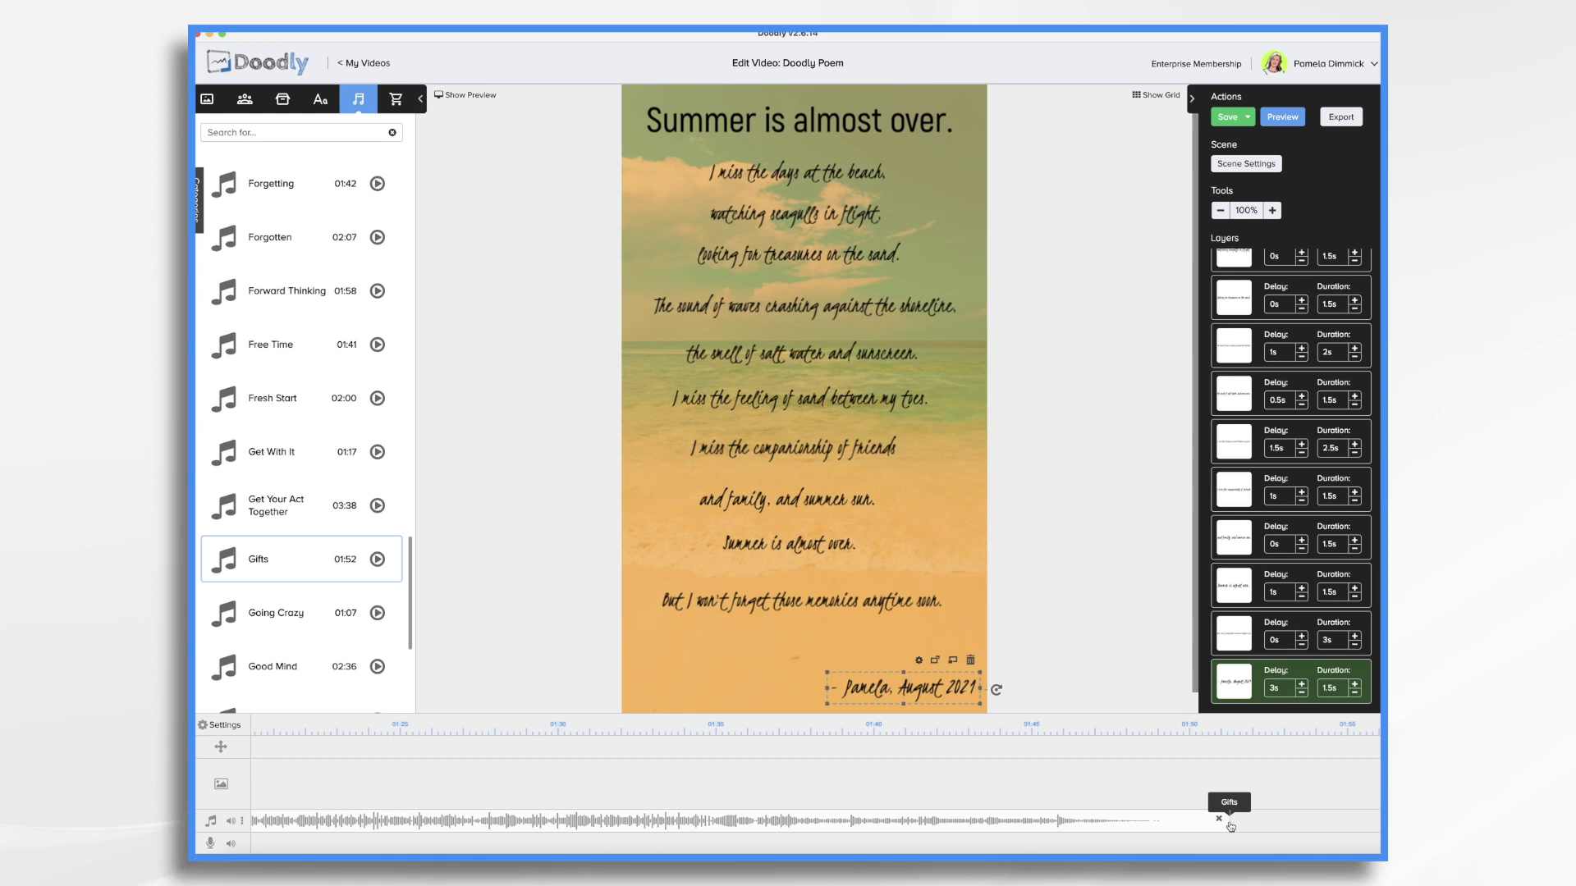
{"action": "left_click_drag", "start_coordinate": [1230, 821], "coordinate": [387, 831]}
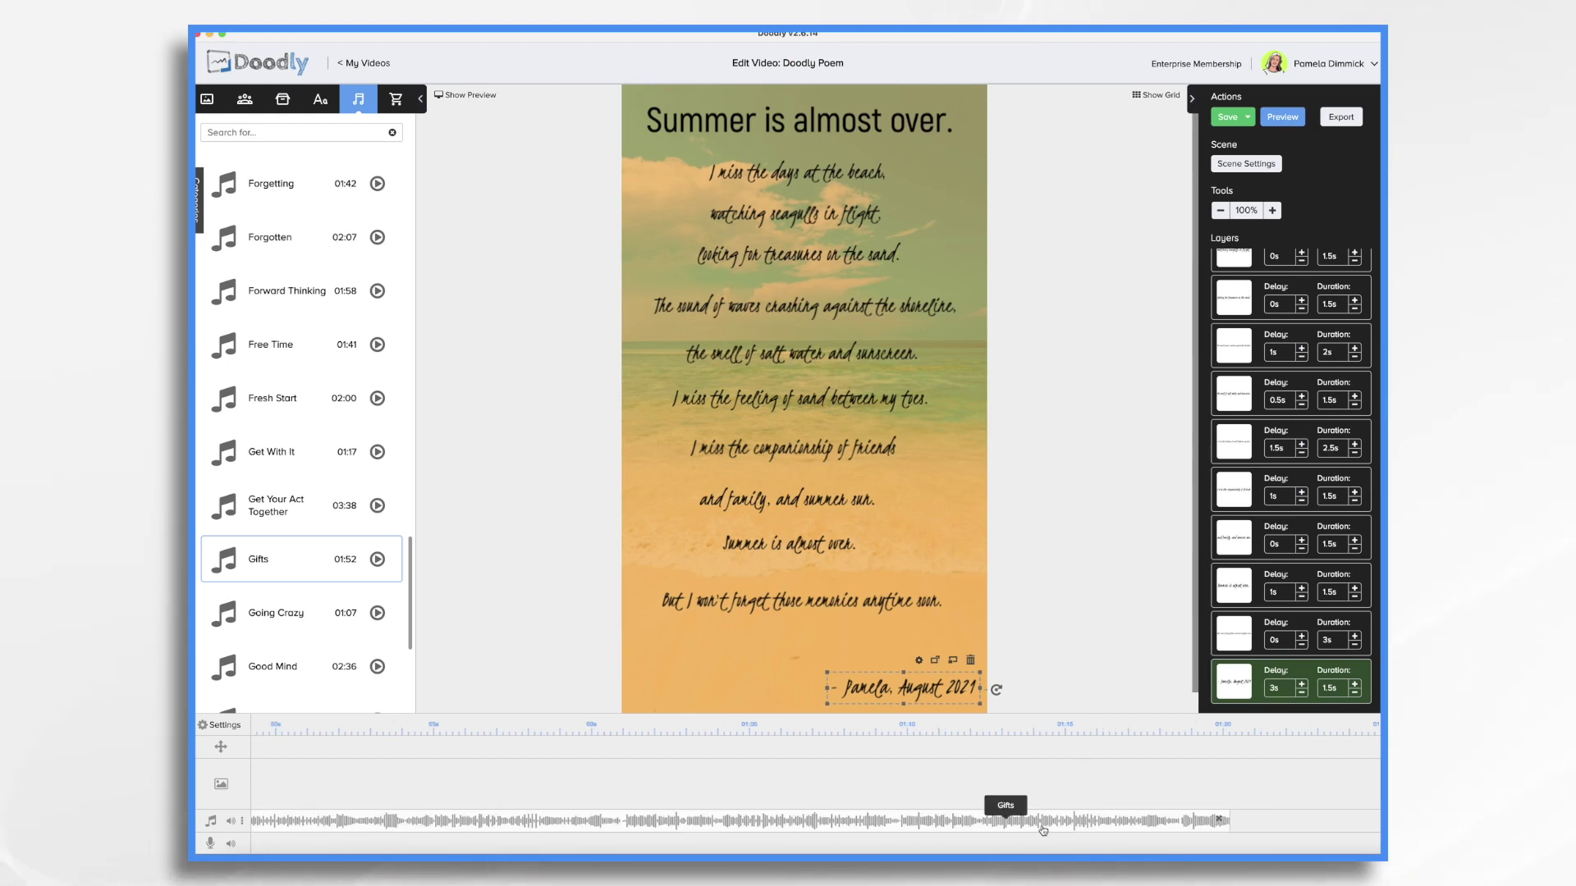
{"action": "left_click_drag", "start_coordinate": [1231, 820], "coordinate": [684, 814]}
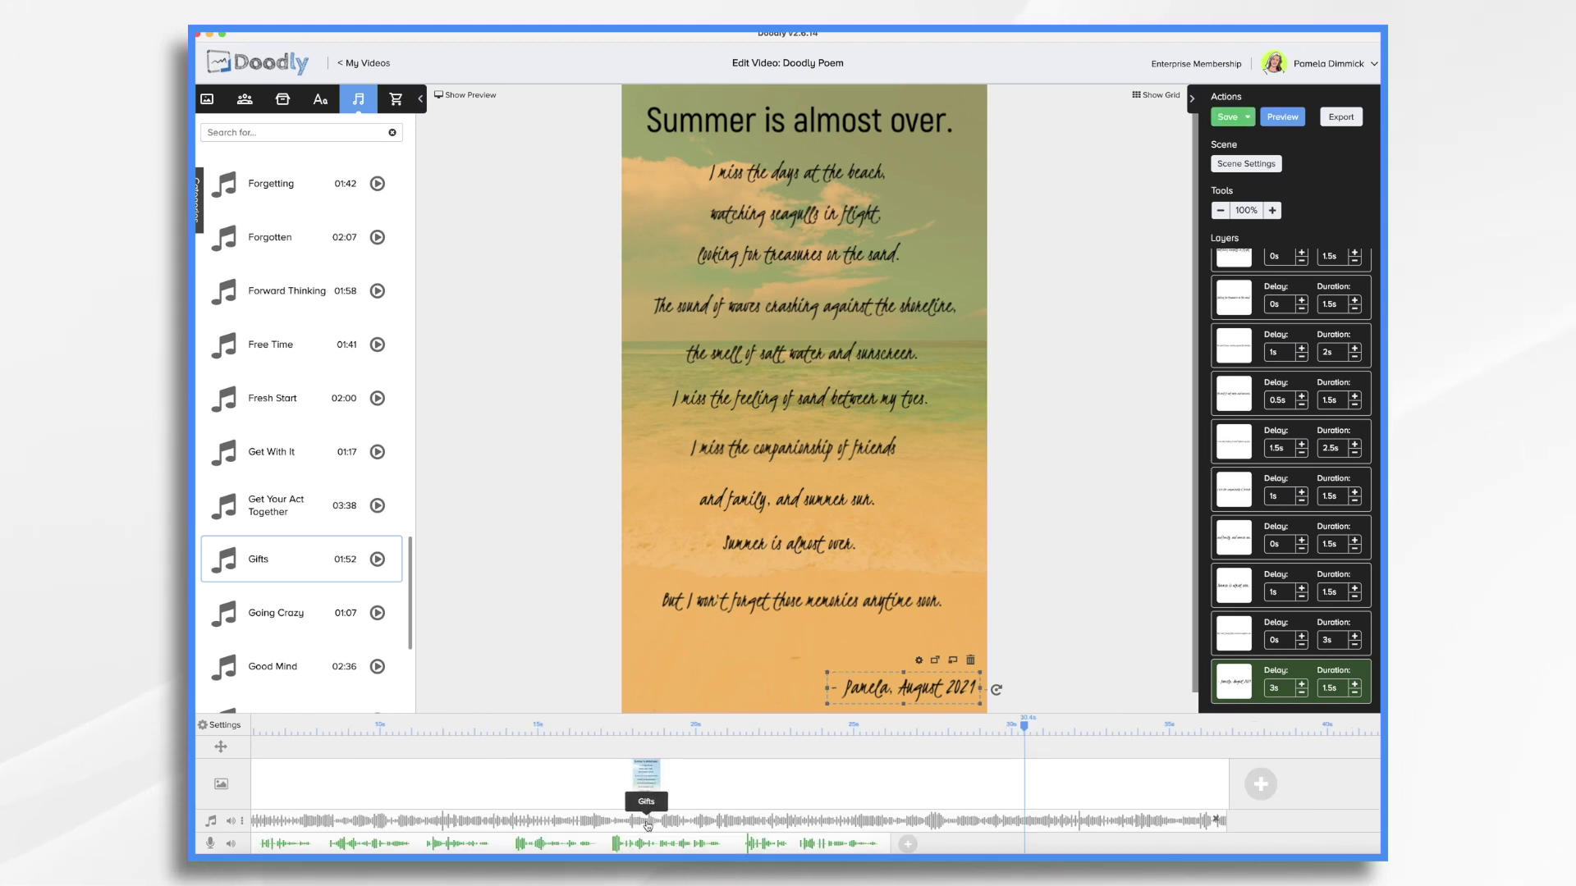
{"action": "right_click", "coordinate": [1157, 826]}
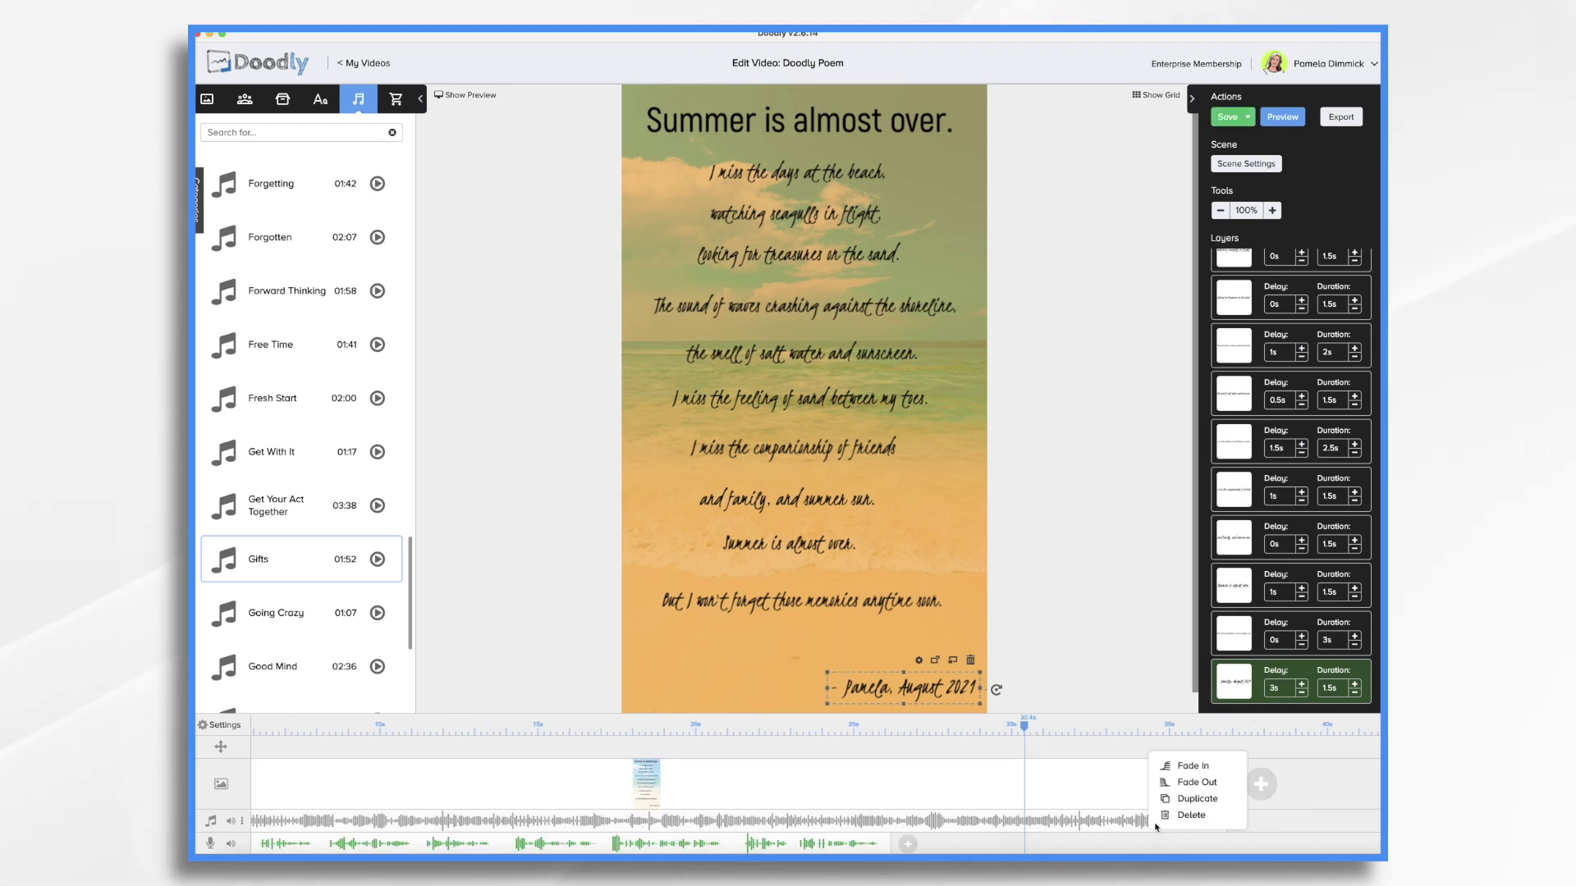
{"action": "left_click", "coordinate": [1180, 782]}
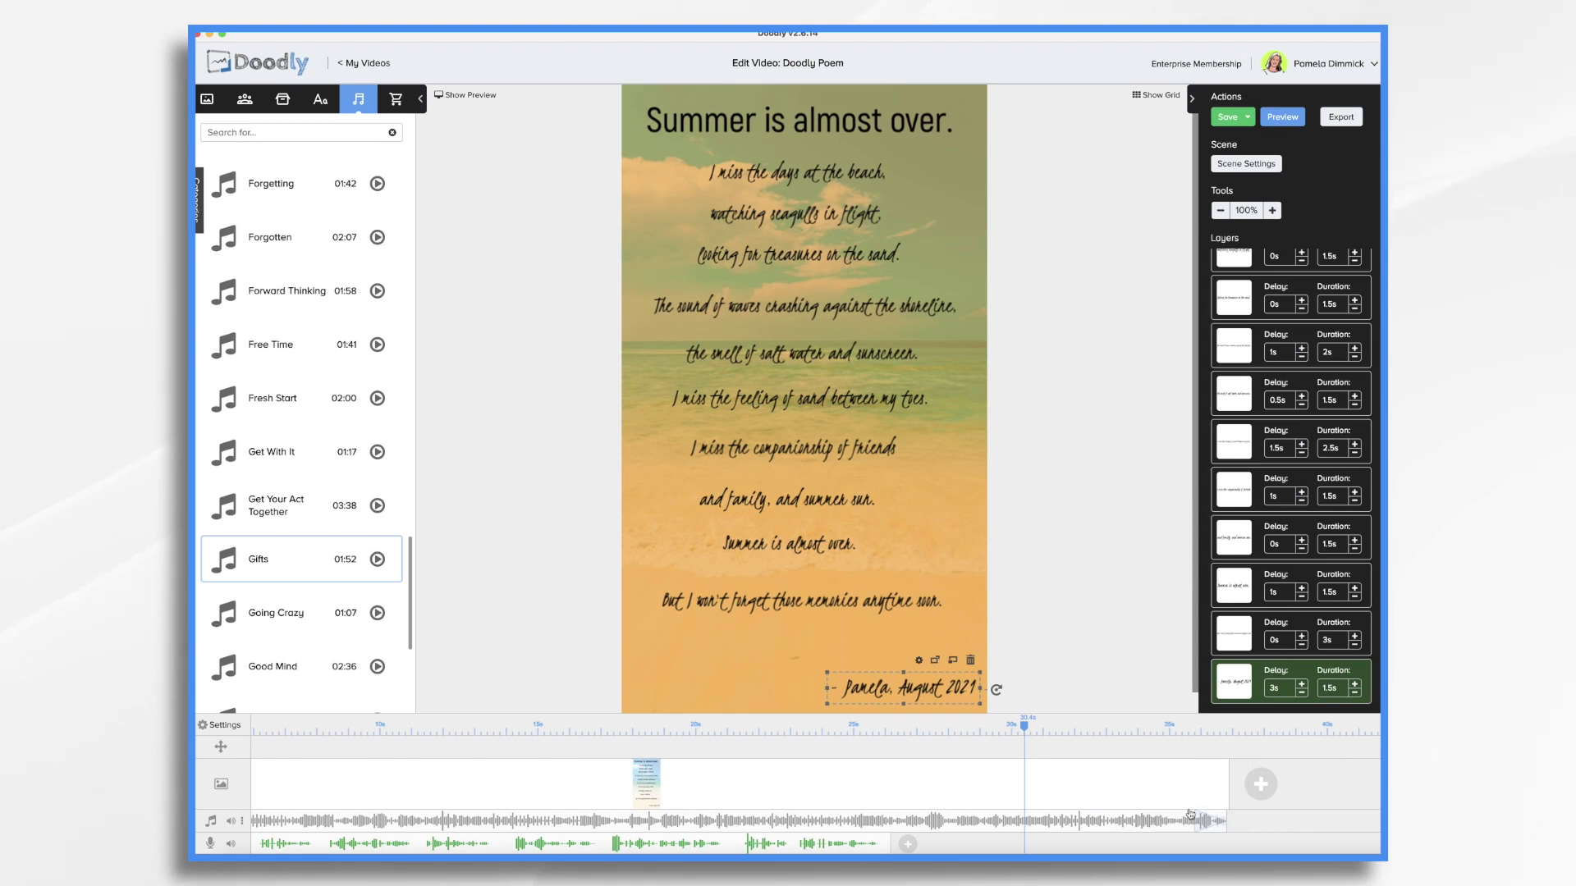
{"action": "left_click_drag", "start_coordinate": [1193, 823], "coordinate": [991, 822]}
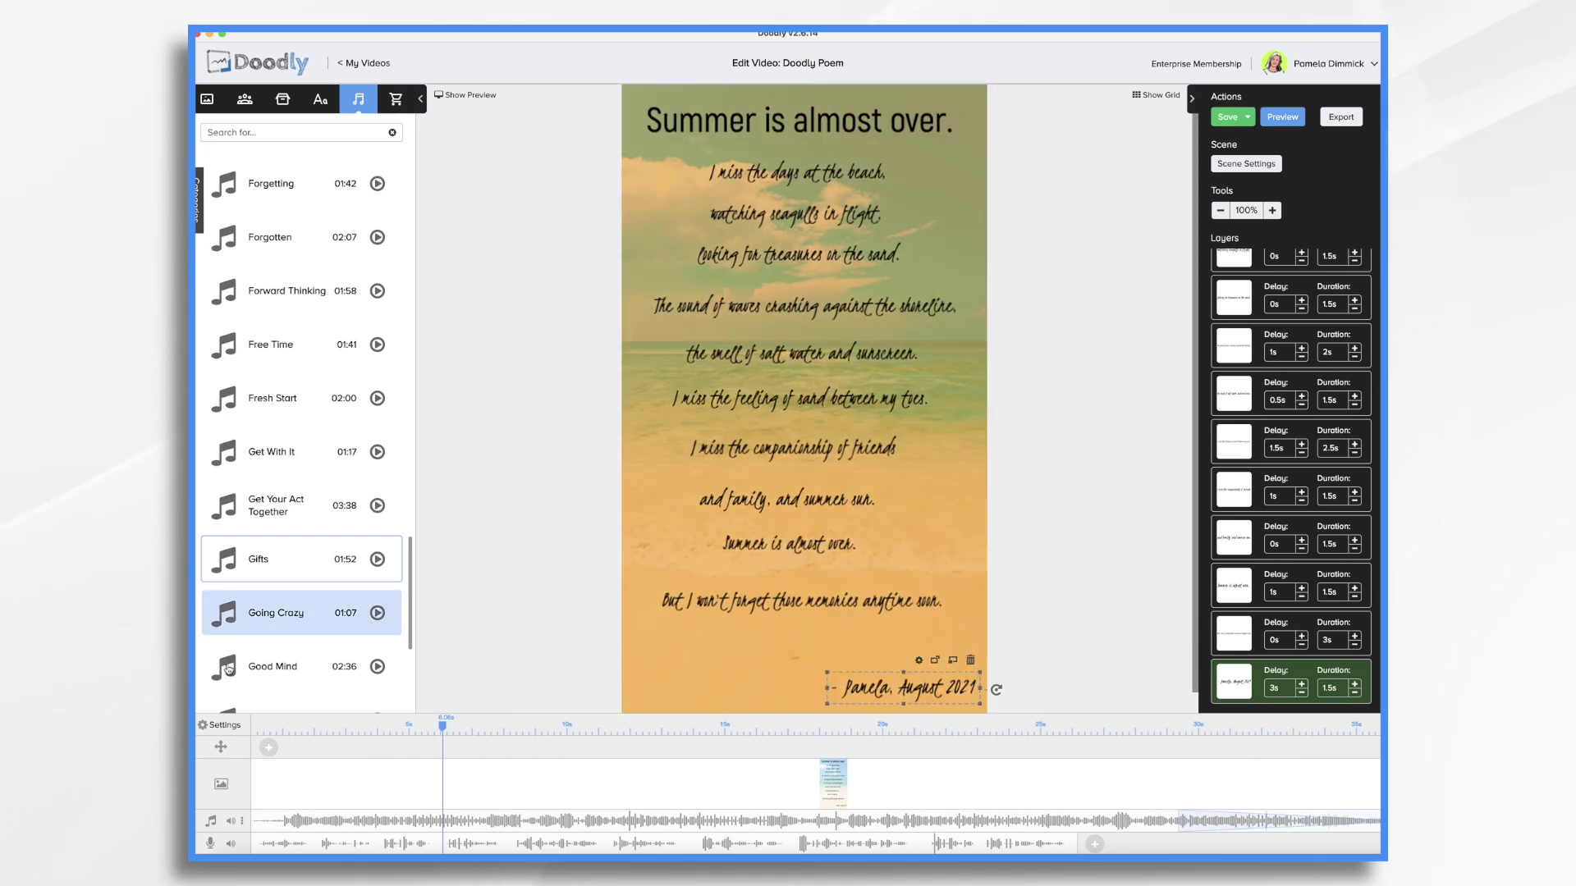
Switch the video's hand style to a bare-armed Real Hands option and play a preview.
{"action": "left_click", "coordinate": [226, 726]}
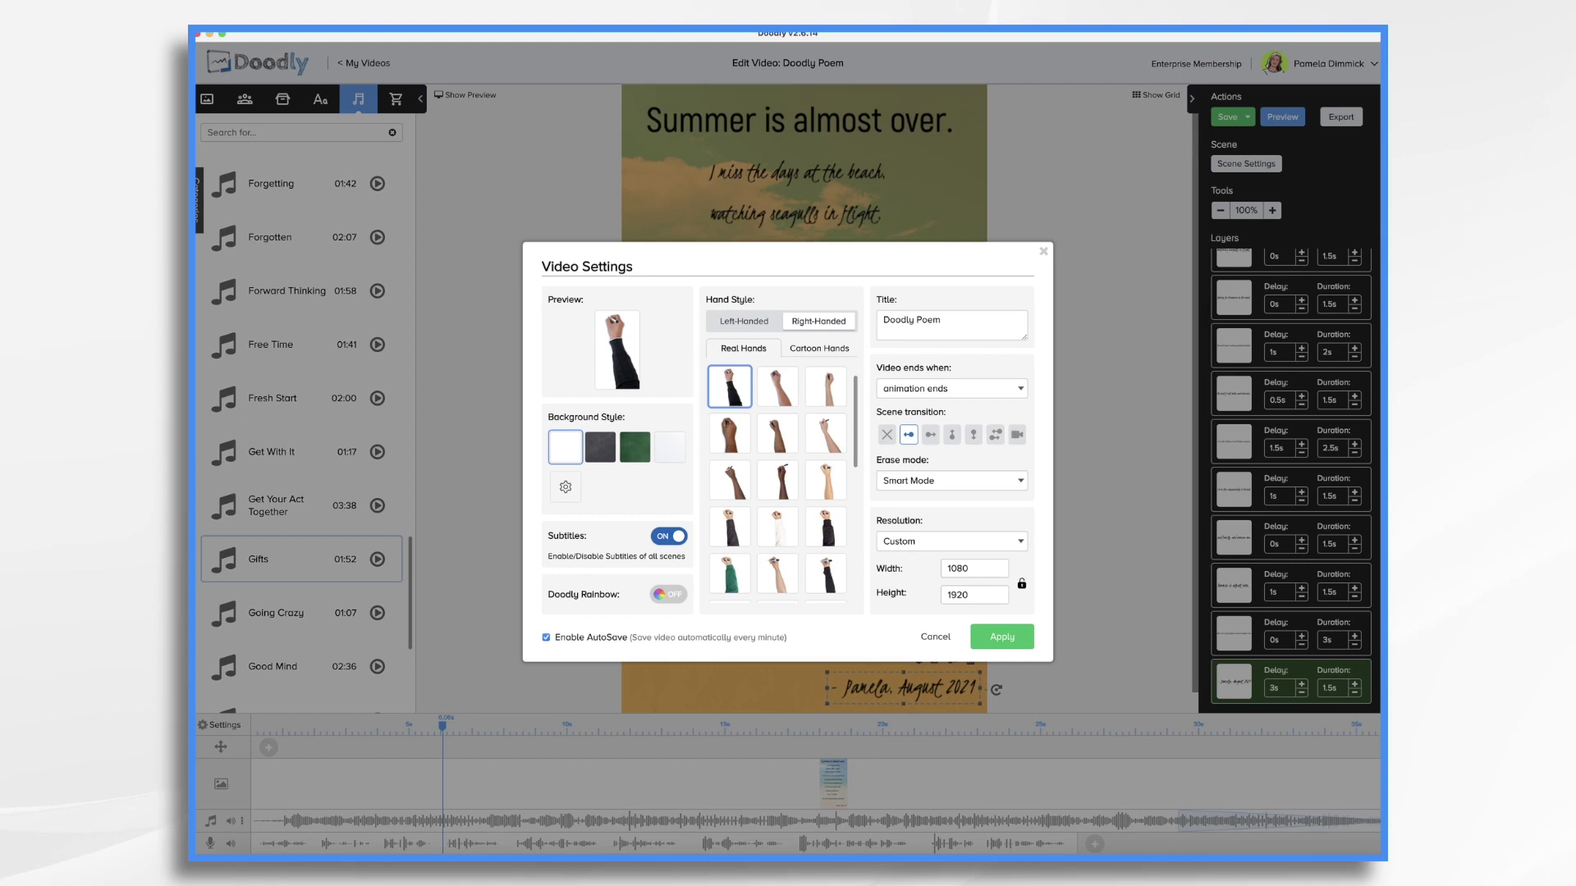
{"action": "left_click", "coordinate": [827, 435]}
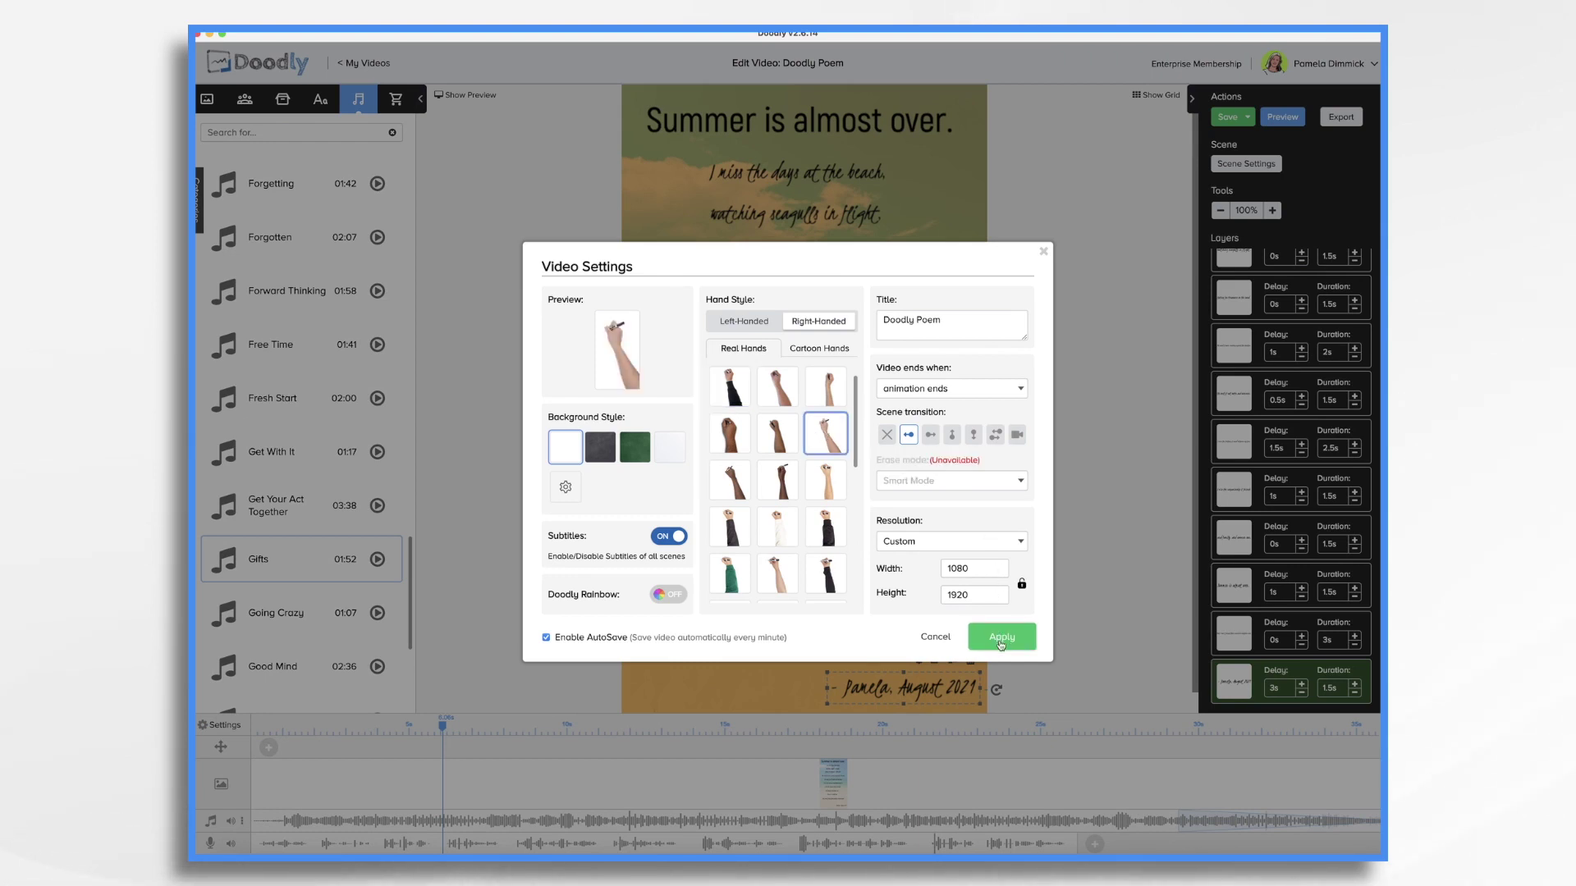
{"action": "left_click", "coordinate": [1001, 641]}
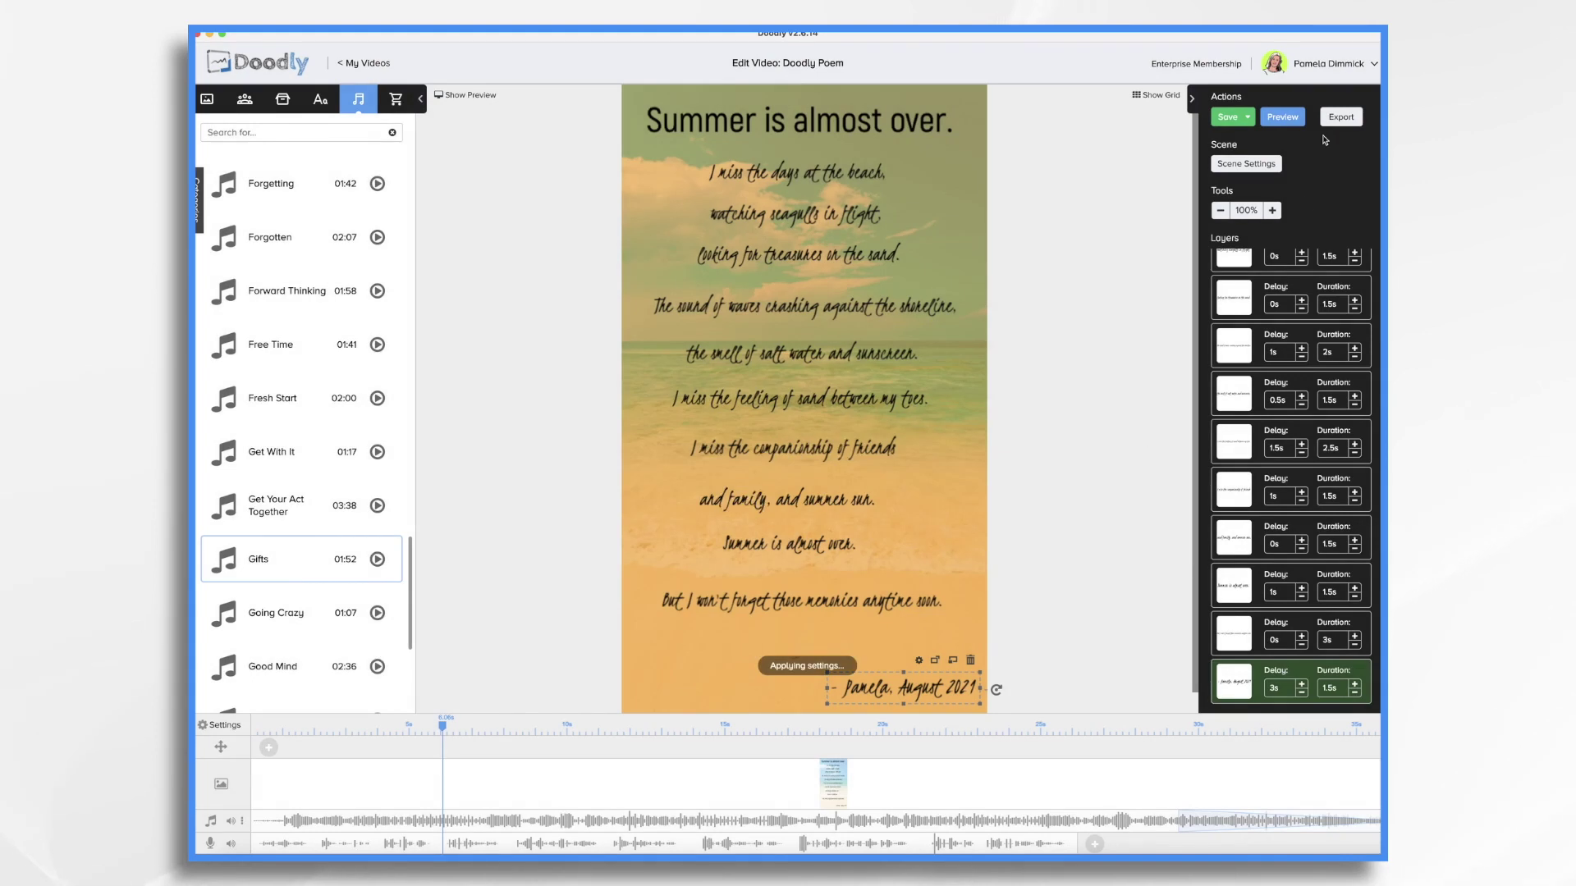
{"action": "left_click", "coordinate": [1294, 119]}
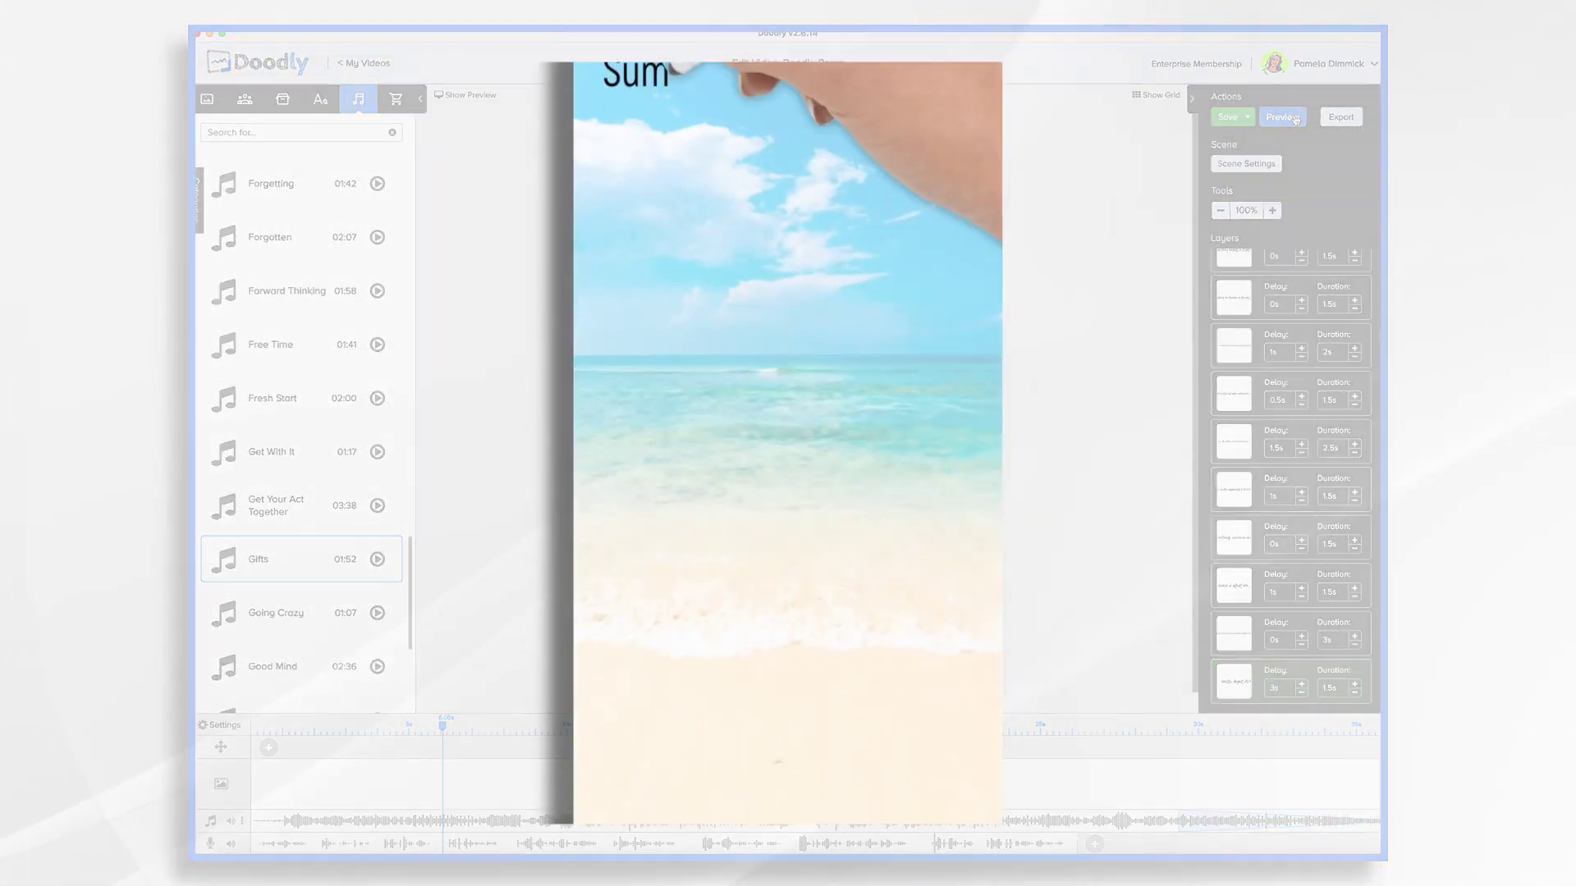